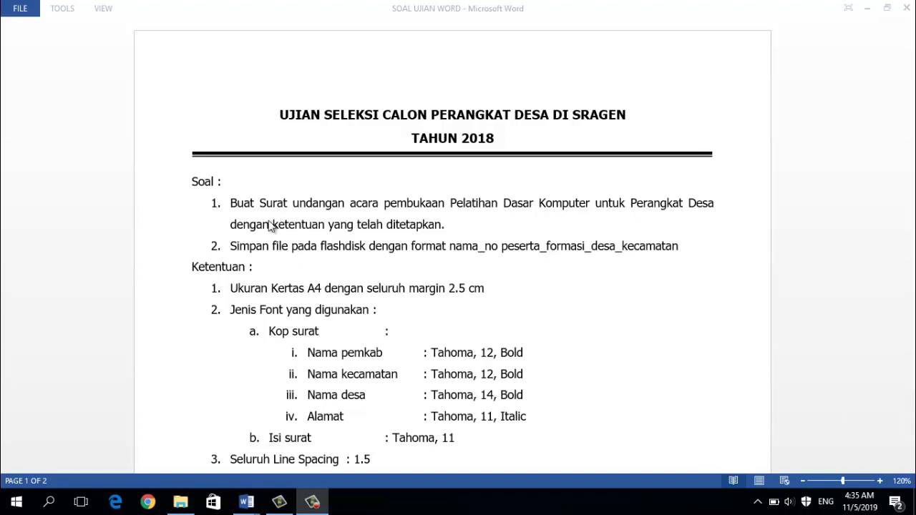
Step: Scroll through the exam instructions to review the letter requirements
{"action": "scroll", "coordinate": [296, 223], "scroll_direction": "down", "scroll_amount": 2}
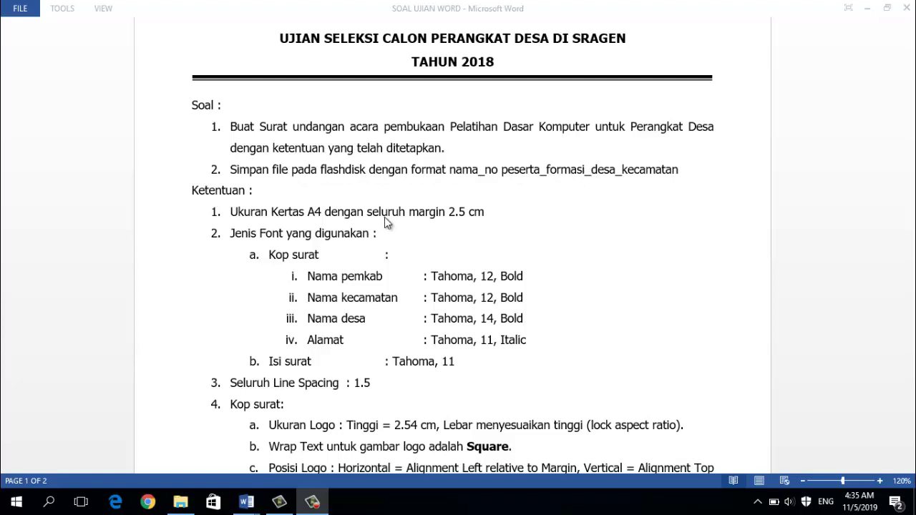
{"action": "scroll", "coordinate": [387, 220], "scroll_direction": "down", "scroll_amount": 1}
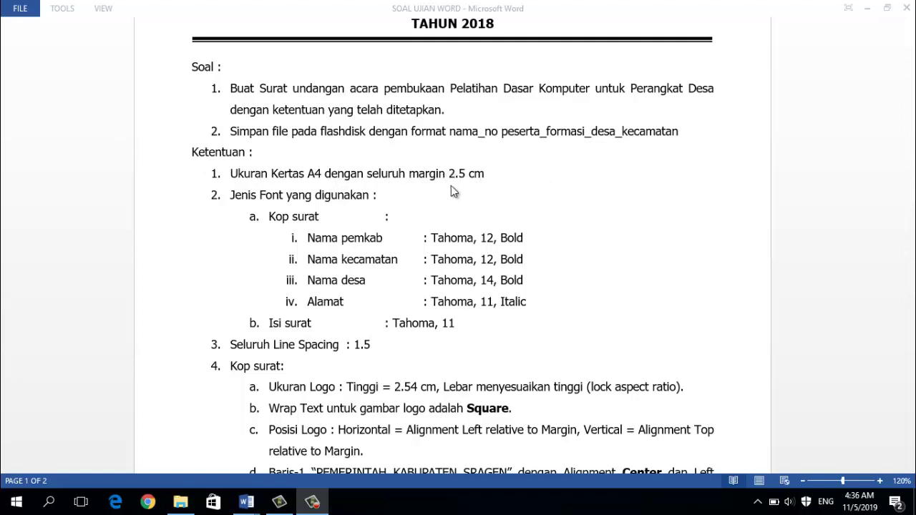
{"action": "scroll", "coordinate": [451, 187], "scroll_direction": "down", "scroll_amount": 1}
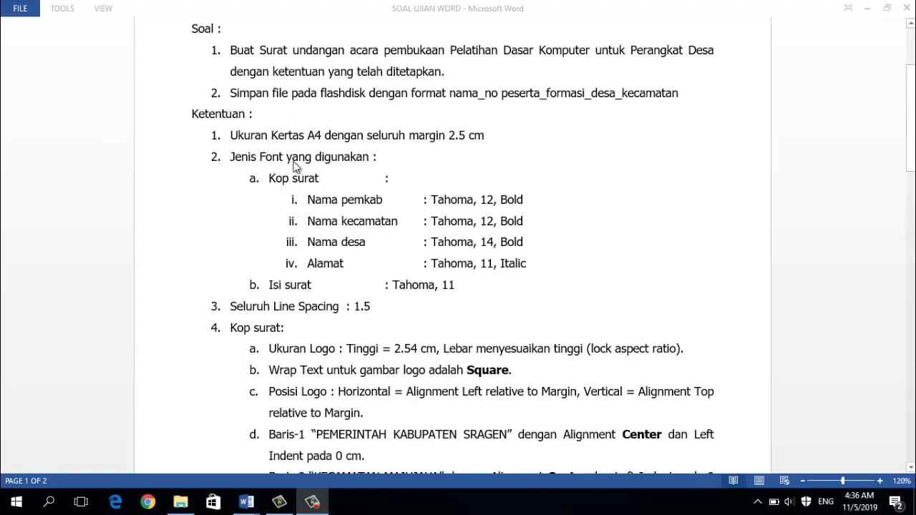
{"action": "scroll", "coordinate": [461, 208], "scroll_direction": "down", "scroll_amount": 2}
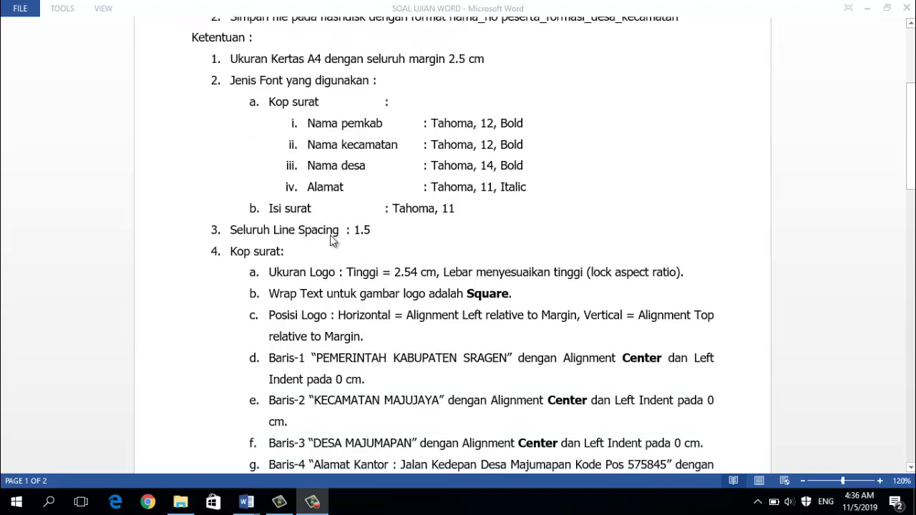
{"action": "scroll", "coordinate": [375, 238], "scroll_direction": "down", "scroll_amount": 1}
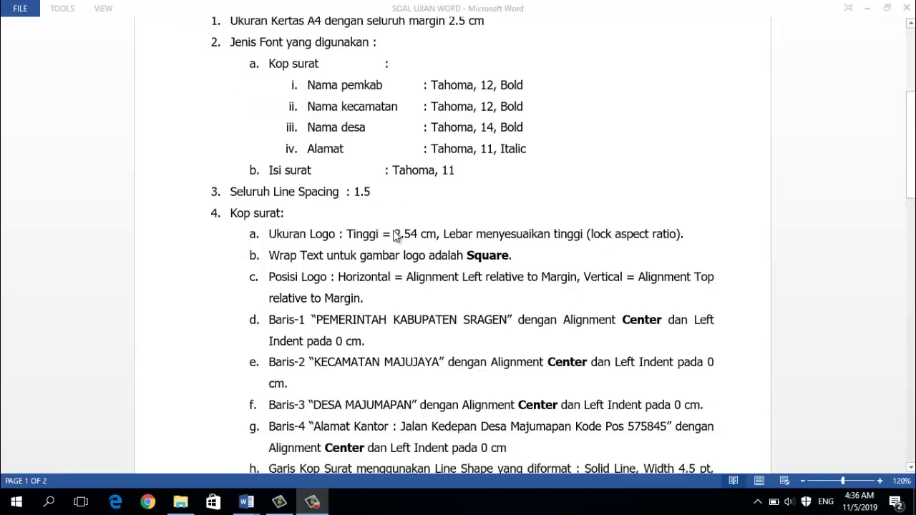
{"action": "scroll", "coordinate": [393, 237], "scroll_direction": "down", "scroll_amount": 1}
{"action": "scroll", "coordinate": [394, 237], "scroll_direction": "down", "scroll_amount": 1}
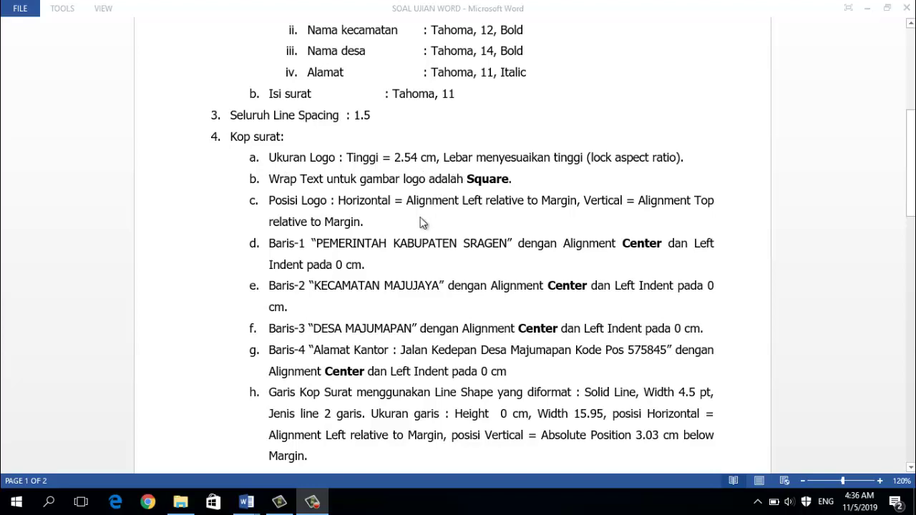
{"action": "scroll", "coordinate": [421, 225], "scroll_direction": "down", "scroll_amount": 3}
{"action": "scroll", "coordinate": [419, 235], "scroll_direction": "down", "scroll_amount": 3}
{"action": "scroll", "coordinate": [419, 235], "scroll_direction": "down", "scroll_amount": 4}
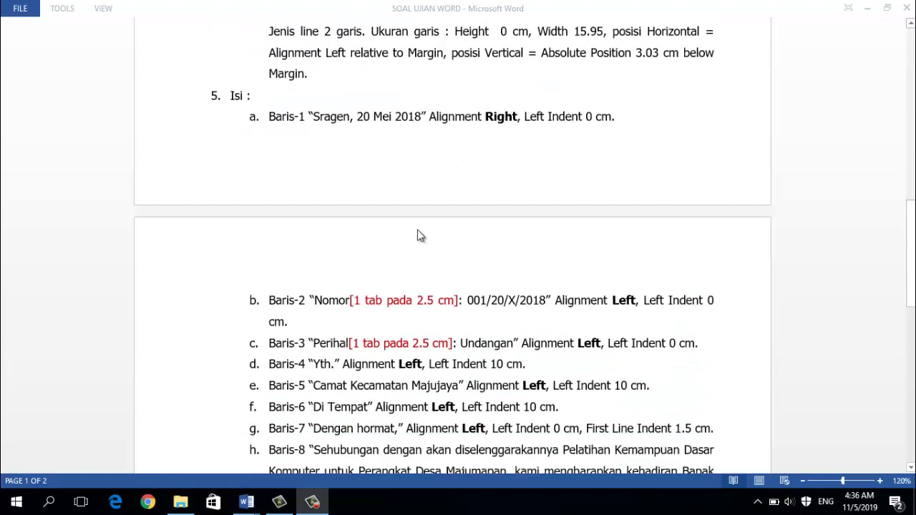
{"action": "scroll", "coordinate": [419, 235], "scroll_direction": "down", "scroll_amount": 2}
{"action": "scroll", "coordinate": [421, 235], "scroll_direction": "down", "scroll_amount": 1}
{"action": "scroll", "coordinate": [421, 234], "scroll_direction": "down", "scroll_amount": 3}
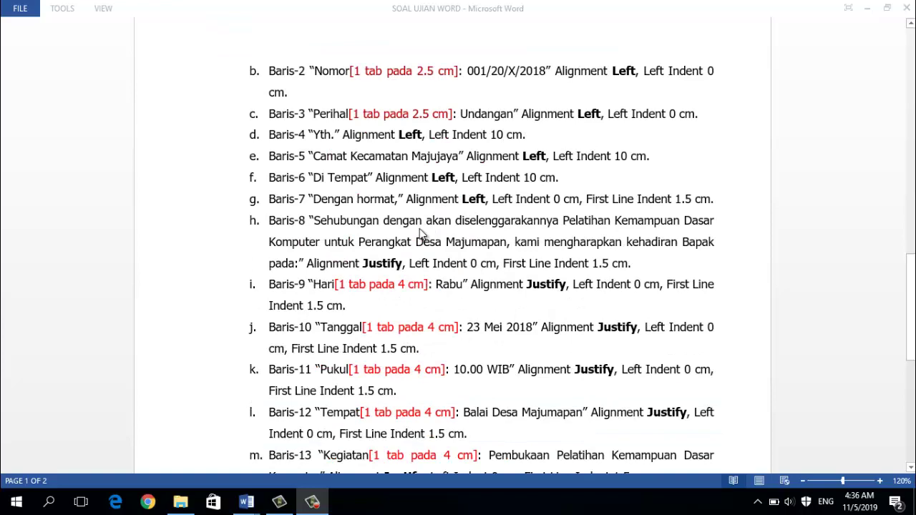
{"action": "scroll", "coordinate": [421, 234], "scroll_direction": "down", "scroll_amount": 1}
{"action": "scroll", "coordinate": [421, 233], "scroll_direction": "down", "scroll_amount": 3}
{"action": "scroll", "coordinate": [421, 233], "scroll_direction": "up", "scroll_amount": 3}
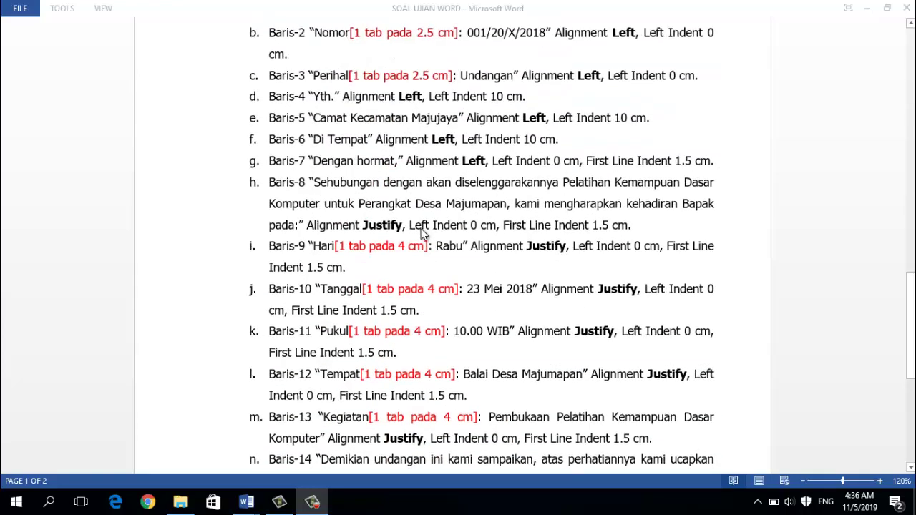
{"action": "scroll", "coordinate": [423, 232], "scroll_direction": "up", "scroll_amount": 5}
{"action": "scroll", "coordinate": [423, 230], "scroll_direction": "up", "scroll_amount": 9}
{"action": "scroll", "coordinate": [423, 230], "scroll_direction": "up", "scroll_amount": 5}
{"action": "scroll", "coordinate": [426, 228], "scroll_direction": "up", "scroll_amount": 3}
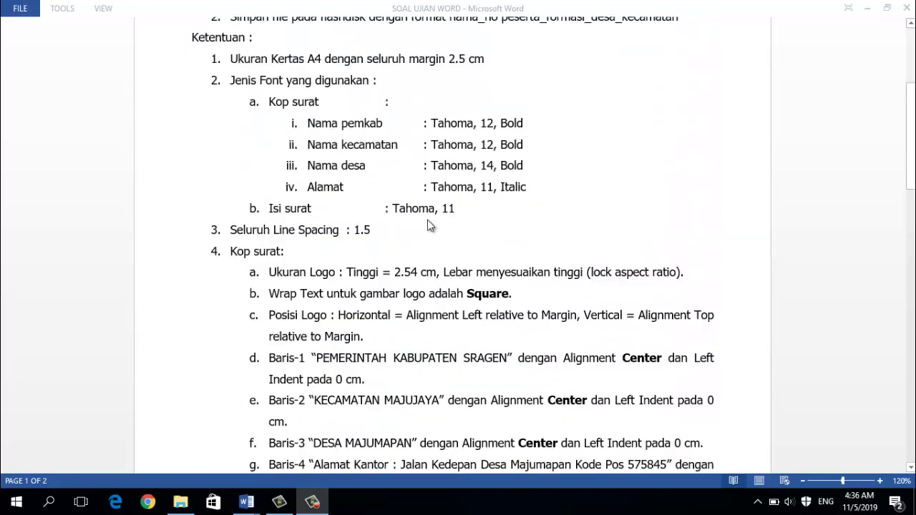
{"action": "scroll", "coordinate": [429, 224], "scroll_direction": "up", "scroll_amount": 2}
{"action": "scroll", "coordinate": [430, 224], "scroll_direction": "up", "scroll_amount": 1}
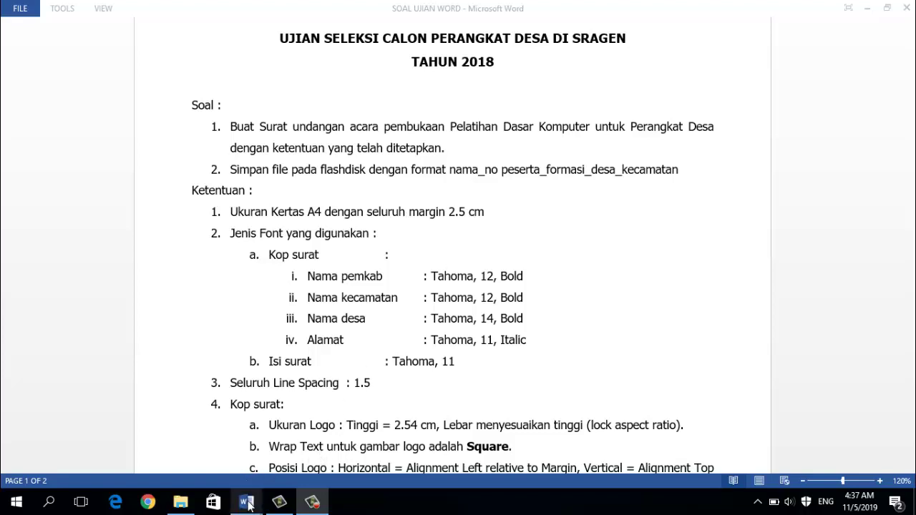
Step: Switch to blank Document1, set its paper size to A4, and show the margin presets
{"action": "mouse_move", "coordinate": [247, 502]}
{"action": "left_click", "coordinate": [313, 458]}
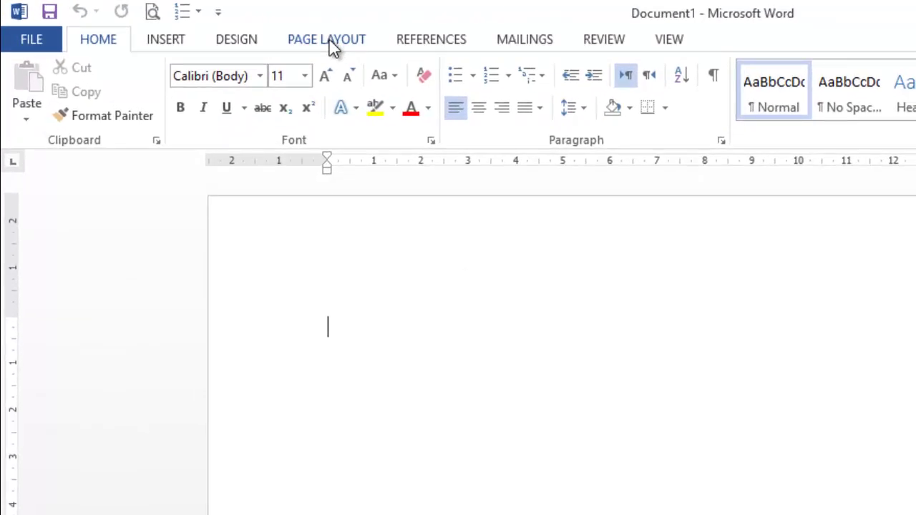
{"action": "left_click", "coordinate": [331, 45]}
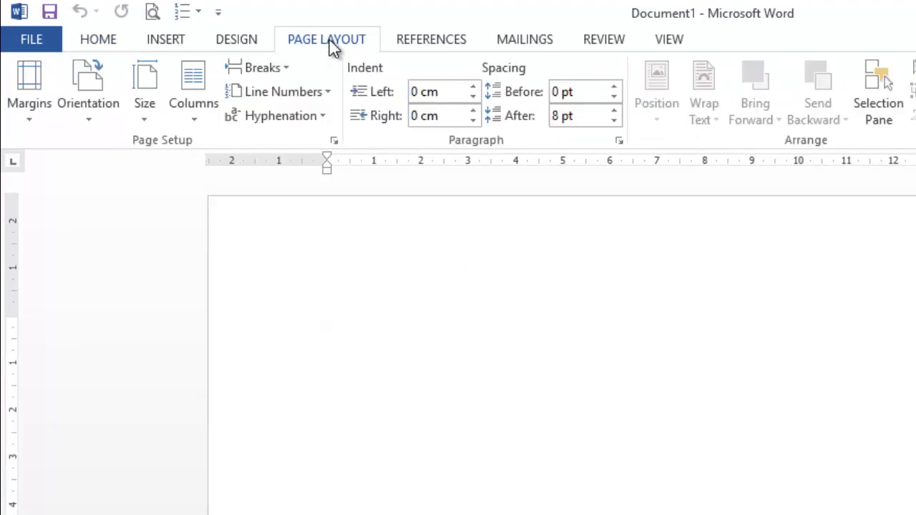
{"action": "left_click", "coordinate": [145, 122]}
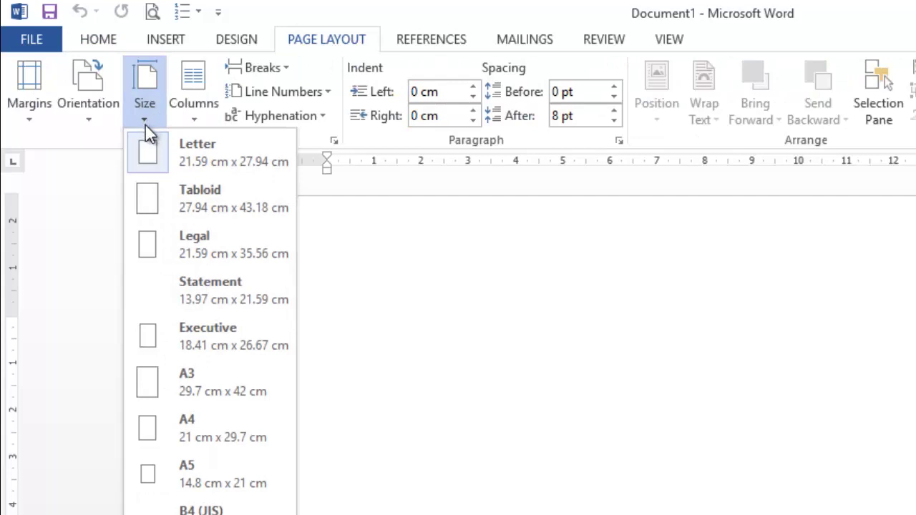
{"action": "left_click", "coordinate": [183, 397]}
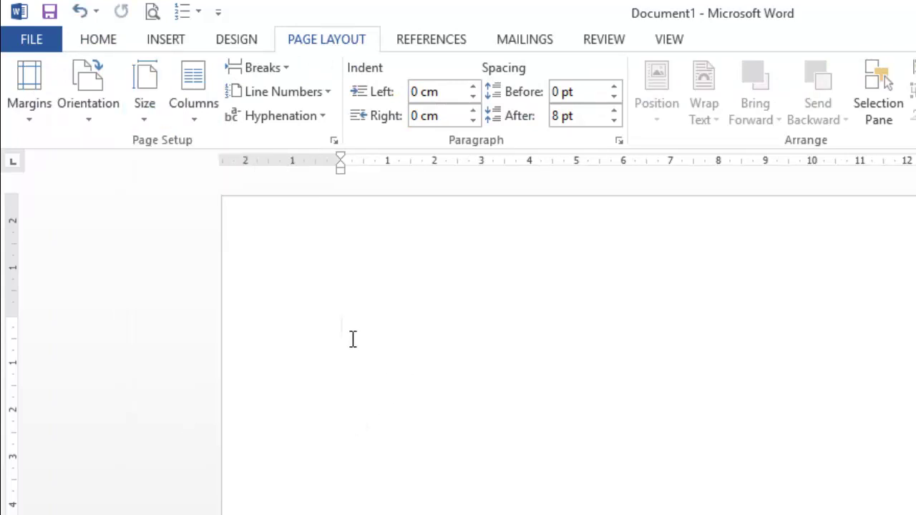
{"action": "left_click", "coordinate": [30, 122]}
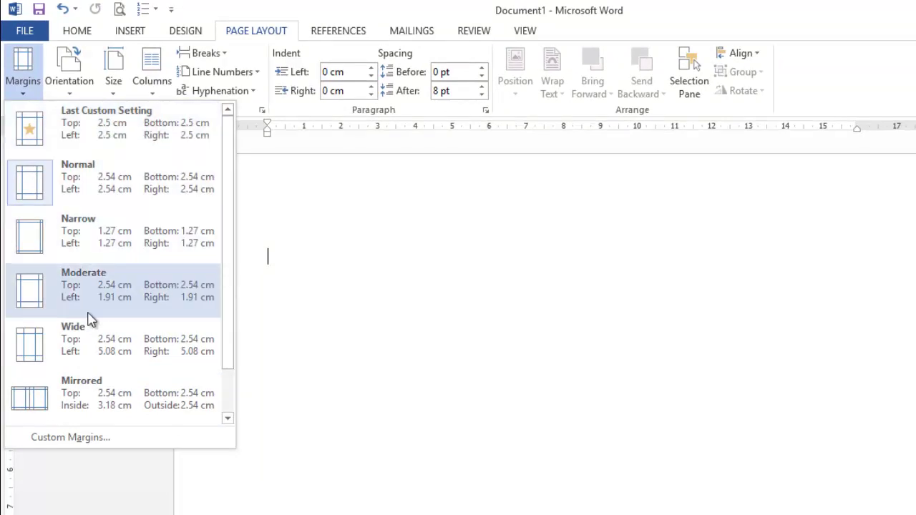
Step: Set Top, Left, Bottom and Right margins to 2.5 cm, then return to SOAL UJIAN WORD
{"action": "left_click", "coordinate": [76, 446]}
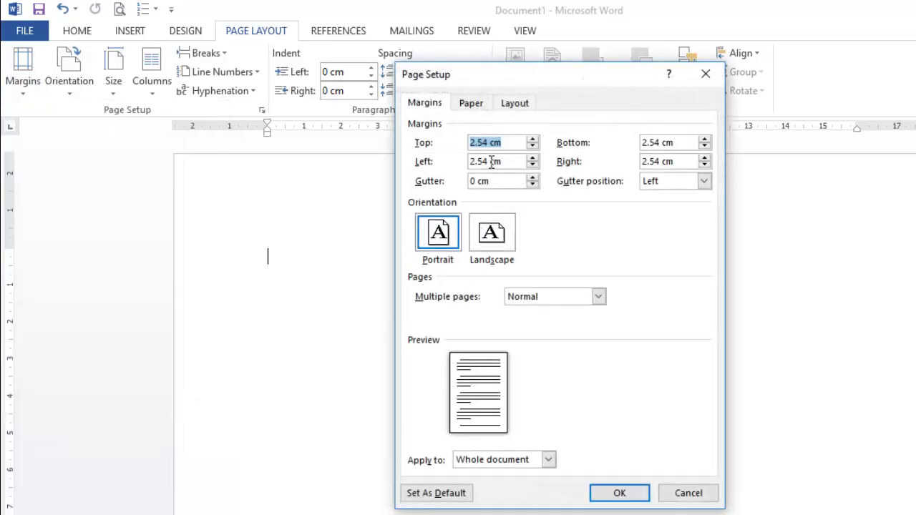
{"action": "left_click_drag", "start_coordinate": [490, 143], "coordinate": [471, 141]}
{"action": "type", "text": "1"}
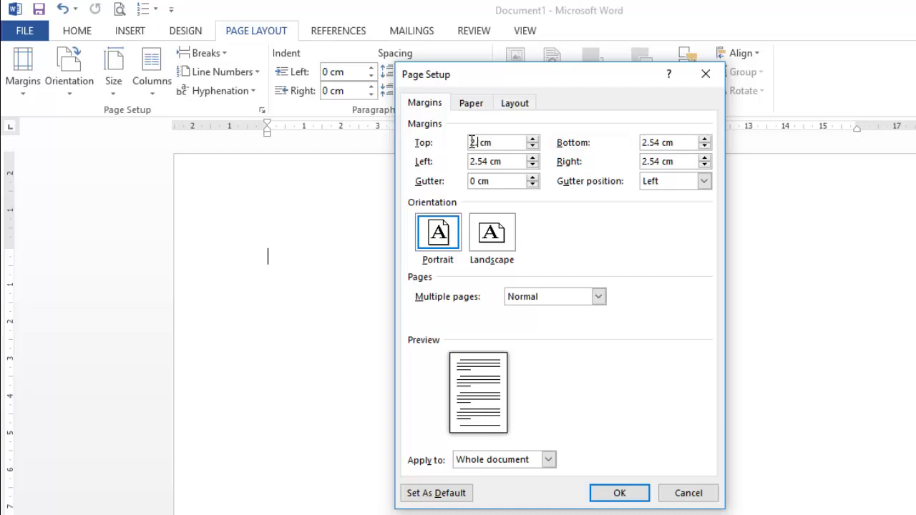
{"action": "type", "text": ".5"}
{"action": "left_click_drag", "start_coordinate": [477, 142], "coordinate": [467, 165]}
{"action": "type", "text": "2"}
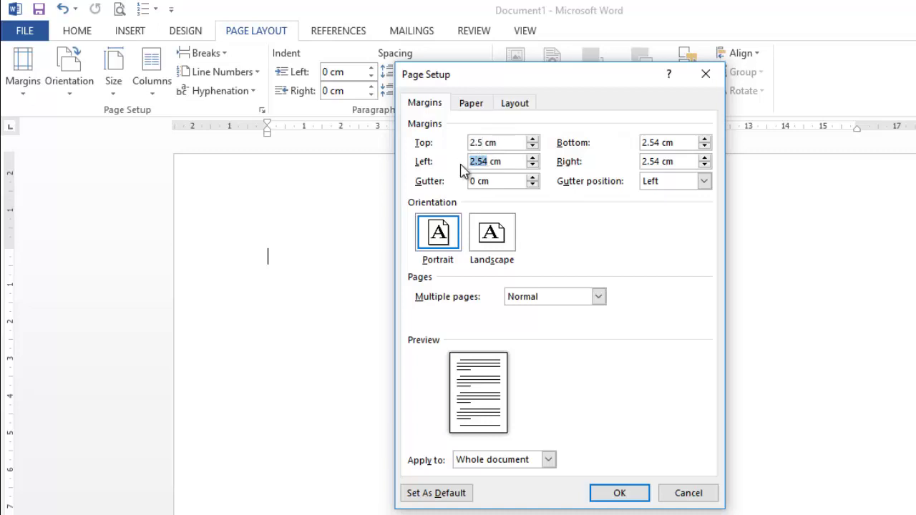
{"action": "key", "text": "BackSpace"}
{"action": "type", "text": "2."}
{"action": "type", "text": "5"}
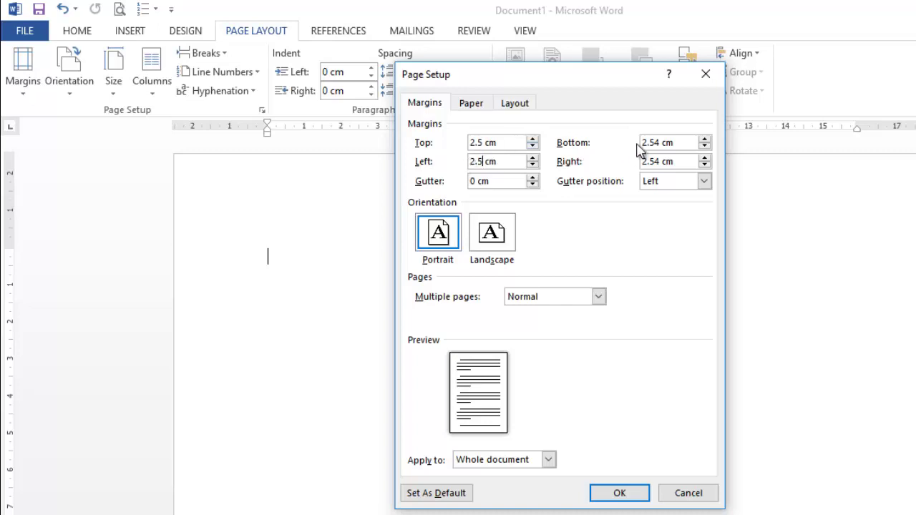
{"action": "left_click_drag", "start_coordinate": [661, 143], "coordinate": [640, 147]}
{"action": "type", "text": "2.5"}
{"action": "left_click_drag", "start_coordinate": [659, 161], "coordinate": [644, 165]}
{"action": "type", "text": "2."}
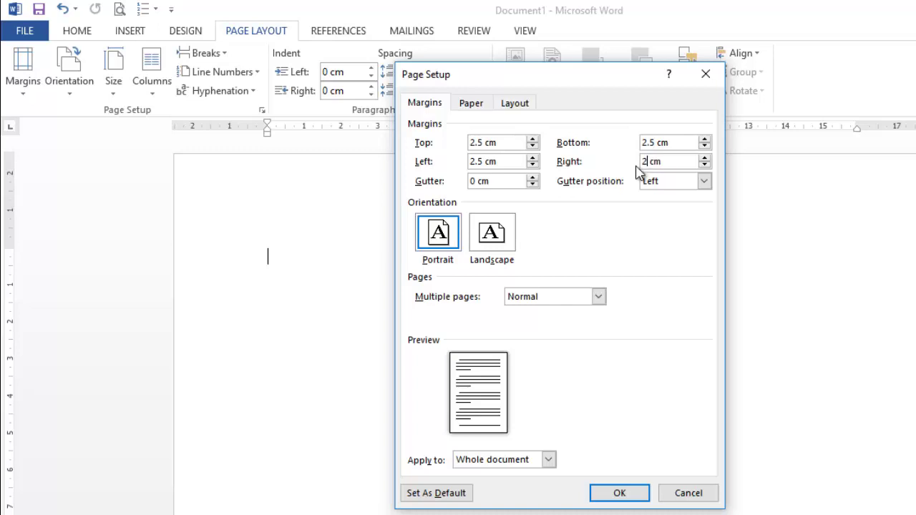
{"action": "type", "text": "5"}
{"action": "left_click", "coordinate": [620, 493]}
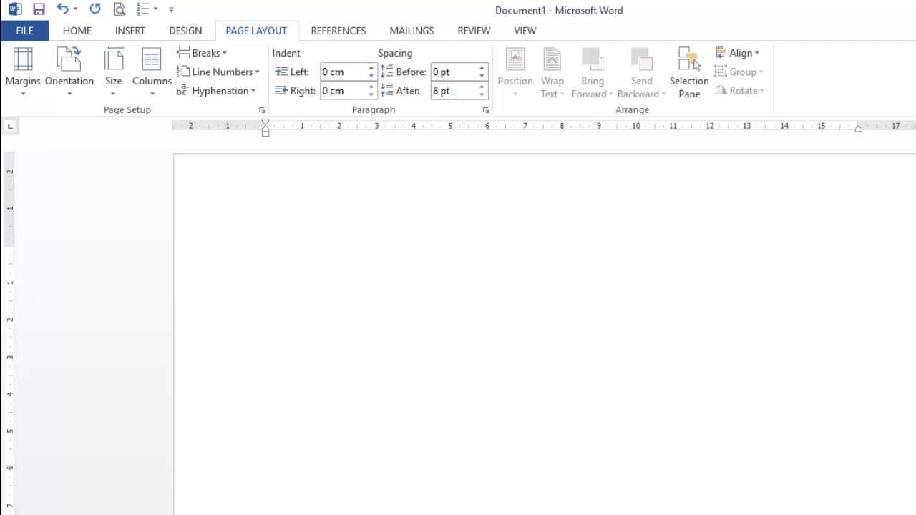
{"action": "left_click", "coordinate": [211, 494]}
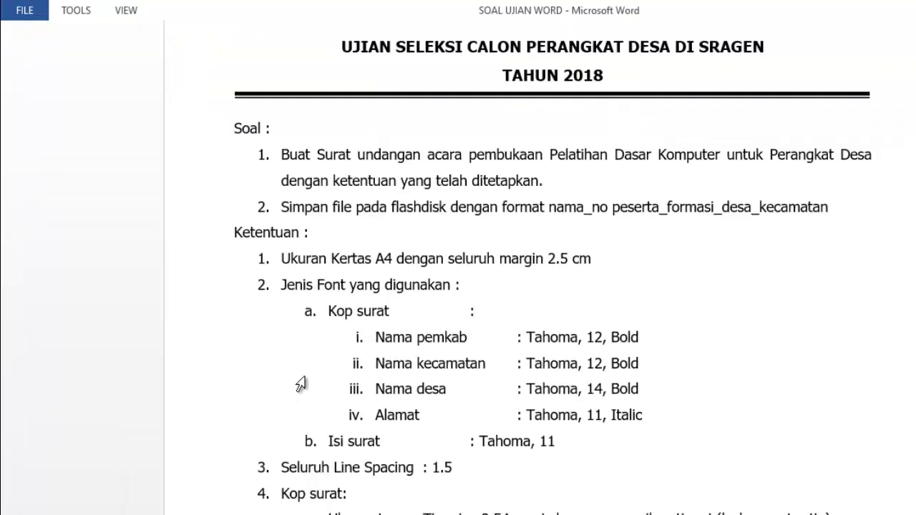
Step: Scroll through the SOAL UJIAN WORD brief to check the font and letterhead rules
{"action": "scroll", "coordinate": [315, 375], "scroll_direction": "down", "scroll_amount": 1}
{"action": "scroll", "coordinate": [318, 376], "scroll_direction": "down", "scroll_amount": 2}
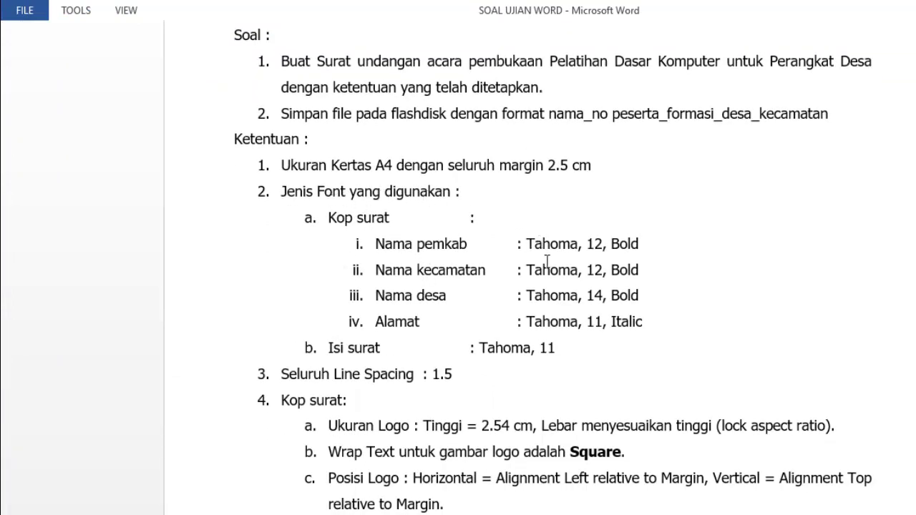
{"action": "scroll", "coordinate": [483, 279], "scroll_direction": "down", "scroll_amount": 3}
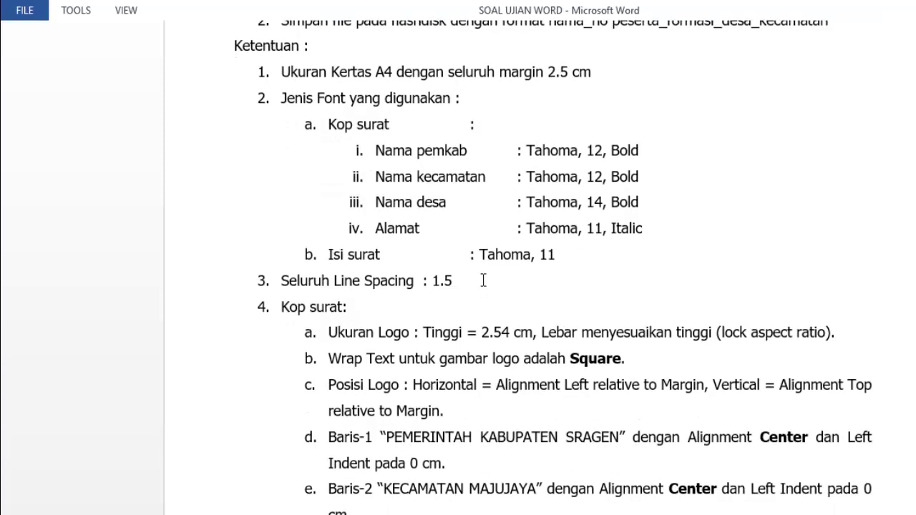
{"action": "scroll", "coordinate": [460, 300], "scroll_direction": "up", "scroll_amount": 2}
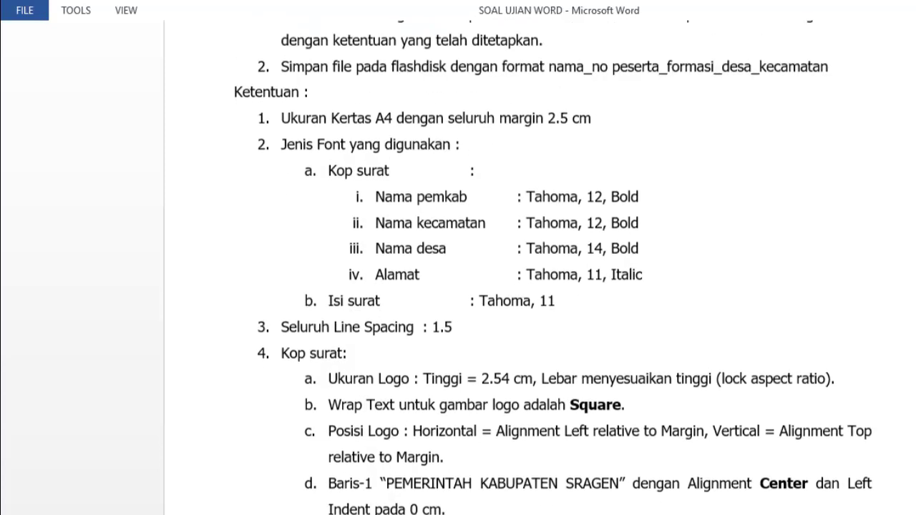
Step: Back in Document1, choose Tahoma as the document font
{"action": "left_click", "coordinate": [390, 498]}
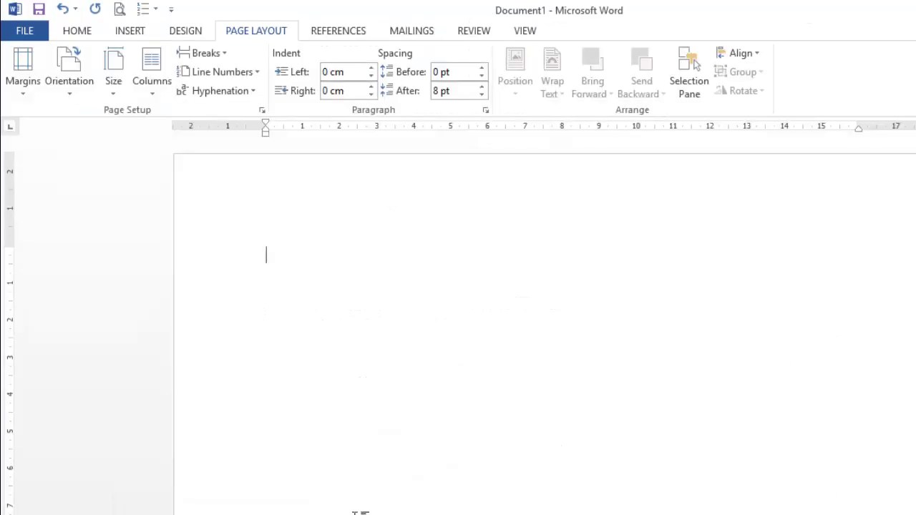
{"action": "left_click", "coordinate": [85, 33]}
{"action": "left_click", "coordinate": [204, 60]}
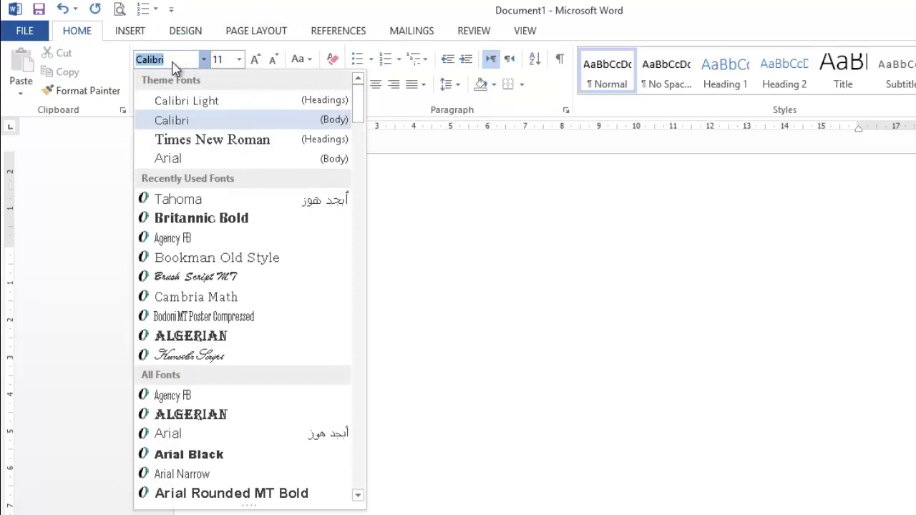
{"action": "type", "text": "T"}
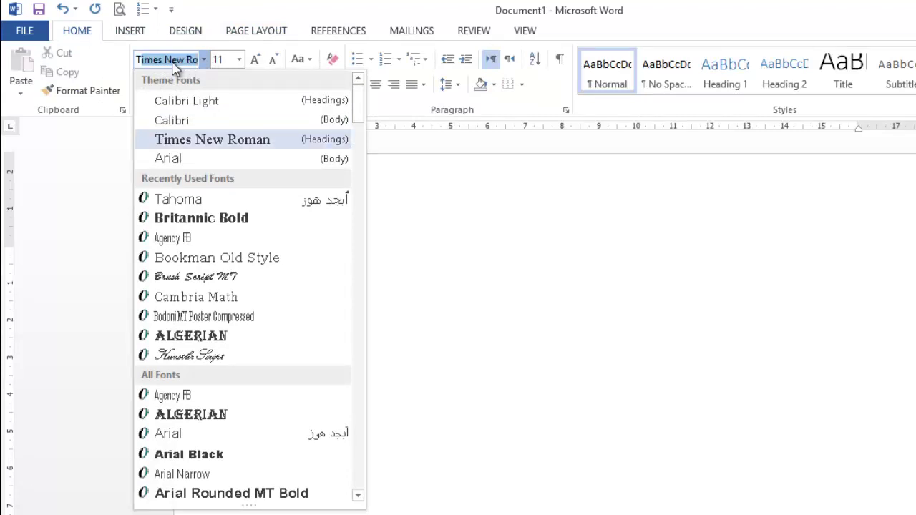
{"action": "type", "text": "ahoma"}
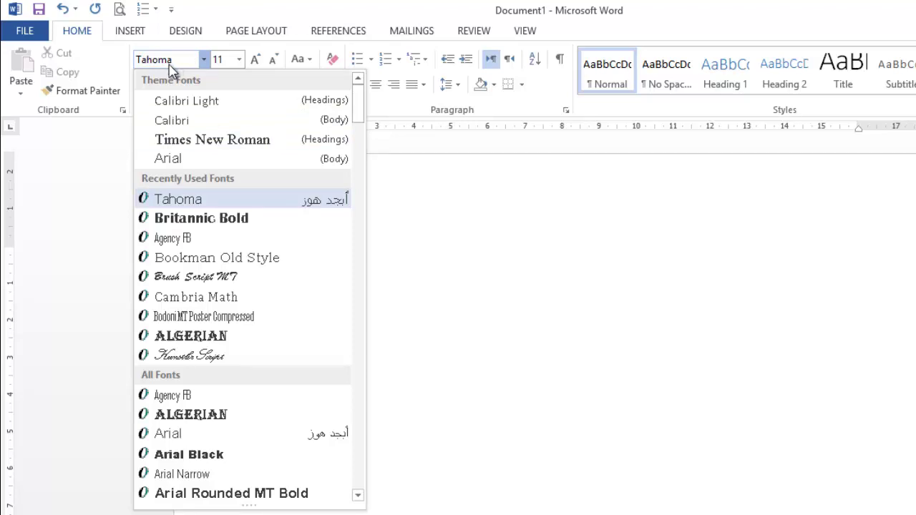
{"action": "left_click", "coordinate": [185, 204]}
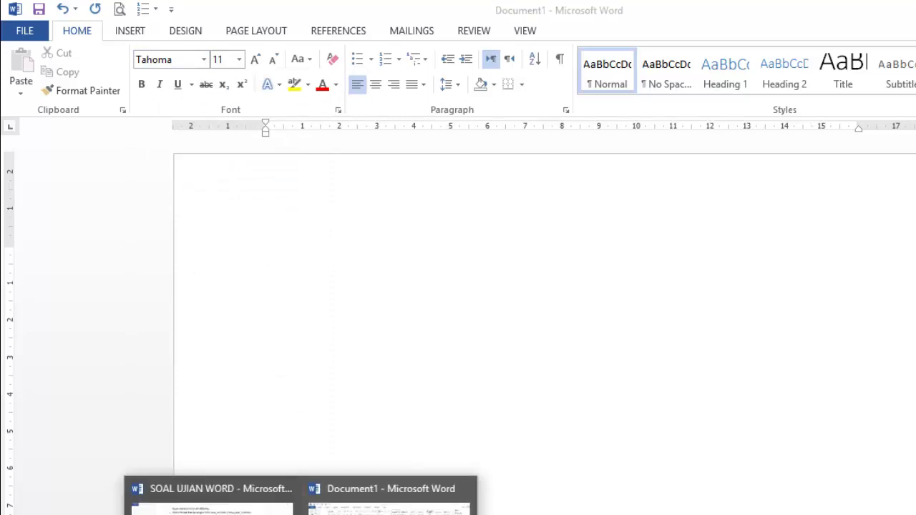
{"action": "left_click", "coordinate": [273, 481]}
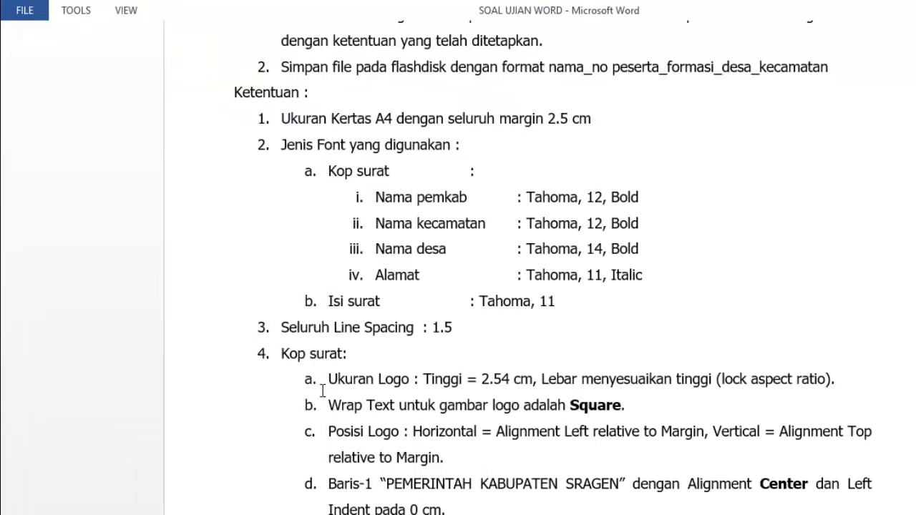
{"action": "scroll", "coordinate": [315, 372], "scroll_direction": "down", "scroll_amount": 2}
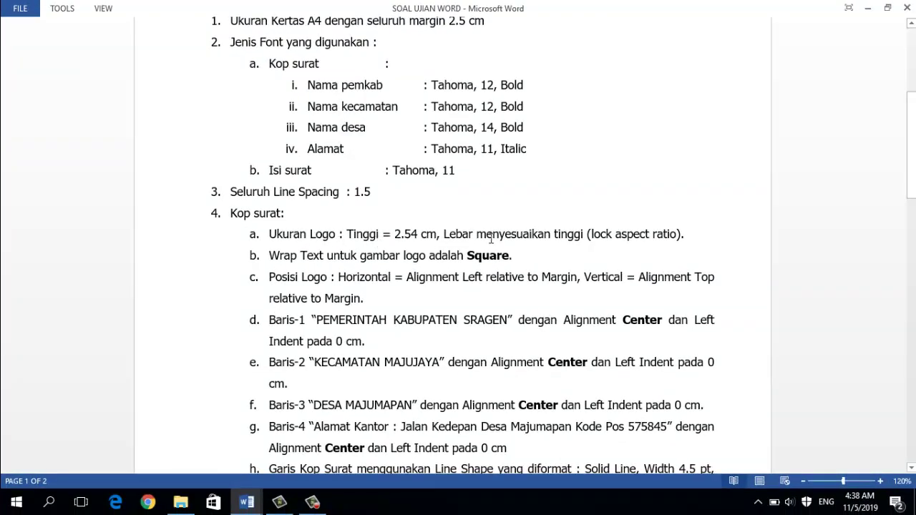
{"action": "scroll", "coordinate": [552, 230], "scroll_direction": "down", "scroll_amount": 1}
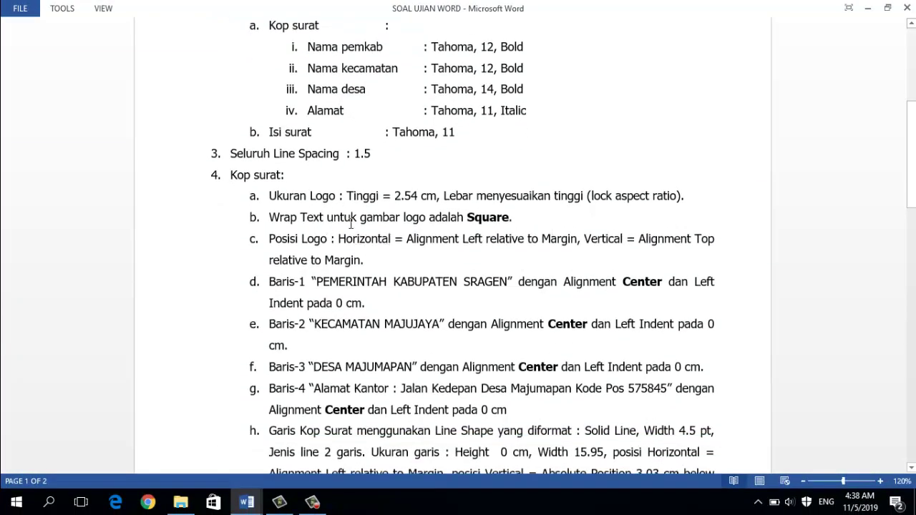
{"action": "scroll", "coordinate": [380, 256], "scroll_direction": "down", "scroll_amount": 1}
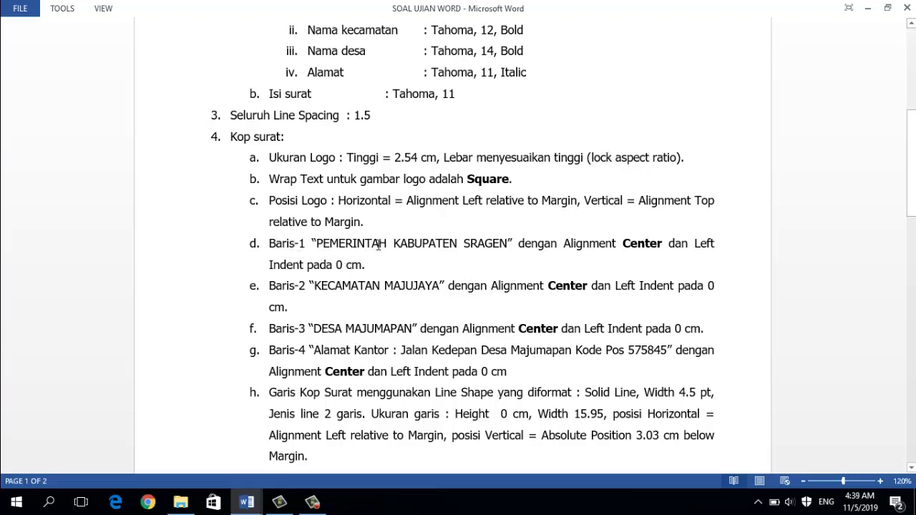
{"action": "scroll", "coordinate": [530, 240], "scroll_direction": "down", "scroll_amount": 1}
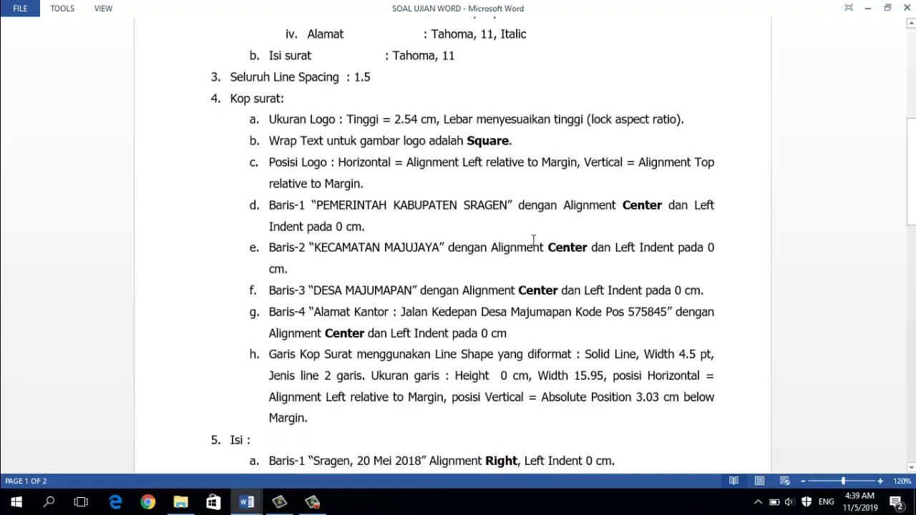
{"action": "scroll", "coordinate": [533, 241], "scroll_direction": "down", "scroll_amount": 1}
{"action": "scroll", "coordinate": [336, 208], "scroll_direction": "up", "scroll_amount": 1}
{"action": "scroll", "coordinate": [392, 285], "scroll_direction": "down", "scroll_amount": 1}
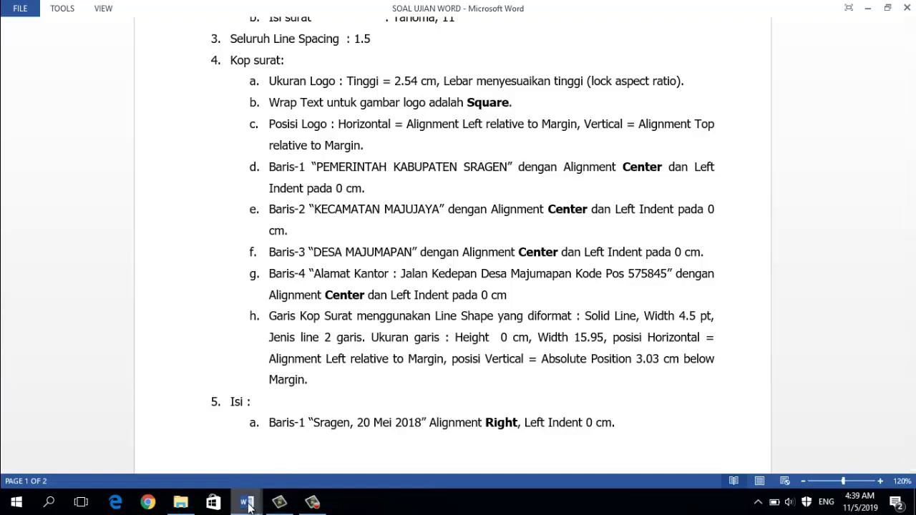
{"action": "mouse_move", "coordinate": [247, 502]}
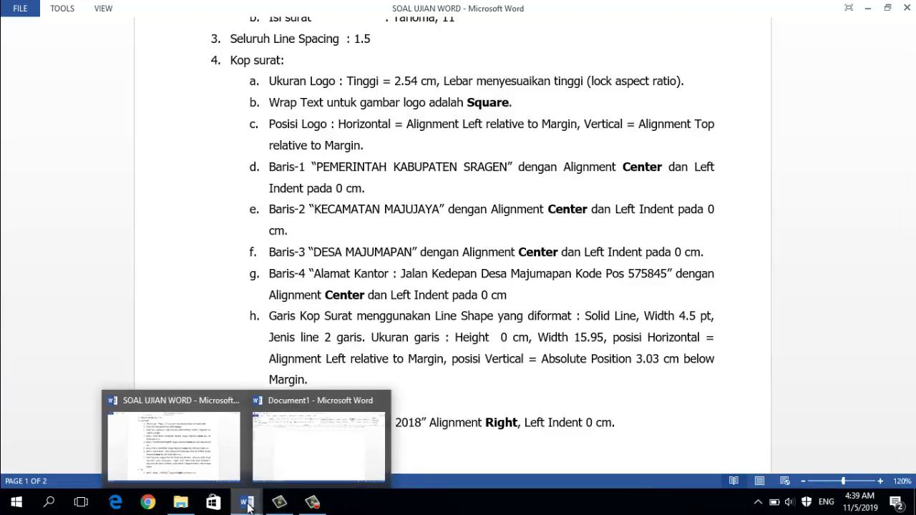
Step: Type the letterhead lines PEMERINTAH KABUPATEN SRAGEN, KECAMATAN MAJUJAYA, DESA MAJUMAPAN and the Jalan Kedepan address
{"action": "left_click", "coordinate": [318, 458]}
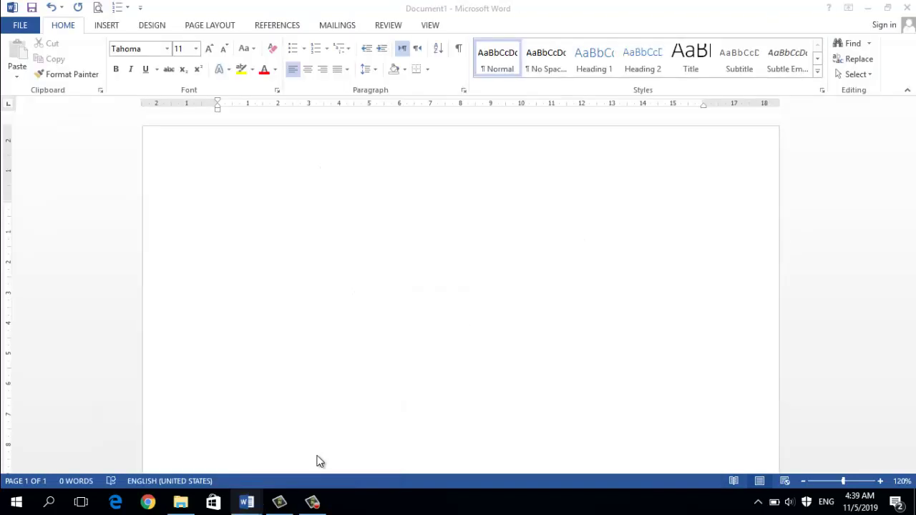
{"action": "type", "text": "PE"}
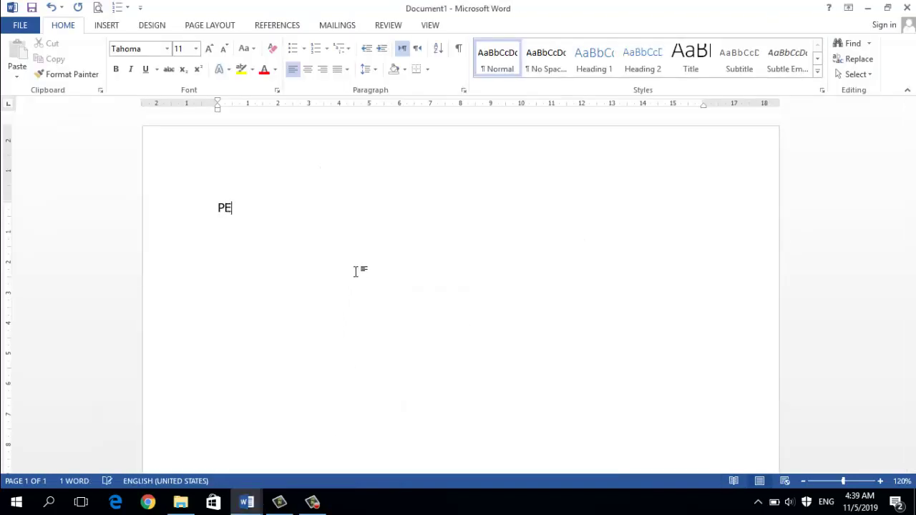
{"action": "type", "text": "MERINTAH KA"}
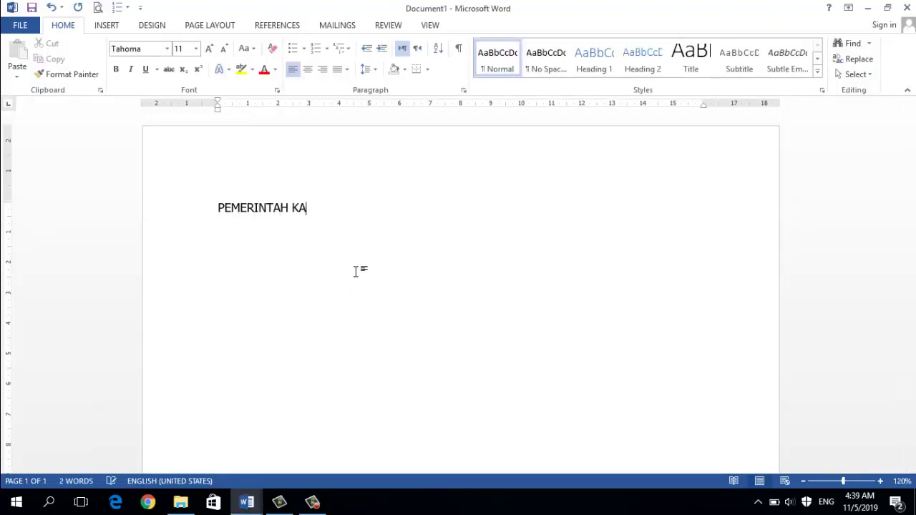
{"action": "type", "text": "BUPATEN SRA"}
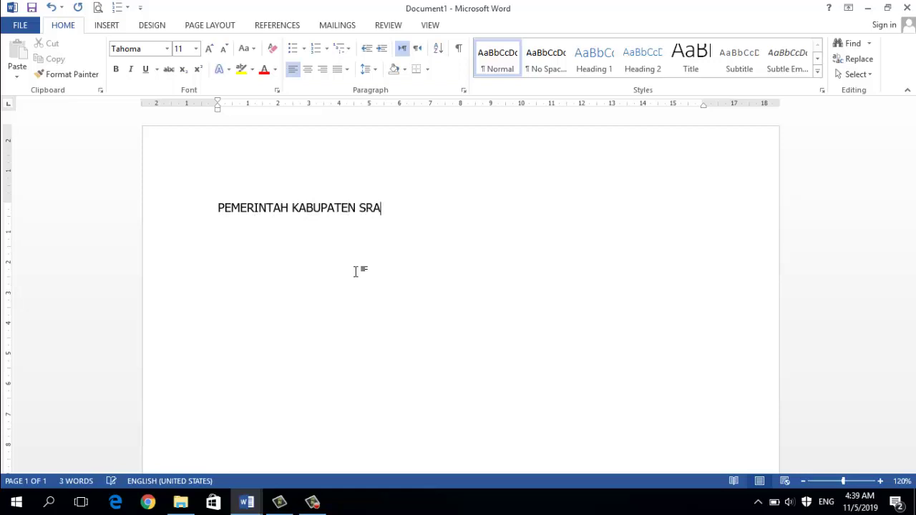
{"action": "type", "text": "GEN "}
{"action": "type", "text": "K"}
{"action": "type", "text": "ECAMATAN MAJU"}
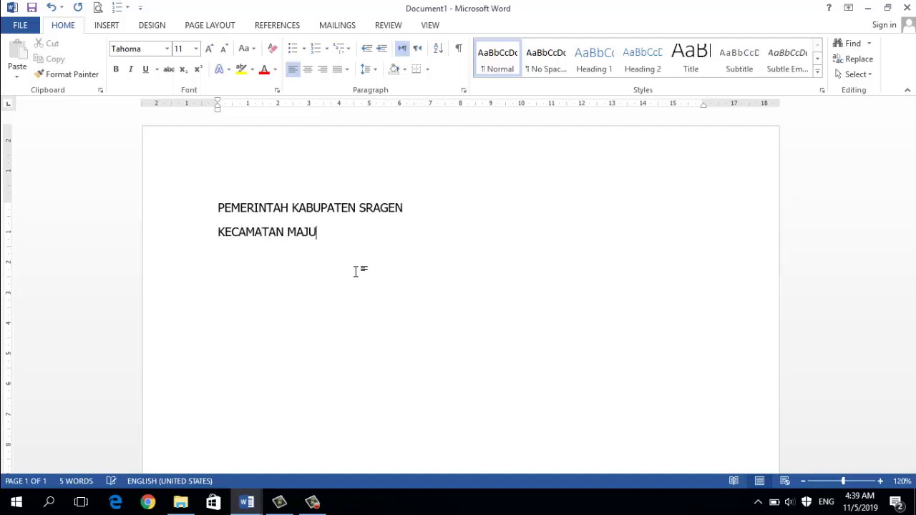
{"action": "type", "text": "JAYA "}
{"action": "type", "text": "DESA "}
{"action": "type", "text": "MAJU"}
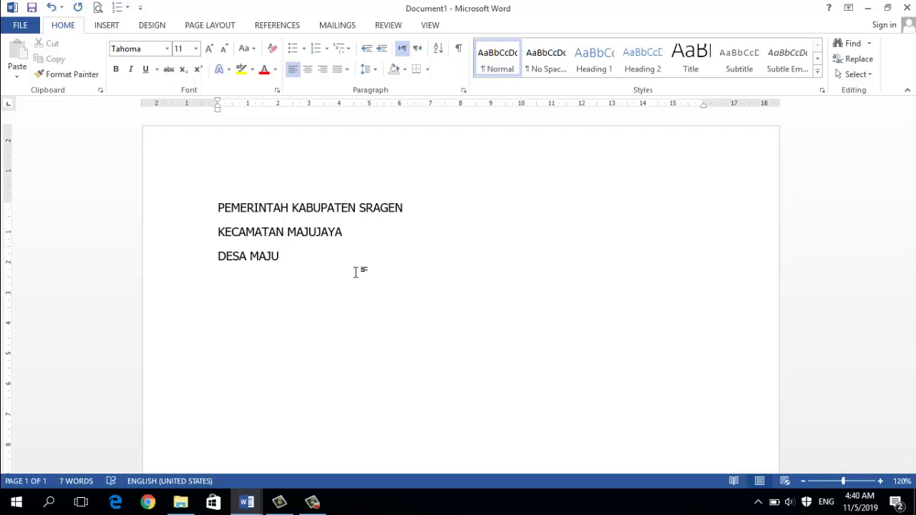
{"action": "type", "text": "MAPAN "}
{"action": "type", "text": "Ja"}
{"action": "type", "text": "lan Kedepan"}
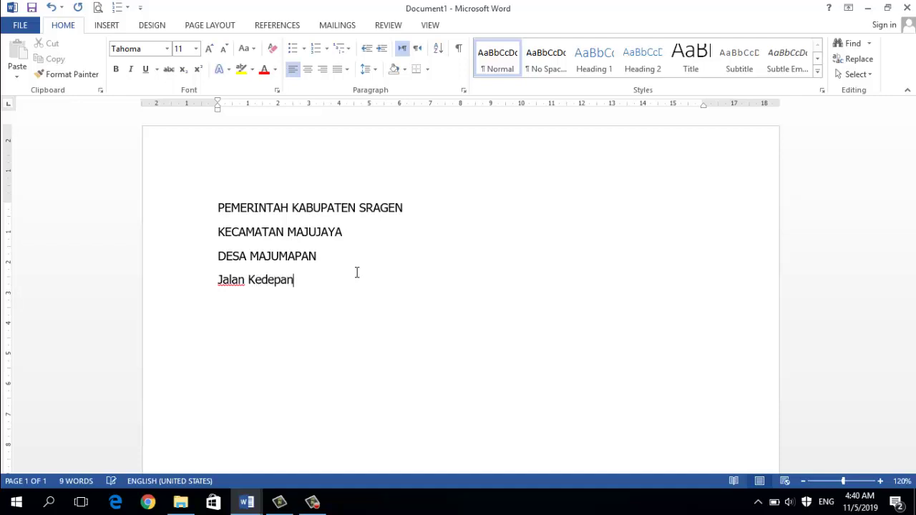
{"action": "type", "text": " Desa "}
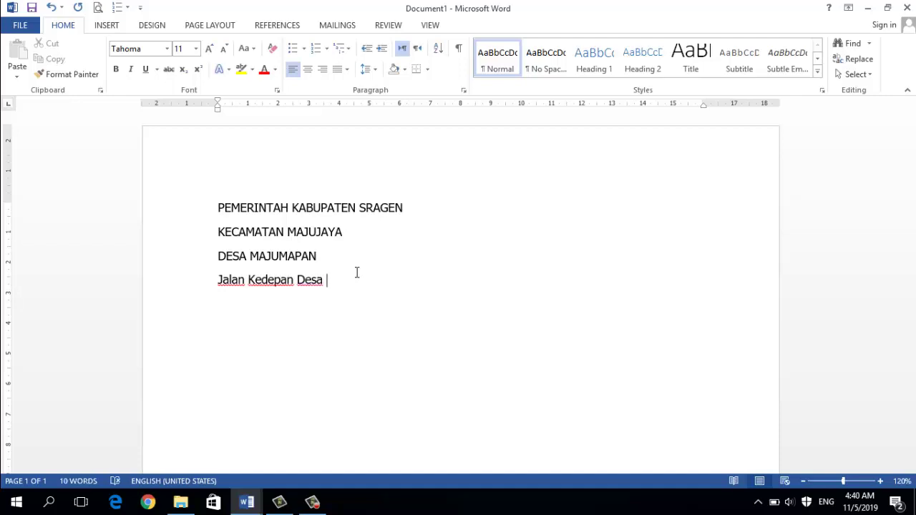
{"action": "type", "text": "Majumapan "}
{"action": "type", "text": "Kodepos"}
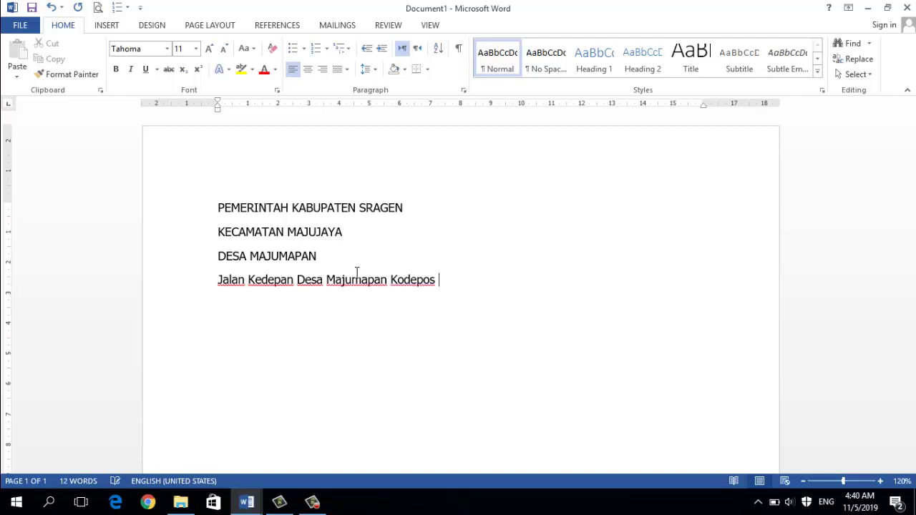
{"action": "type", "text": " 575845"}
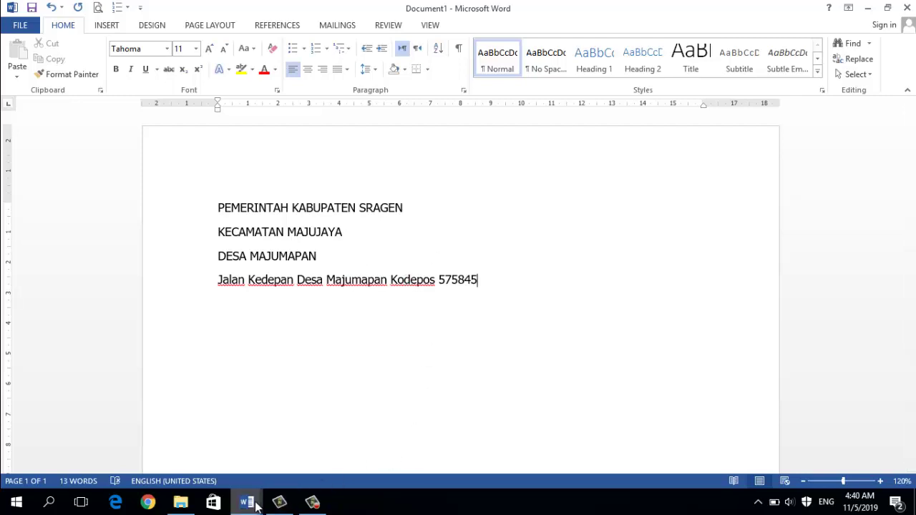
{"action": "left_click", "coordinate": [247, 504]}
{"action": "left_click", "coordinate": [196, 467]}
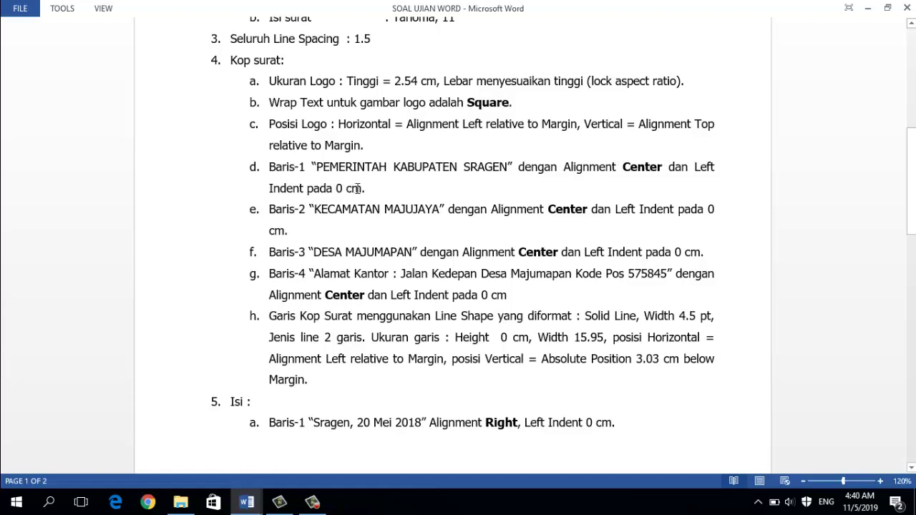
{"action": "scroll", "coordinate": [423, 166], "scroll_direction": "up", "scroll_amount": 3}
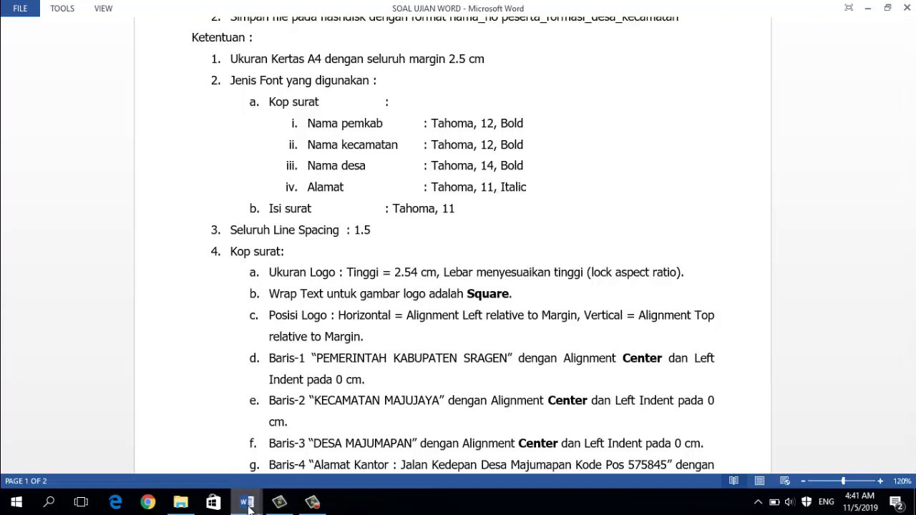
{"action": "mouse_move", "coordinate": [246, 502]}
{"action": "left_click", "coordinate": [310, 451]}
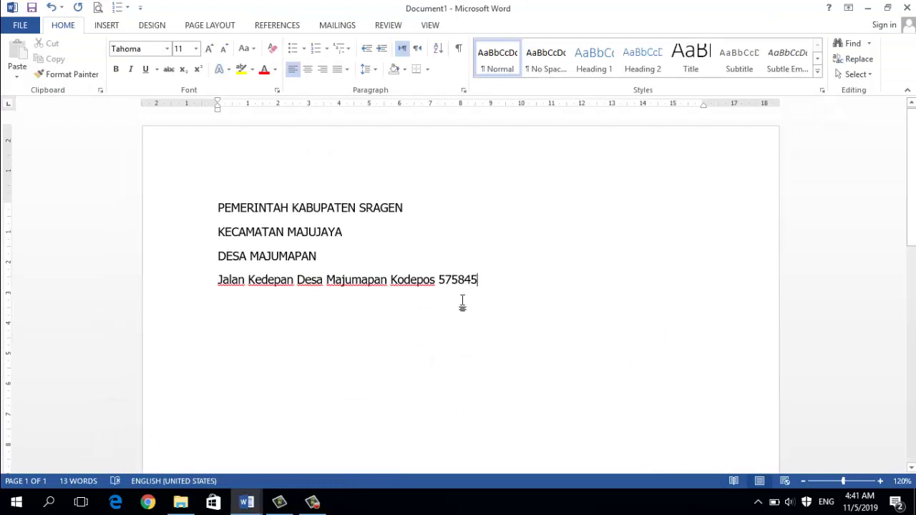
Step: Center the four letterhead lines and make the regency and district lines 12 pt bold
{"action": "left_click_drag", "start_coordinate": [479, 280], "coordinate": [194, 217]}
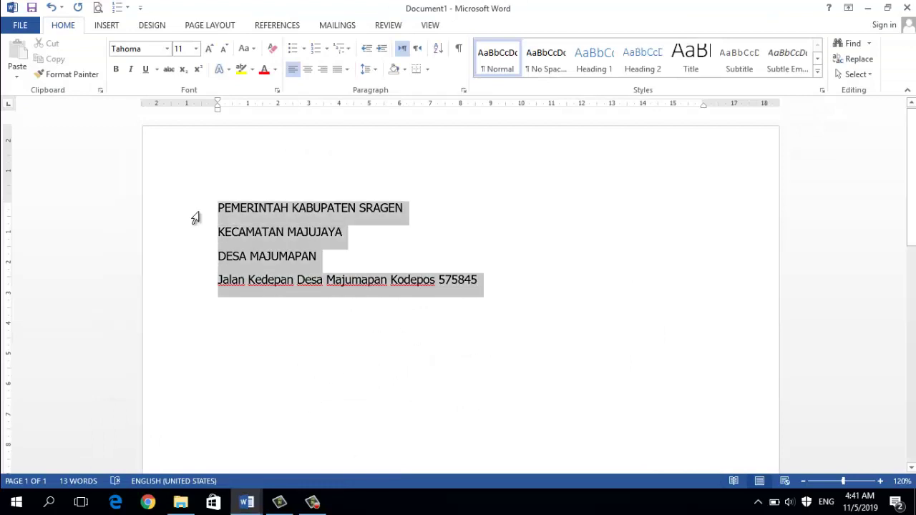
{"action": "left_click", "coordinate": [308, 70]}
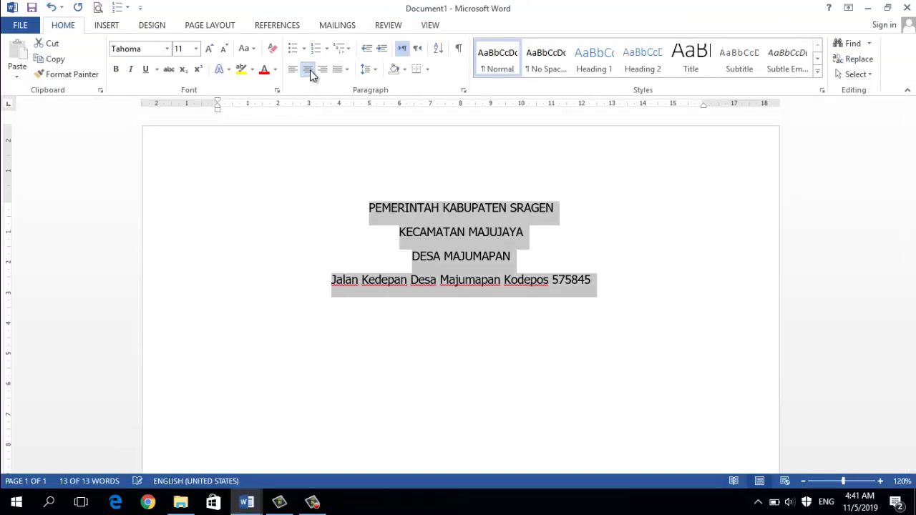
{"action": "left_click", "coordinate": [521, 265]}
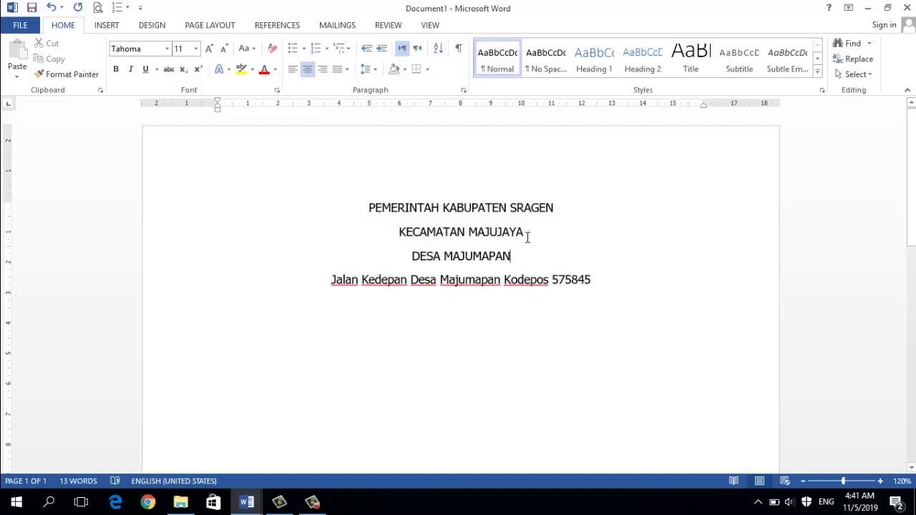
{"action": "left_click_drag", "start_coordinate": [368, 207], "coordinate": [532, 232]}
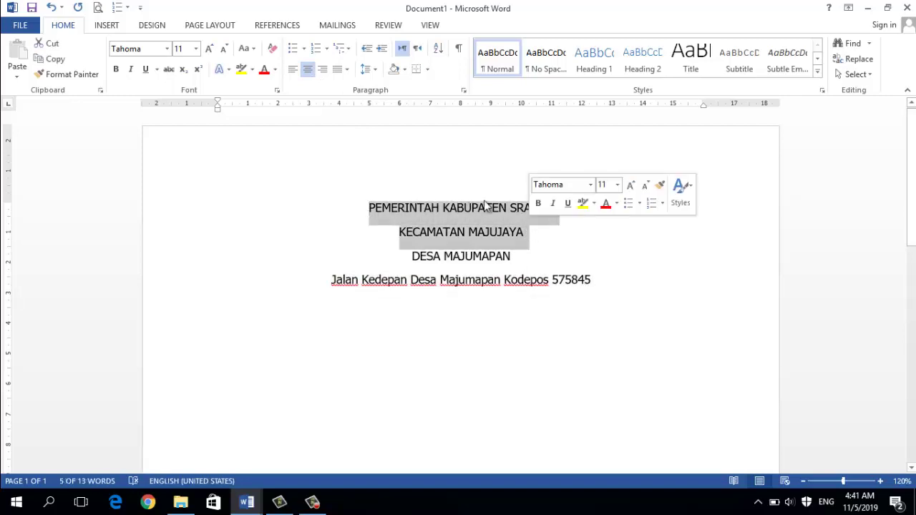
{"action": "left_click", "coordinate": [196, 49]}
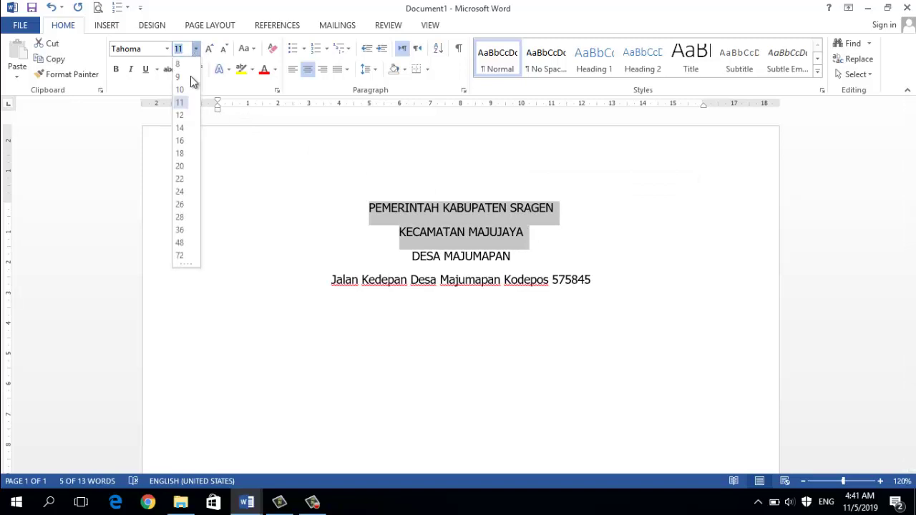
{"action": "left_click", "coordinate": [181, 116]}
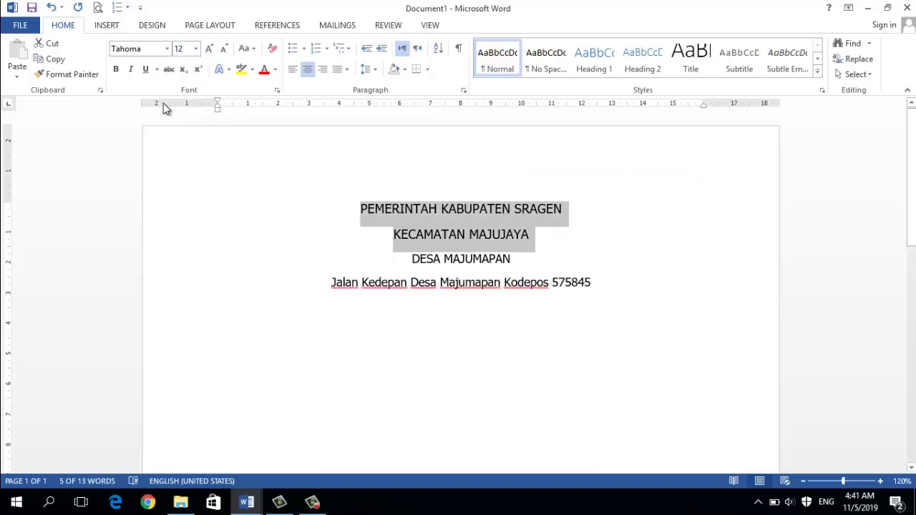
{"action": "left_click", "coordinate": [116, 69]}
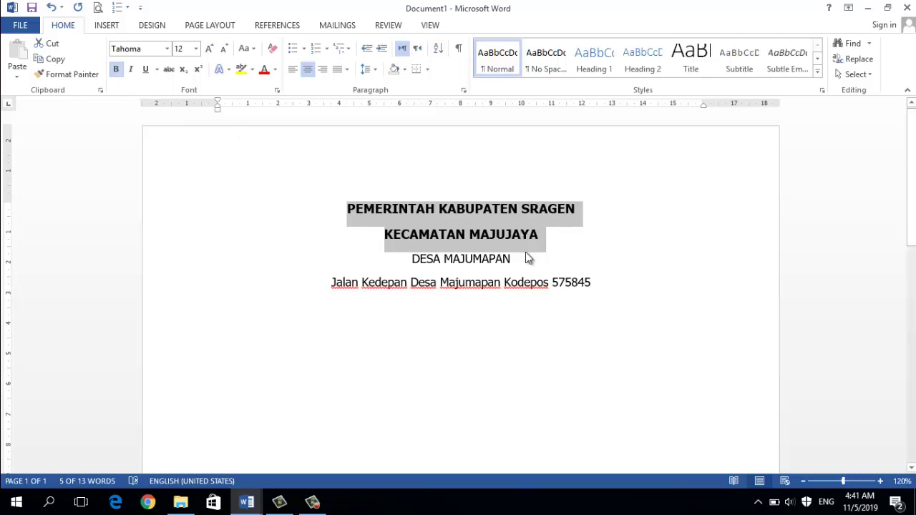
Step: Make DESA MAJUMAPAN 14 pt bold, italicize the address line, and add a new line below
{"action": "left_click_drag", "start_coordinate": [518, 259], "coordinate": [422, 260]}
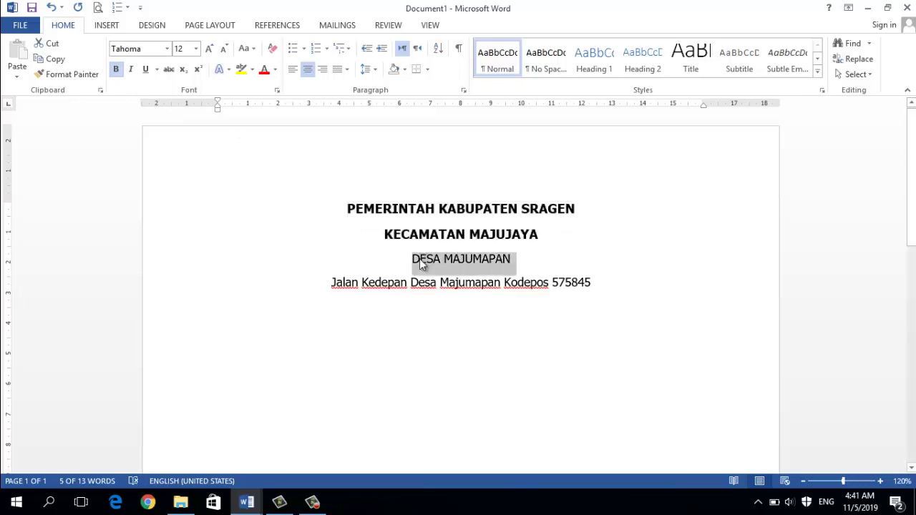
{"action": "left_click", "coordinate": [197, 49]}
{"action": "left_click", "coordinate": [184, 132]}
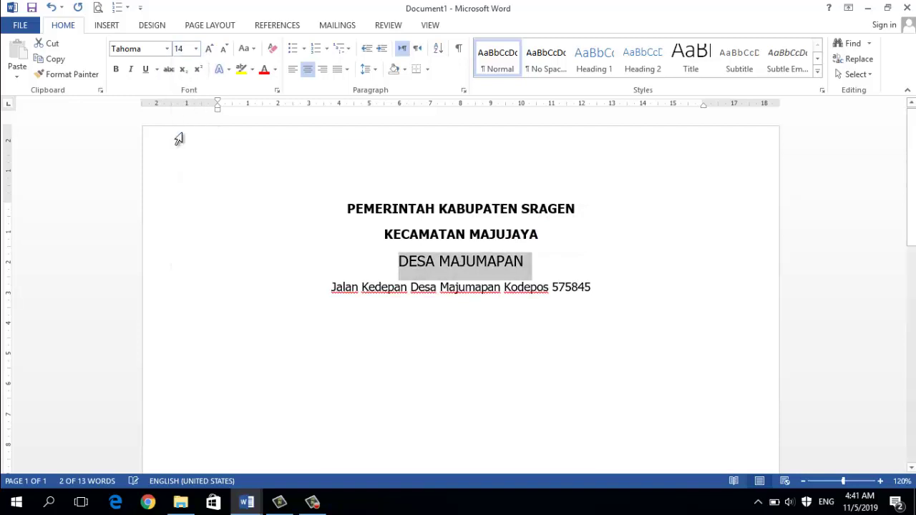
{"action": "left_click", "coordinate": [117, 69]}
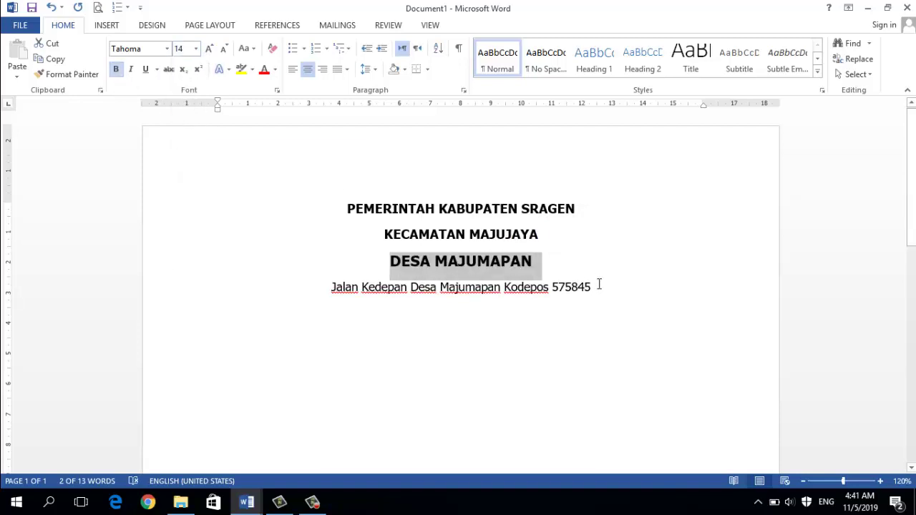
{"action": "left_click_drag", "start_coordinate": [600, 285], "coordinate": [349, 292]}
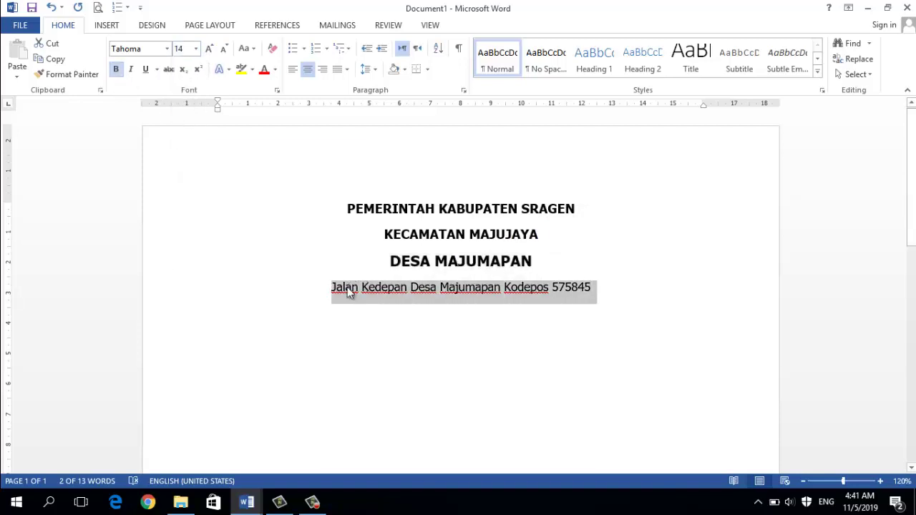
{"action": "left_click", "coordinate": [131, 71]}
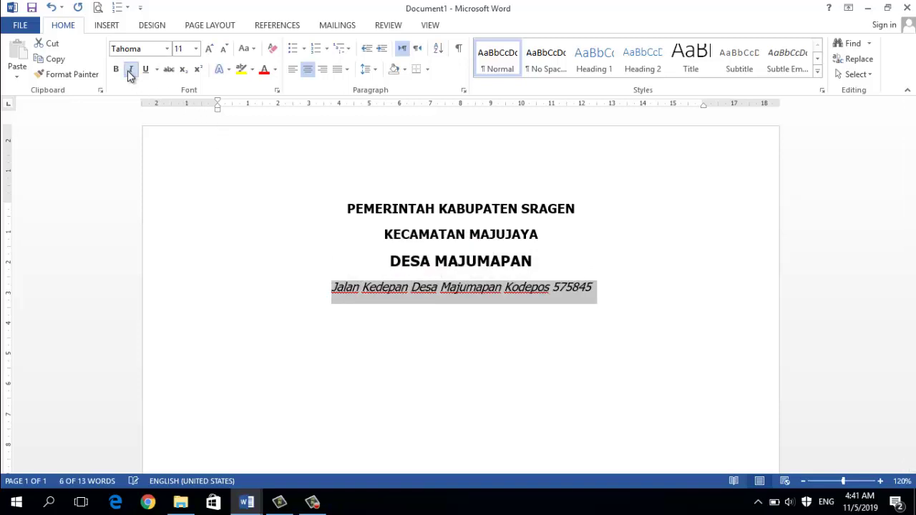
{"action": "left_click", "coordinate": [601, 292]}
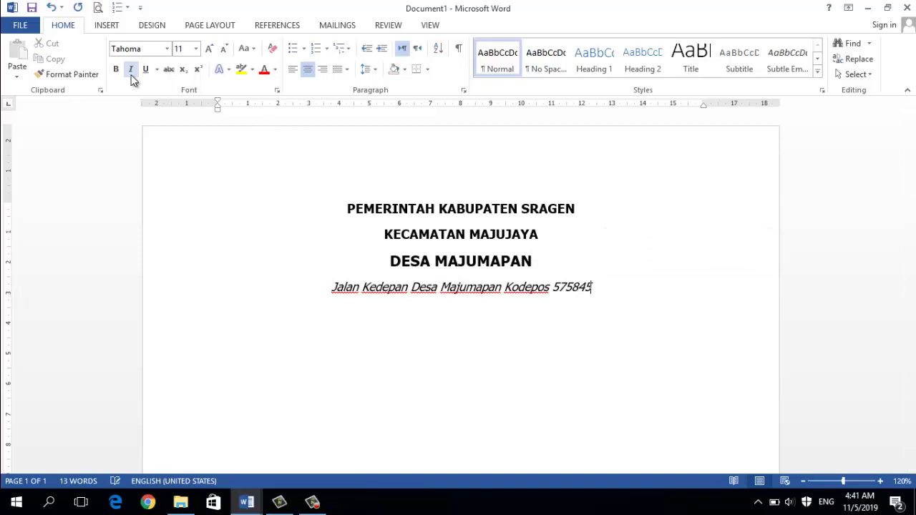
{"action": "key", "text": "Return"}
{"action": "left_click", "coordinate": [247, 503]}
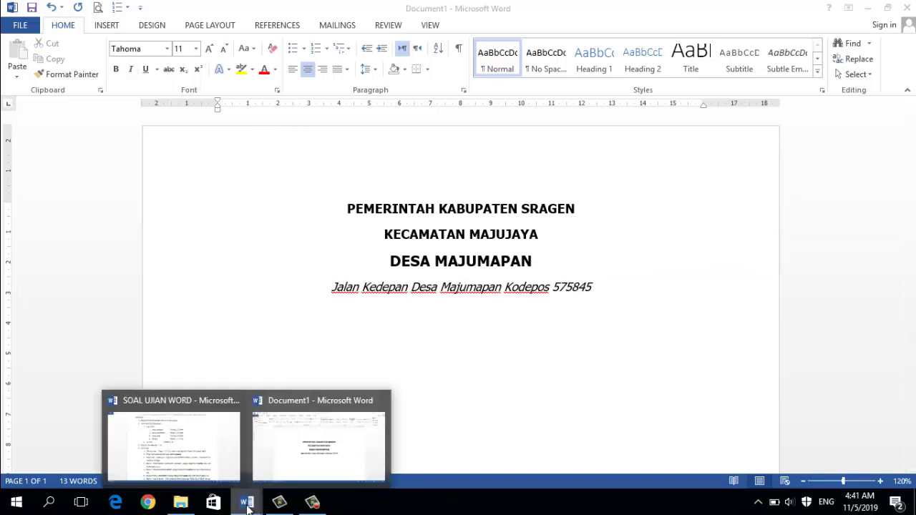
{"action": "left_click", "coordinate": [192, 459]}
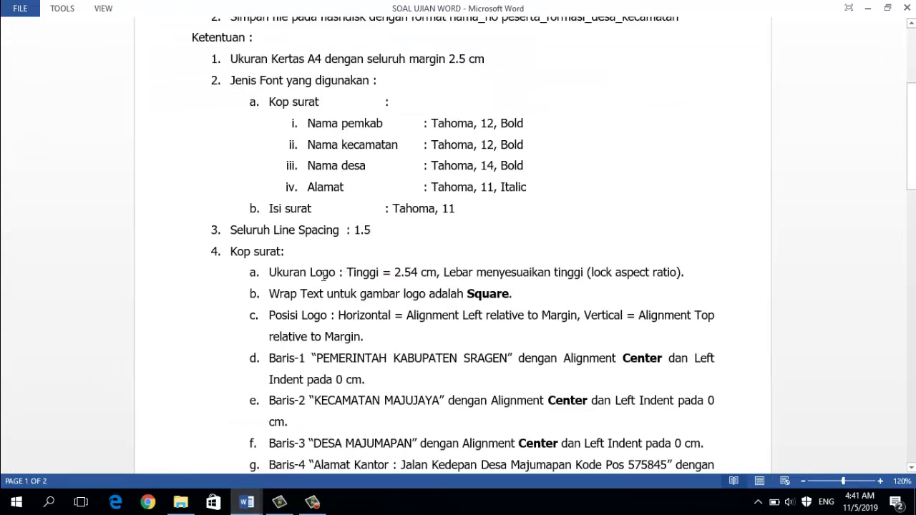
{"action": "scroll", "coordinate": [362, 268], "scroll_direction": "down", "scroll_amount": 1}
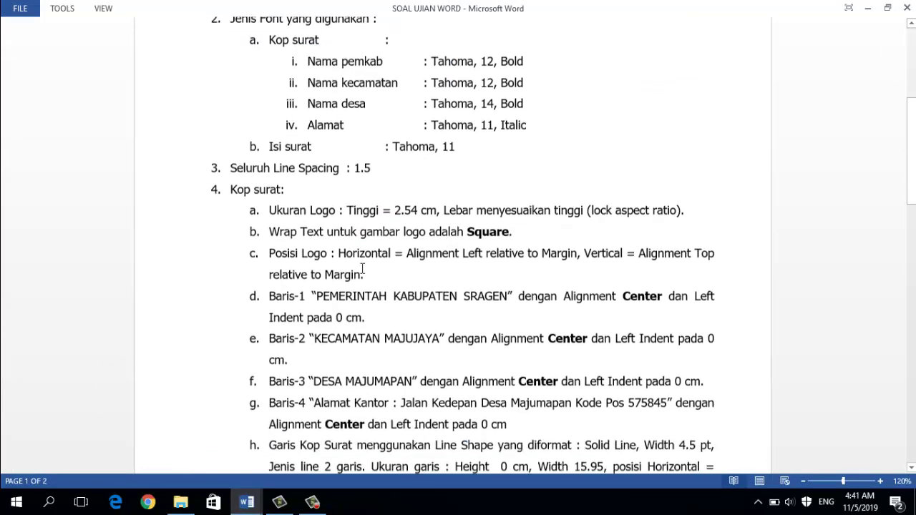
{"action": "scroll", "coordinate": [362, 262], "scroll_direction": "down", "scroll_amount": 1}
{"action": "scroll", "coordinate": [368, 274], "scroll_direction": "down", "scroll_amount": 1}
{"action": "scroll", "coordinate": [333, 289], "scroll_direction": "down", "scroll_amount": 1}
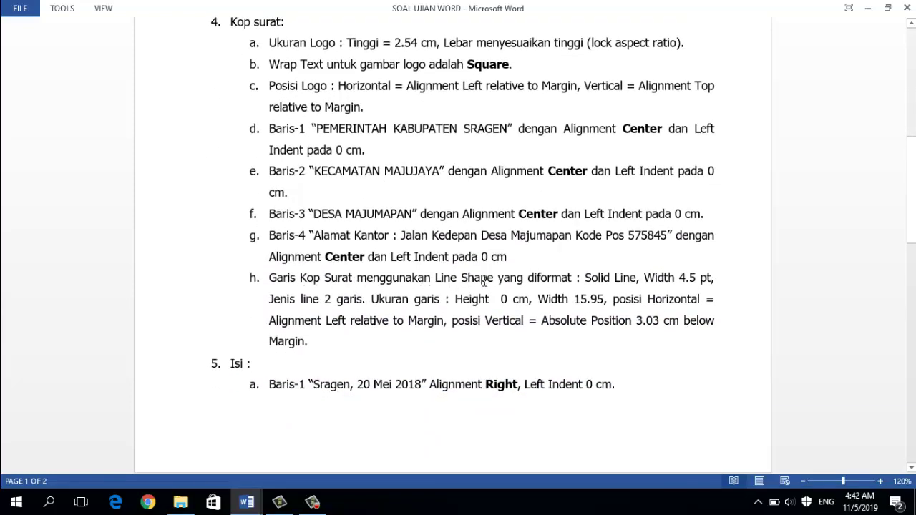
{"action": "scroll", "coordinate": [486, 282], "scroll_direction": "up", "scroll_amount": 2}
{"action": "scroll", "coordinate": [486, 282], "scroll_direction": "up", "scroll_amount": 2}
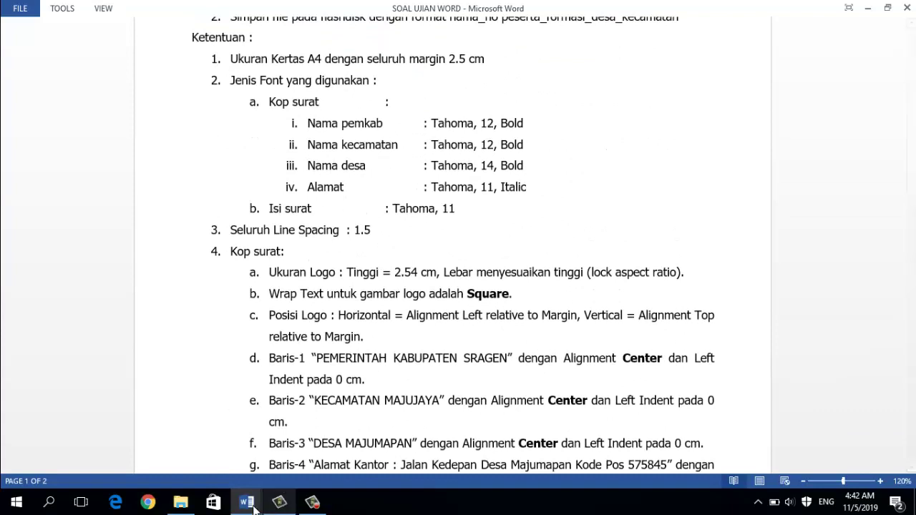
{"action": "mouse_move", "coordinate": [247, 503]}
{"action": "left_click", "coordinate": [322, 463]}
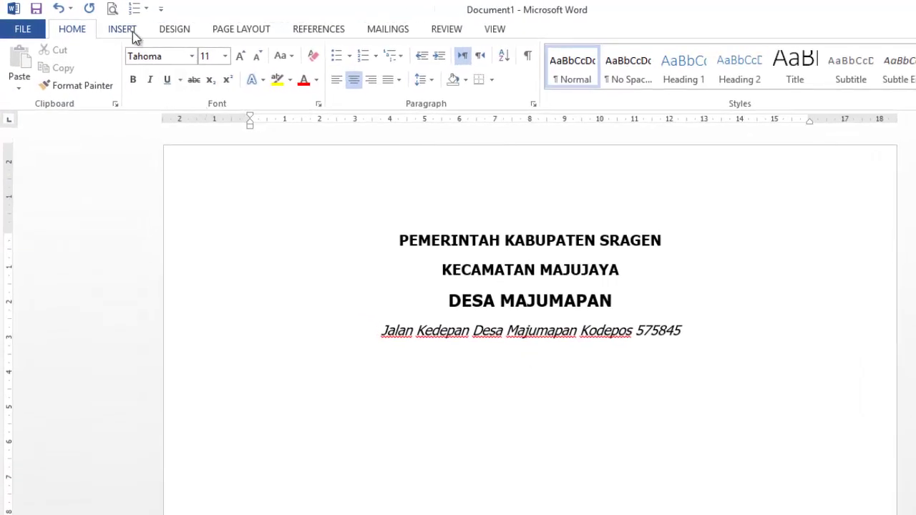
Step: Insert a horizontal line shape below the address and give it a black outline
{"action": "left_click", "coordinate": [131, 31]}
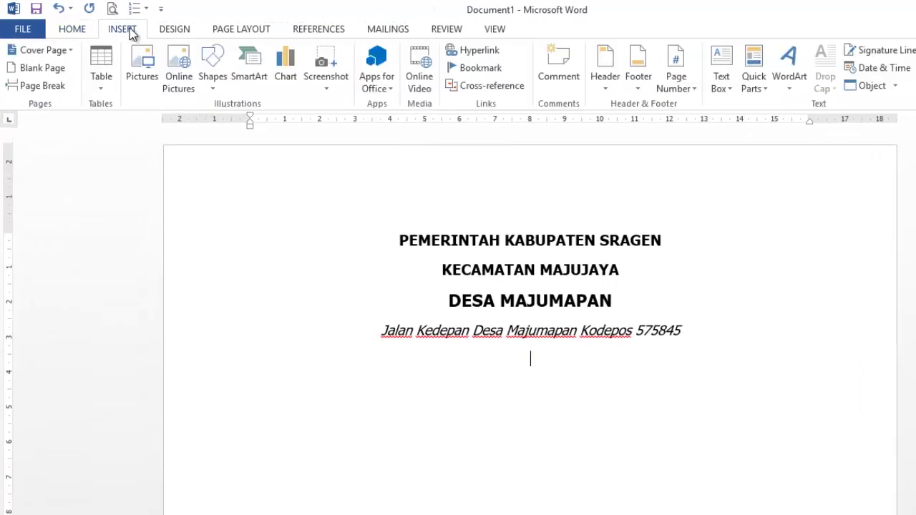
{"action": "left_click", "coordinate": [214, 91]}
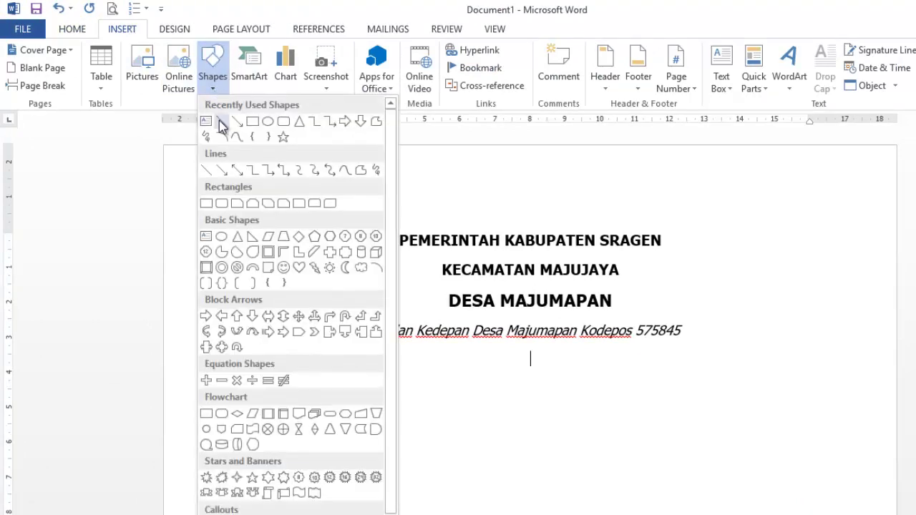
{"action": "left_click", "coordinate": [220, 122]}
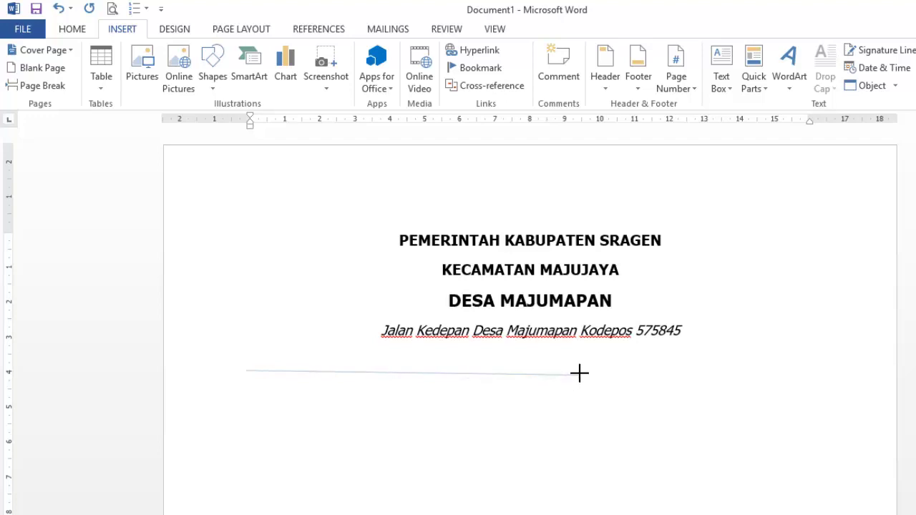
{"action": "left_click_drag", "start_coordinate": [570, 381], "coordinate": [587, 370]}
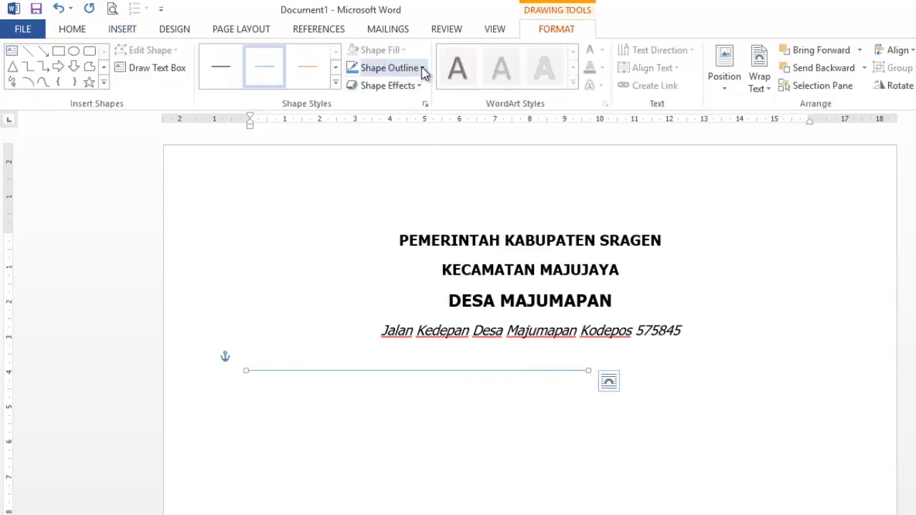
{"action": "left_click", "coordinate": [422, 68]}
{"action": "left_click", "coordinate": [364, 98]}
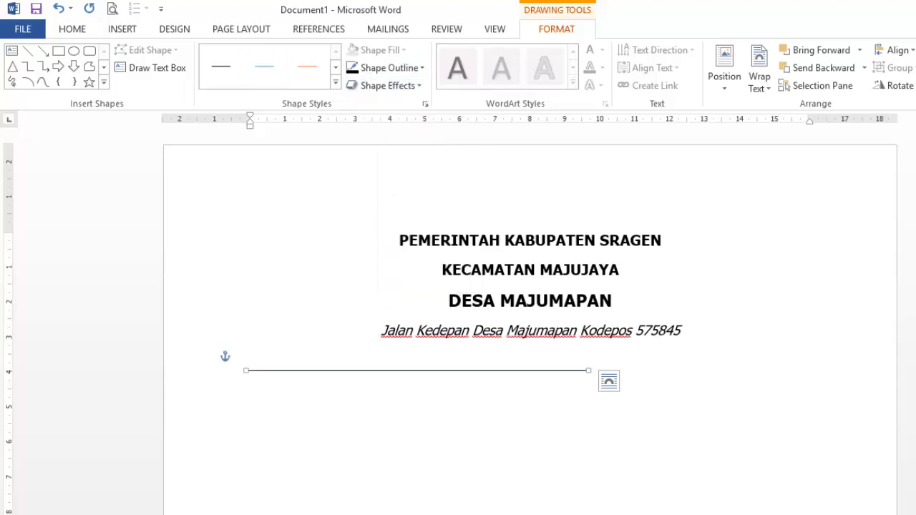
{"action": "left_click", "coordinate": [197, 494]}
{"action": "scroll", "coordinate": [462, 387], "scroll_direction": "down", "scroll_amount": 2}
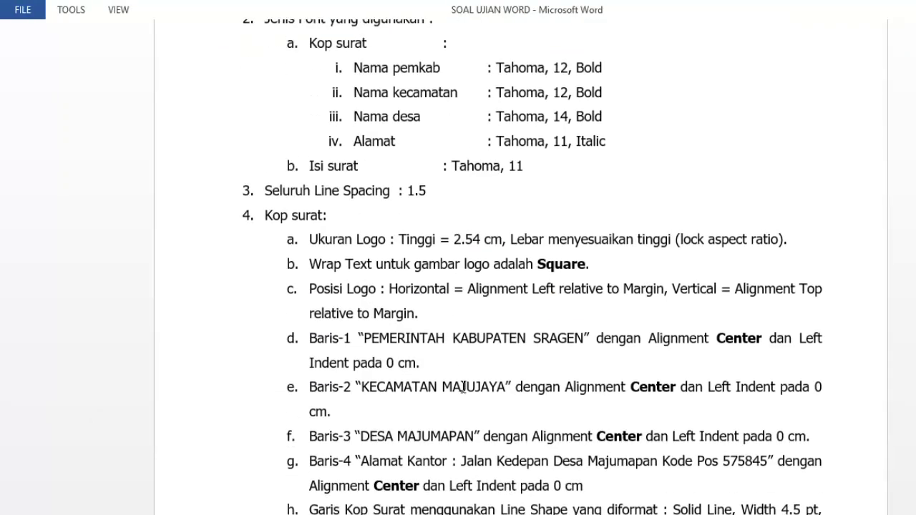
{"action": "scroll", "coordinate": [463, 387], "scroll_direction": "down", "scroll_amount": 1}
{"action": "scroll", "coordinate": [463, 387], "scroll_direction": "down", "scroll_amount": 2}
{"action": "scroll", "coordinate": [465, 387], "scroll_direction": "down", "scroll_amount": 1}
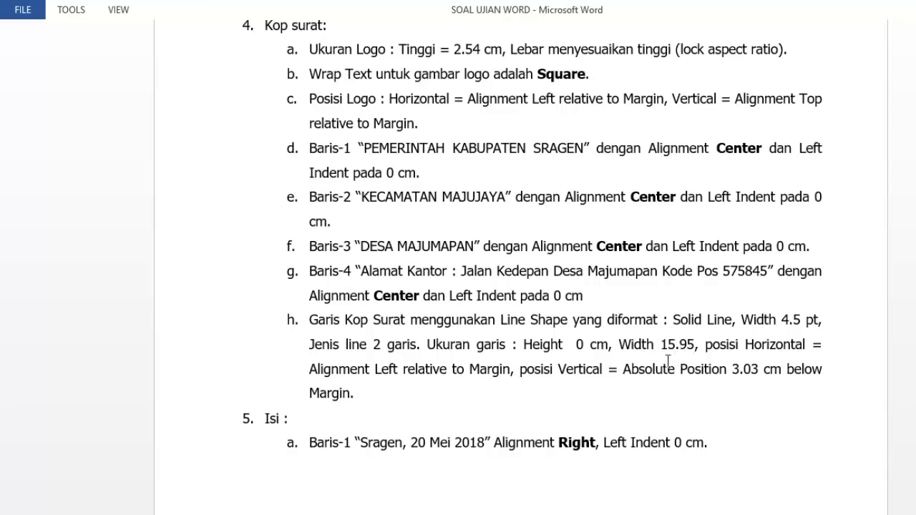
{"action": "left_click", "coordinate": [434, 460]}
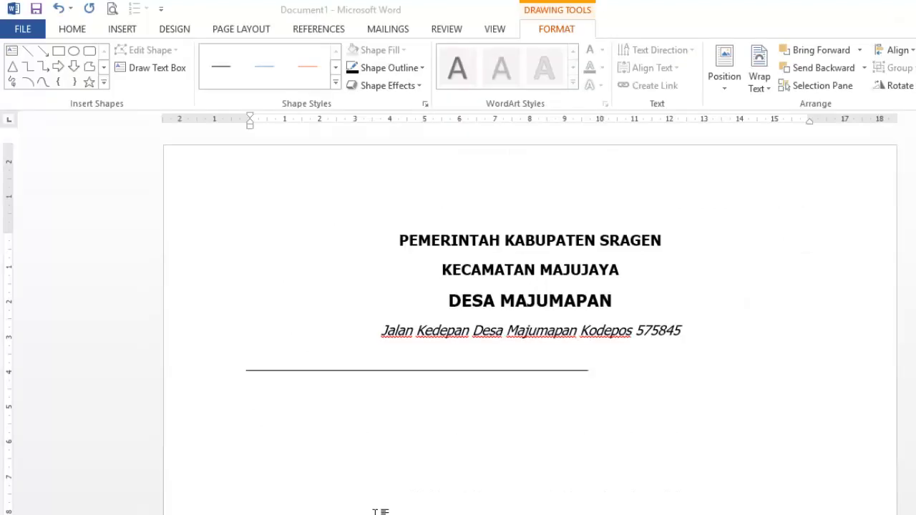
Step: Give the letterhead rule a 4½ pt outline weight and a double compound line type
{"action": "left_click", "coordinate": [447, 369]}
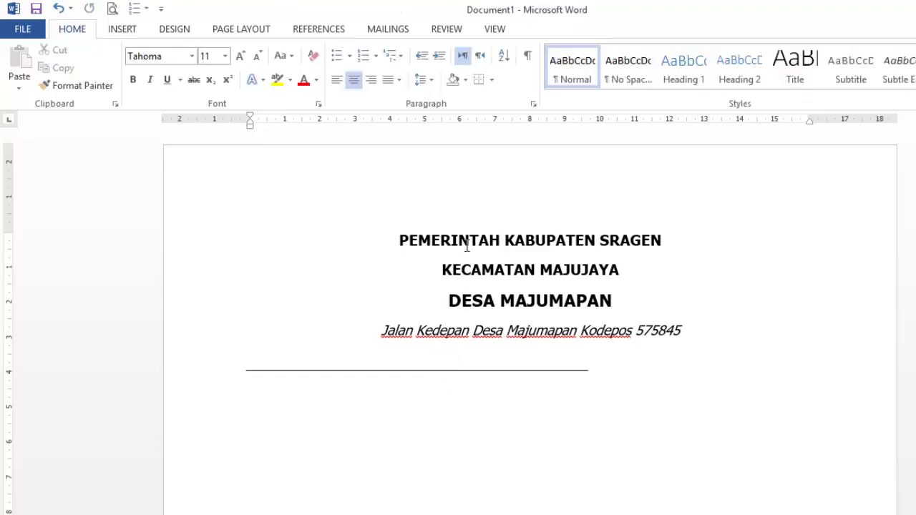
{"action": "left_click", "coordinate": [528, 371]}
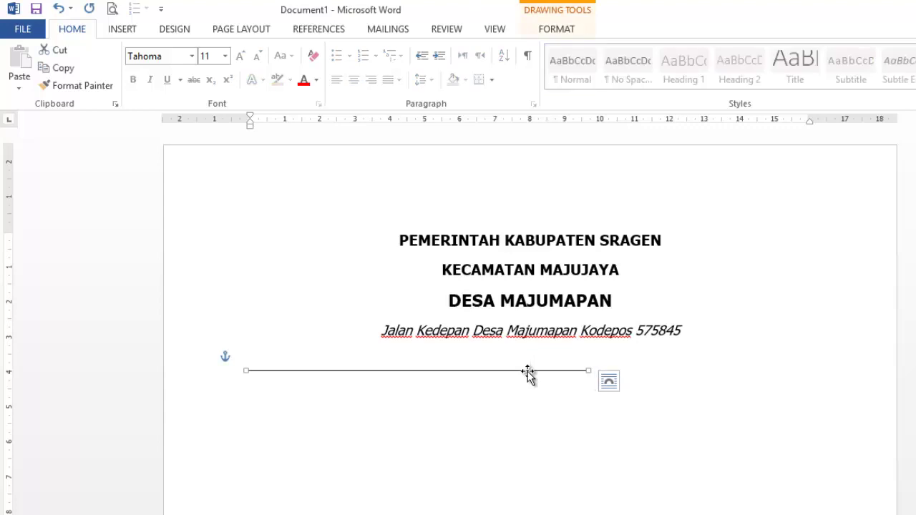
{"action": "left_click", "coordinate": [565, 33]}
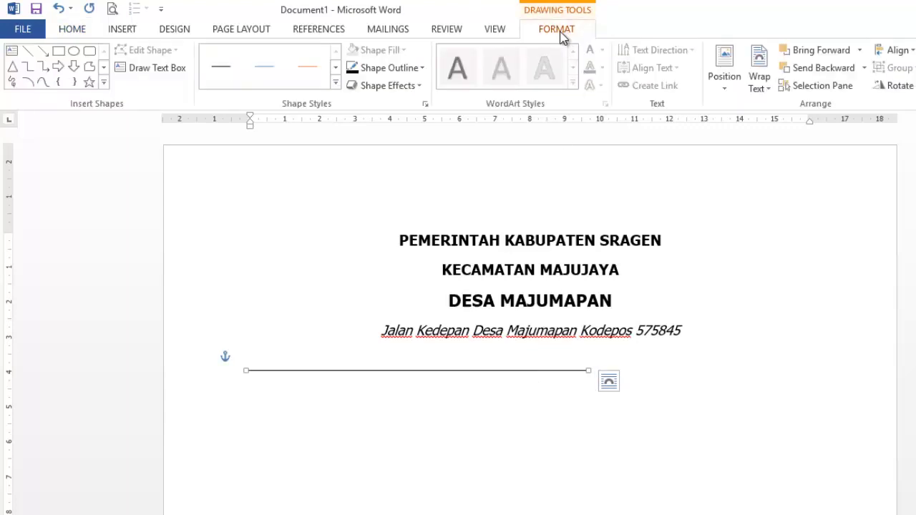
{"action": "left_click", "coordinate": [421, 70]}
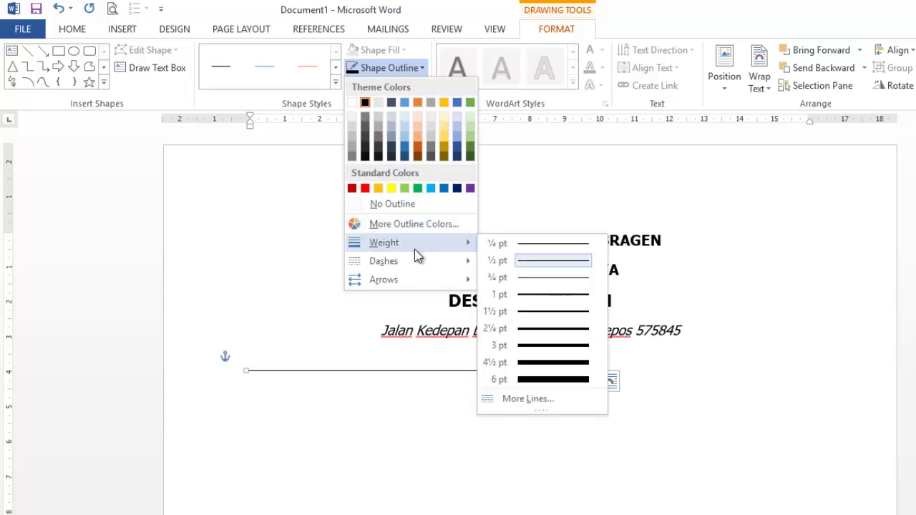
{"action": "mouse_move", "coordinate": [385, 242]}
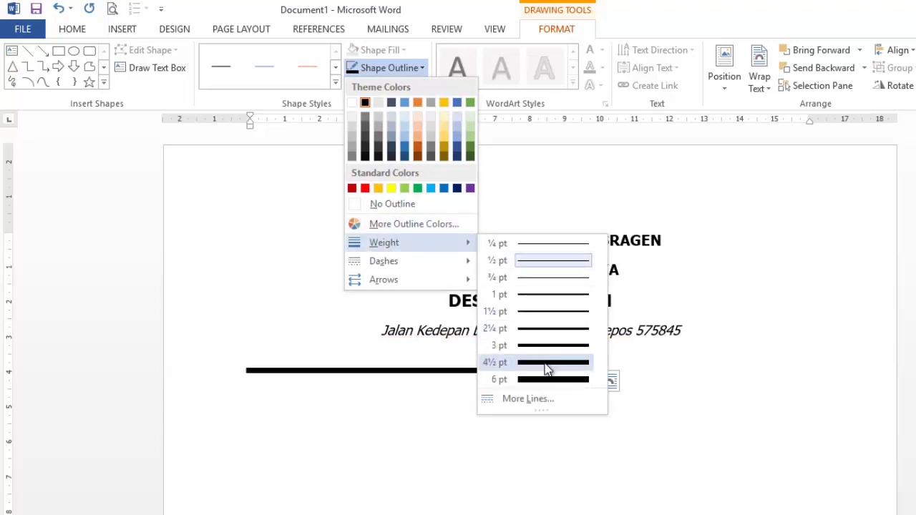
{"action": "left_click", "coordinate": [544, 362]}
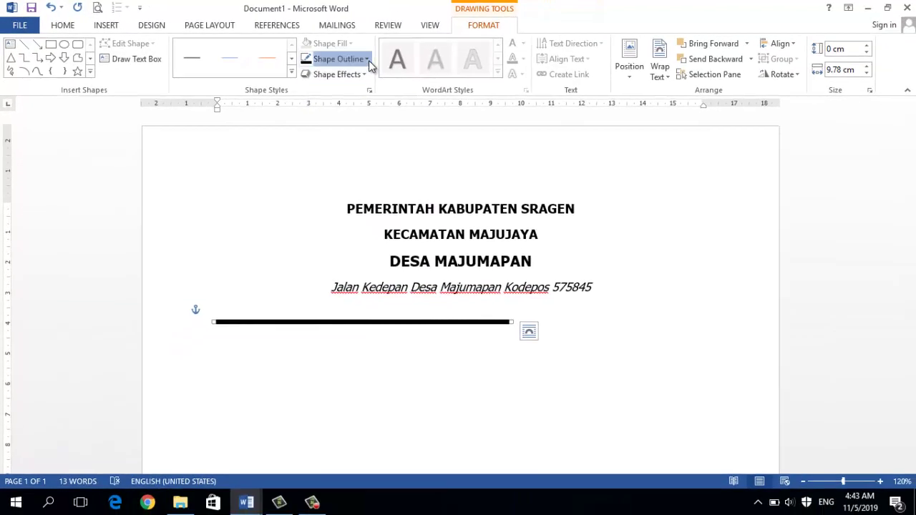
{"action": "left_click", "coordinate": [368, 60]}
{"action": "mouse_move", "coordinate": [334, 211]}
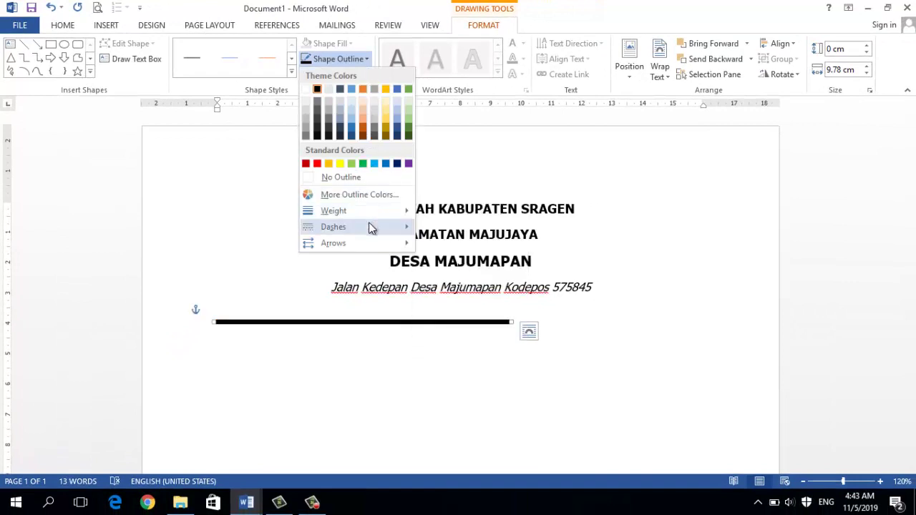
{"action": "mouse_move", "coordinate": [334, 226]}
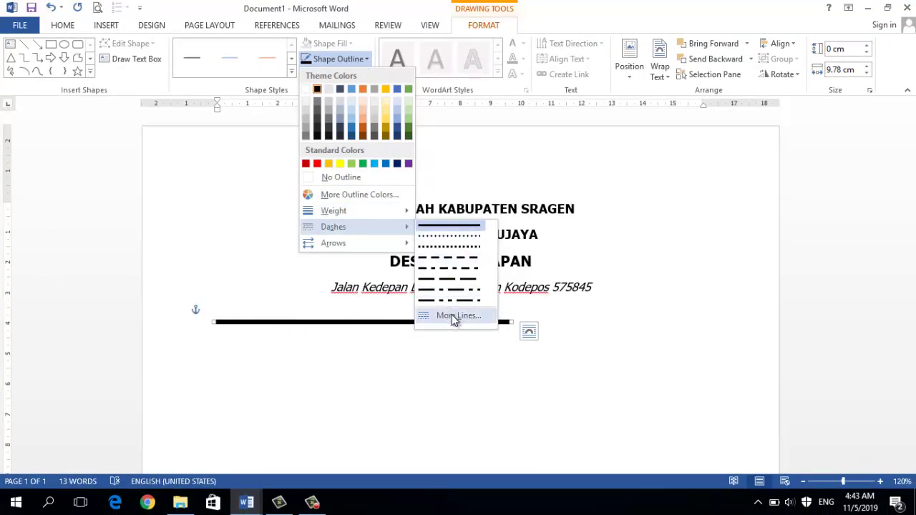
{"action": "left_click", "coordinate": [455, 315]}
{"action": "scroll", "coordinate": [823, 293], "scroll_direction": "down", "scroll_amount": 1}
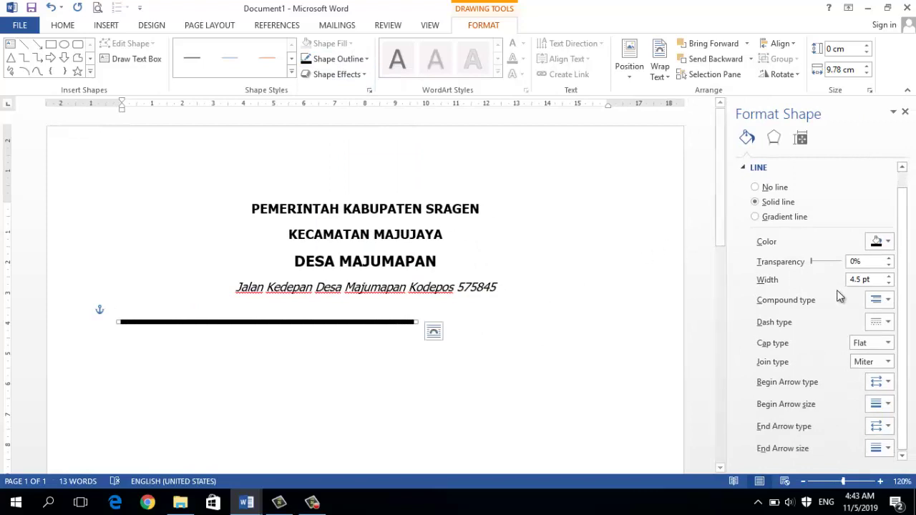
{"action": "left_click", "coordinate": [889, 302]}
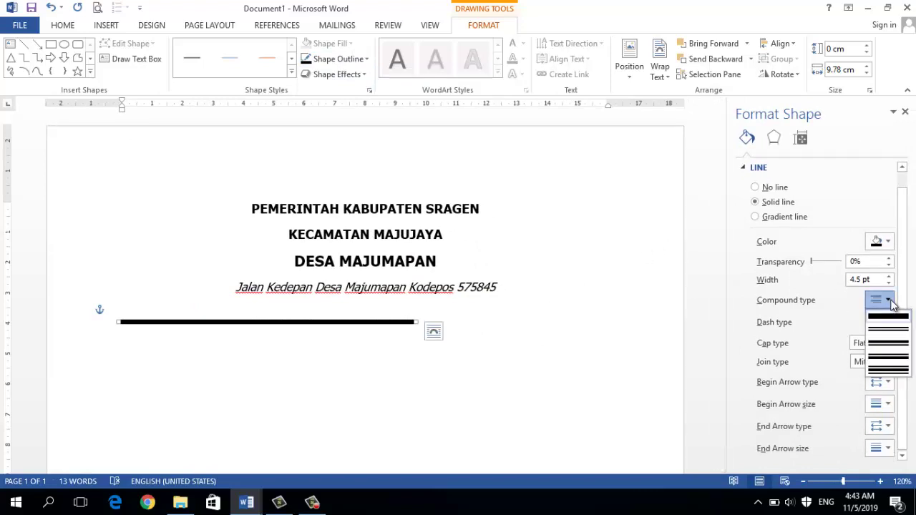
{"action": "left_click", "coordinate": [893, 345]}
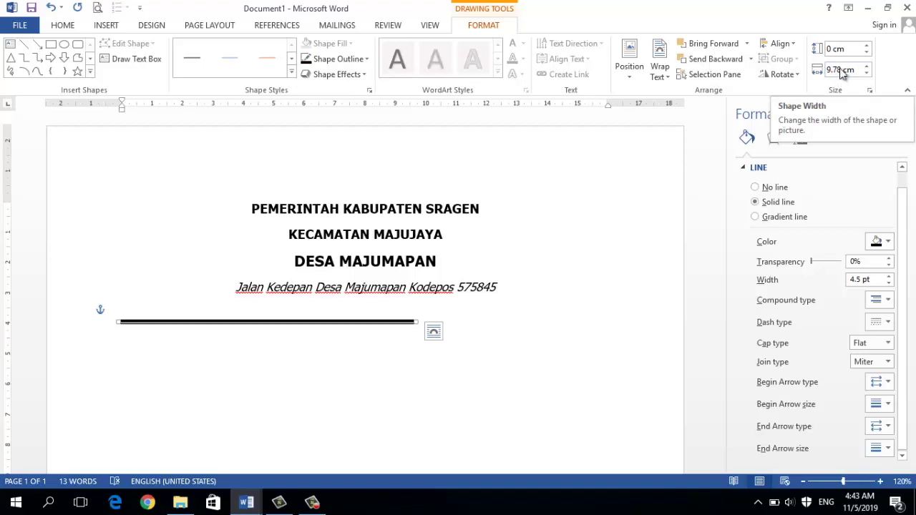
Step: Set the rule's shape width to 15.95 cm and compare it with the exam instructions
{"action": "left_click", "coordinate": [842, 68]}
{"action": "type", "text": "15.95"}
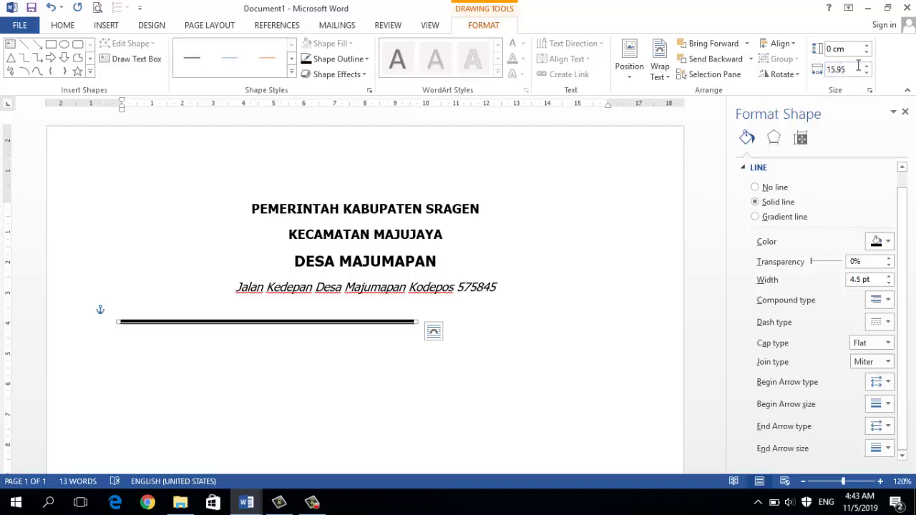
{"action": "left_click", "coordinate": [561, 242]}
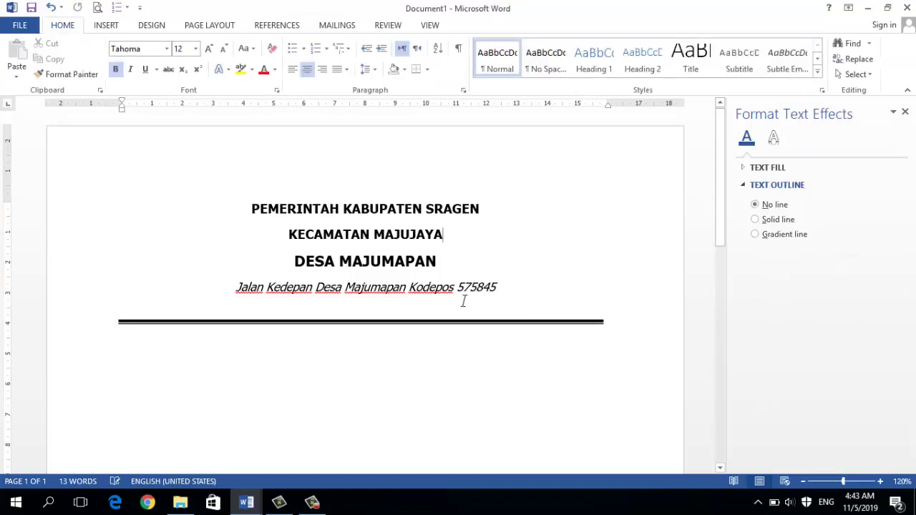
{"action": "left_click", "coordinate": [464, 323]}
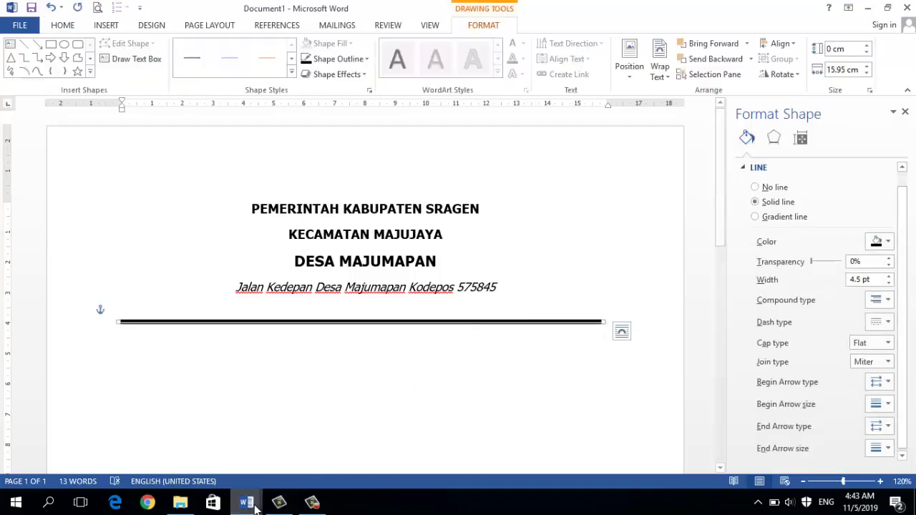
{"action": "mouse_move", "coordinate": [246, 504]}
{"action": "left_click", "coordinate": [176, 448]}
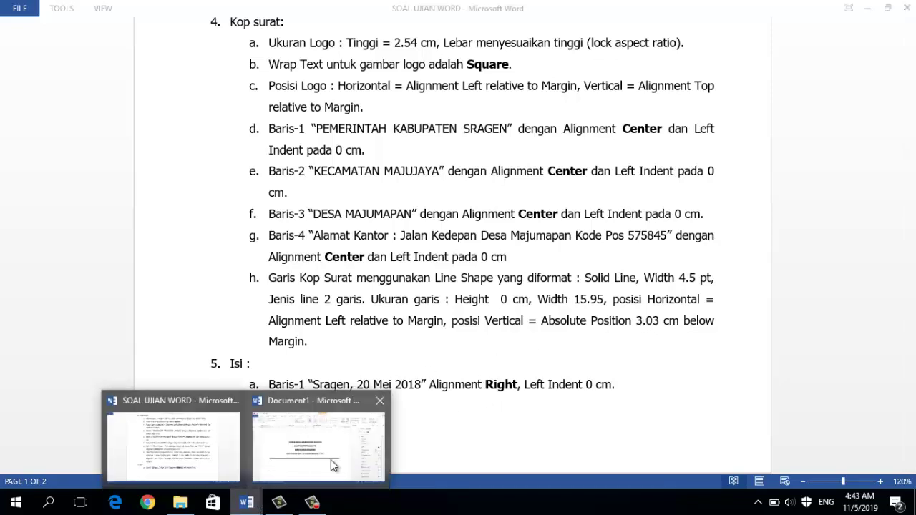
{"action": "left_click", "coordinate": [333, 464]}
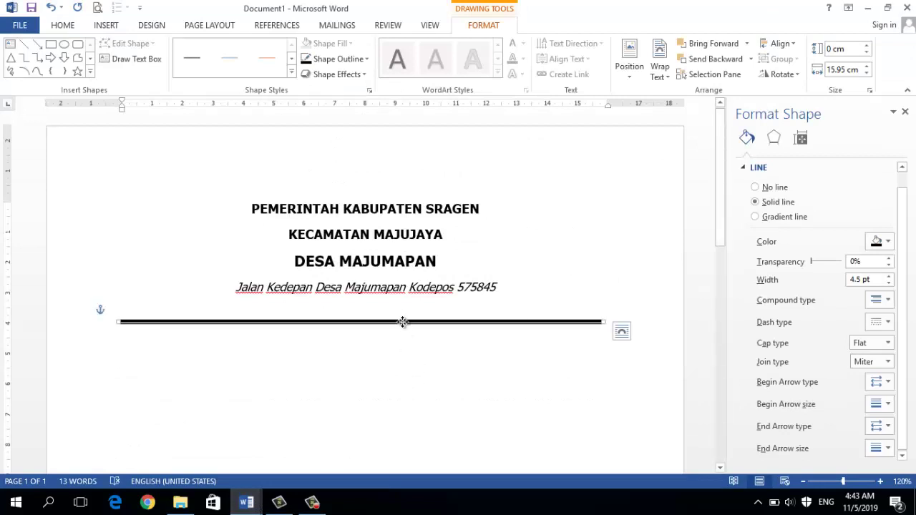
Step: Position the rule left-aligned relative to the margin and 3.03 cm below the margin
{"action": "right_click", "coordinate": [403, 322]}
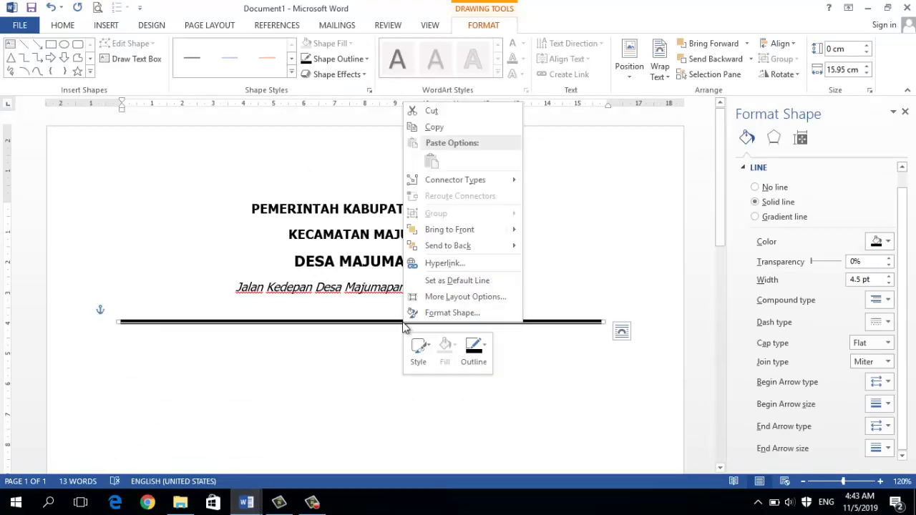
{"action": "left_click", "coordinate": [444, 297]}
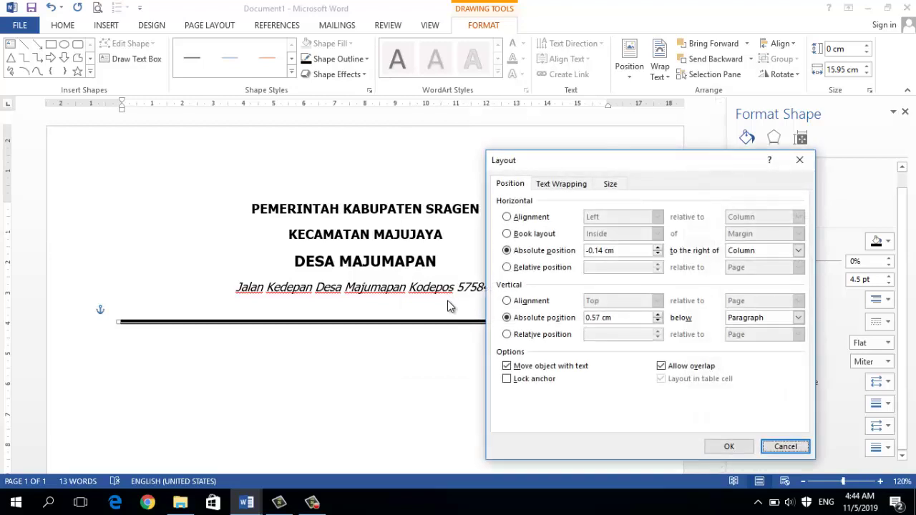
{"action": "left_click", "coordinate": [518, 186]}
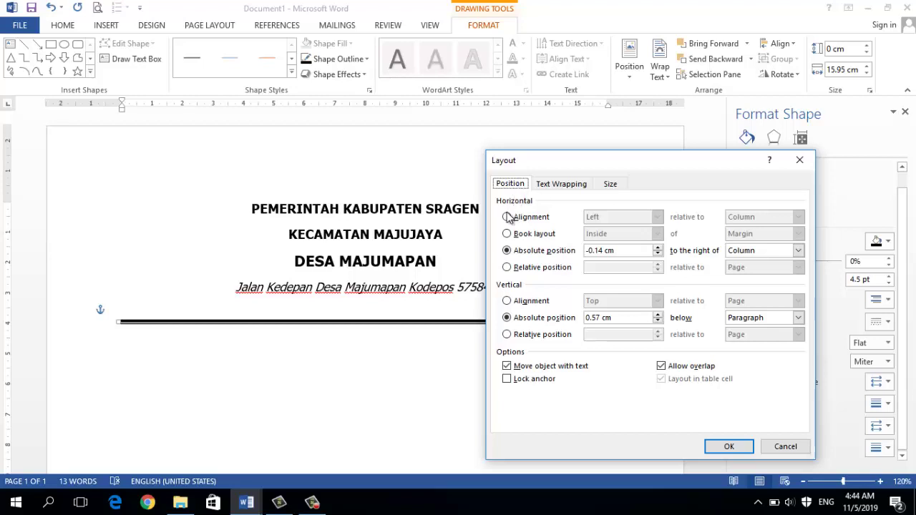
{"action": "left_click", "coordinate": [507, 217]}
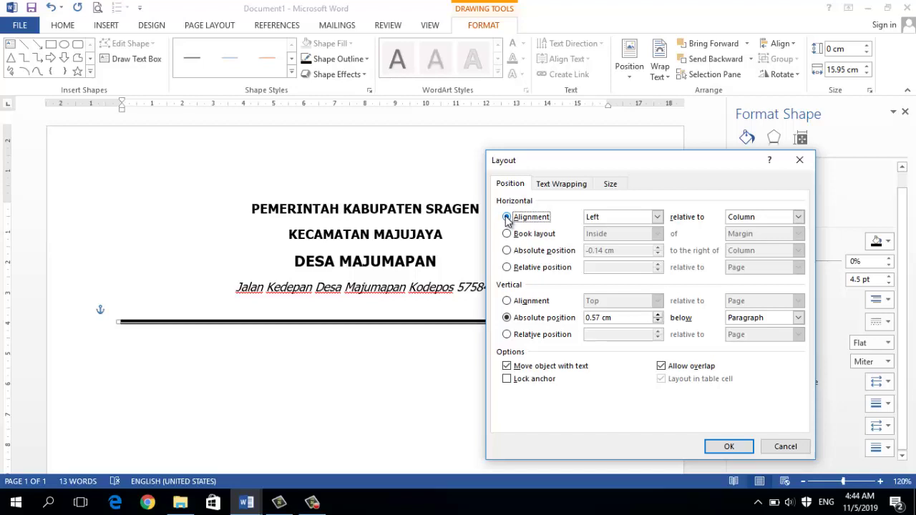
{"action": "left_click", "coordinate": [798, 217]}
{"action": "left_click", "coordinate": [759, 228]}
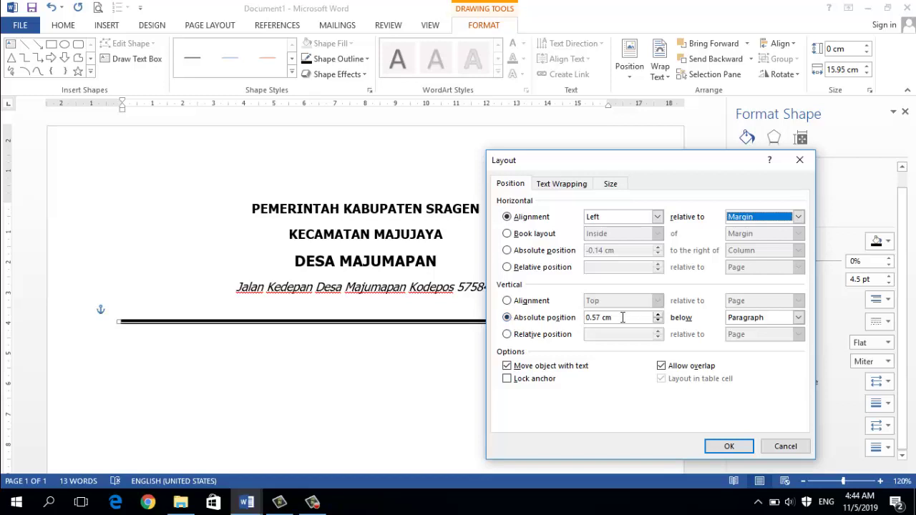
{"action": "left_click_drag", "start_coordinate": [622, 317], "coordinate": [584, 318]}
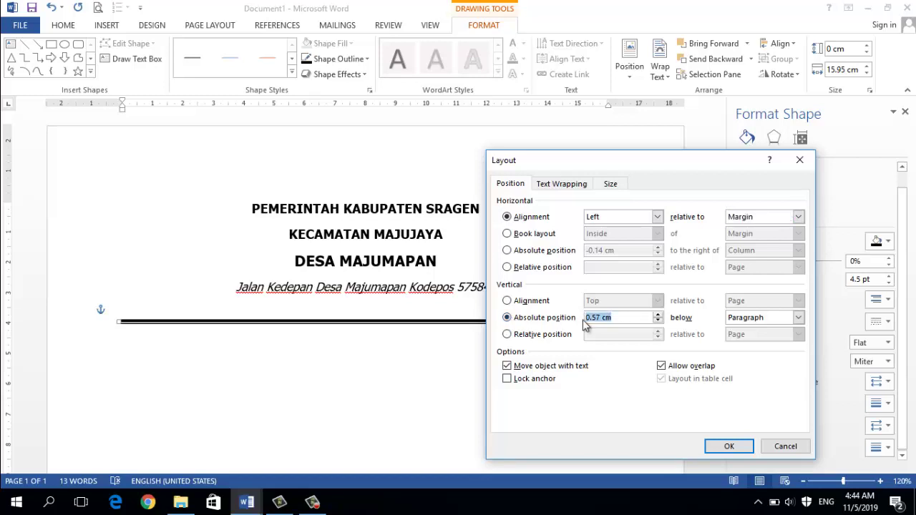
{"action": "type", "text": "3.03"}
{"action": "left_click", "coordinate": [797, 320]}
{"action": "left_click", "coordinate": [768, 330]}
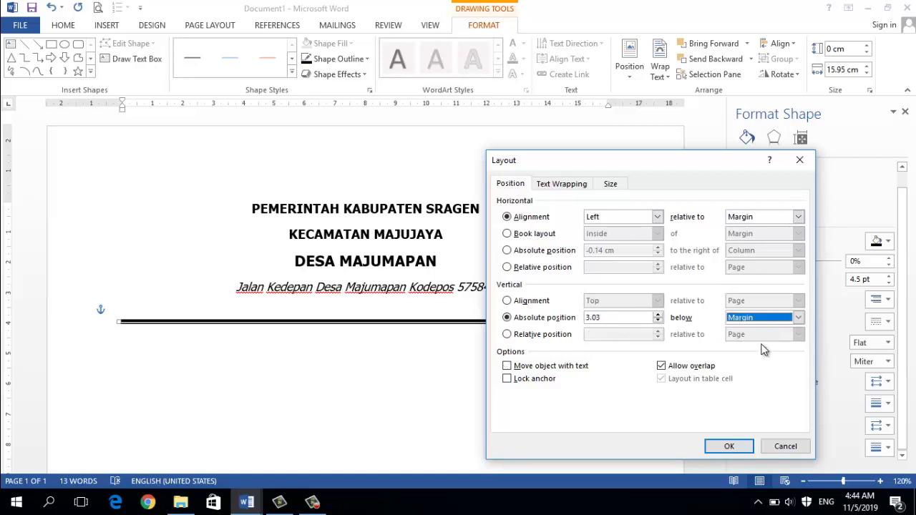
{"action": "left_click", "coordinate": [729, 447]}
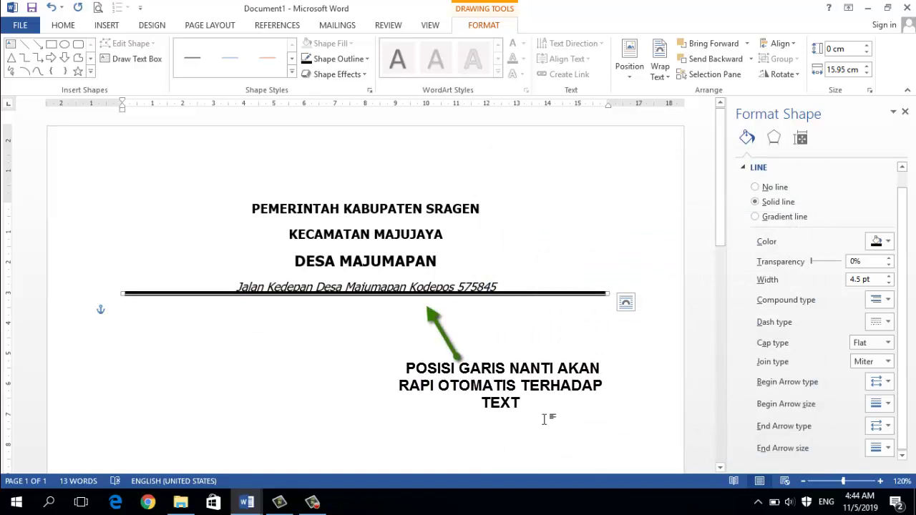
Step: Insert the 'sragen grey' logo picture on the empty line below the letterhead rule
{"action": "left_click", "coordinate": [409, 332]}
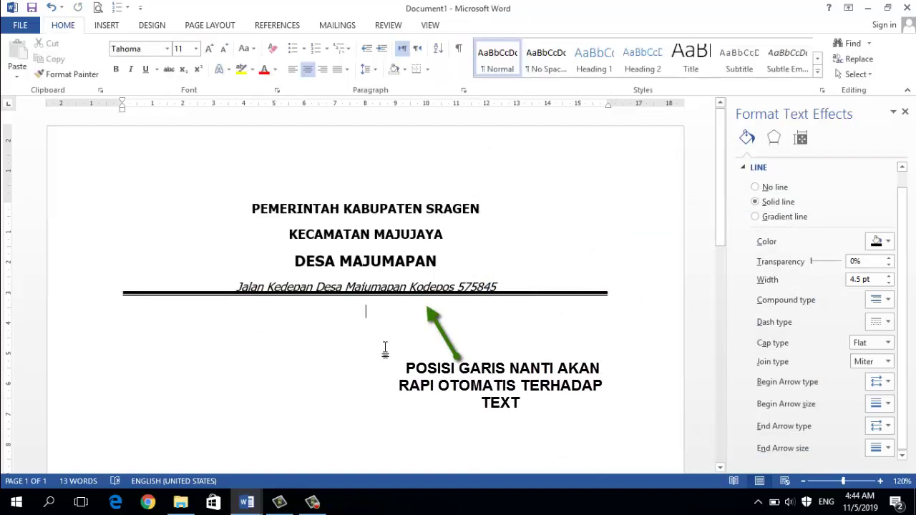
{"action": "left_click", "coordinate": [104, 28]}
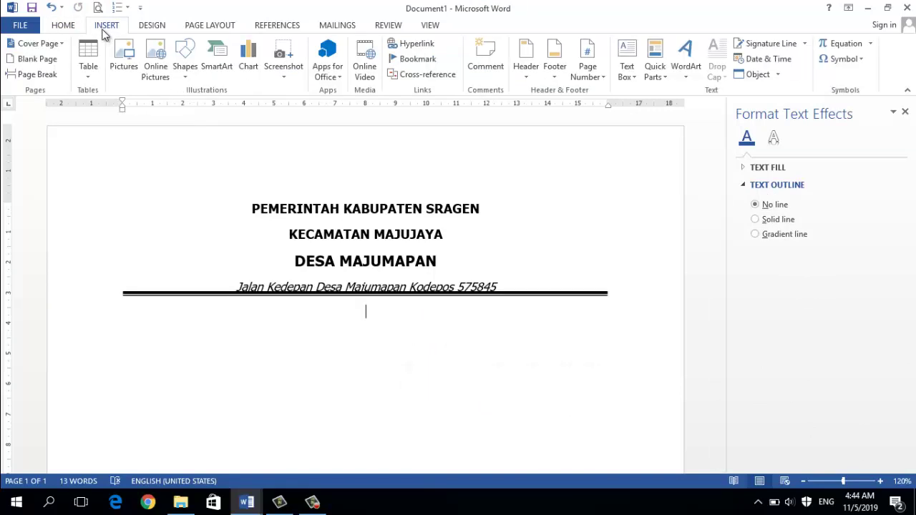
{"action": "left_click", "coordinate": [123, 61]}
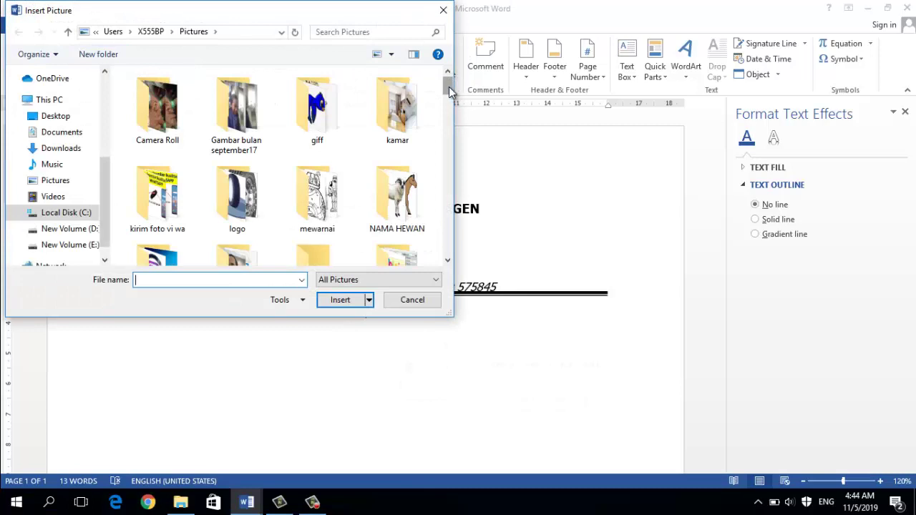
{"action": "left_click_drag", "start_coordinate": [448, 87], "coordinate": [459, 146]}
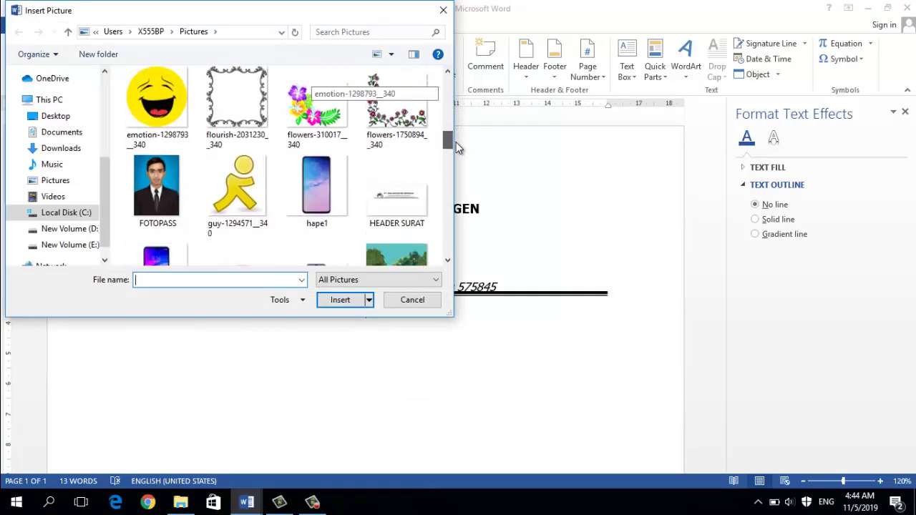
{"action": "left_click_drag", "start_coordinate": [458, 146], "coordinate": [456, 226]}
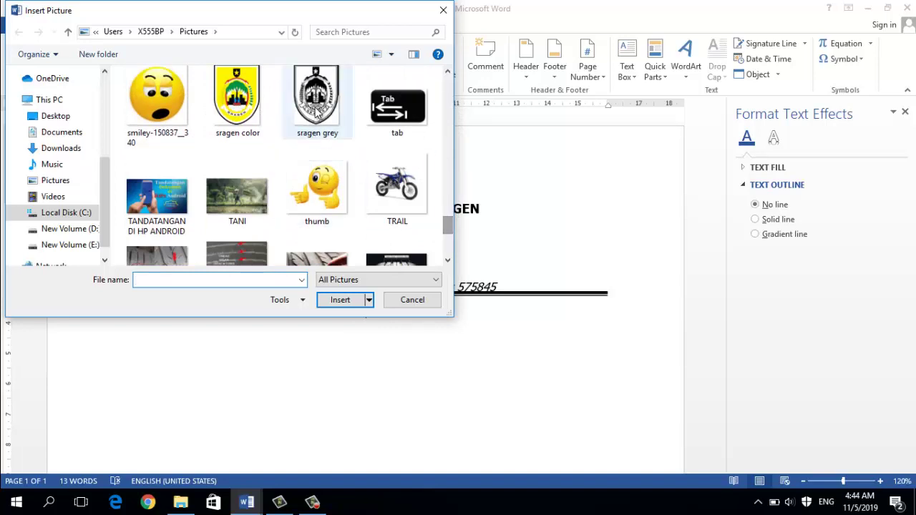
{"action": "left_click", "coordinate": [317, 115]}
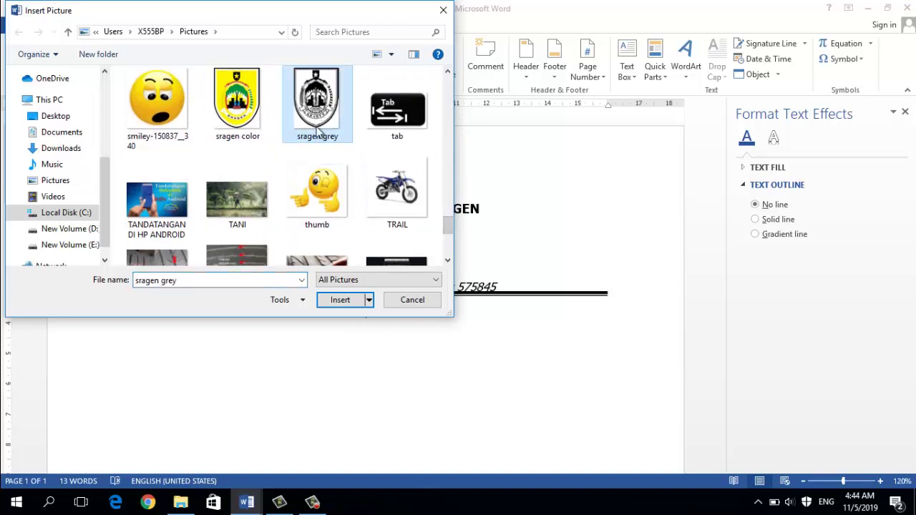
{"action": "left_click", "coordinate": [339, 301]}
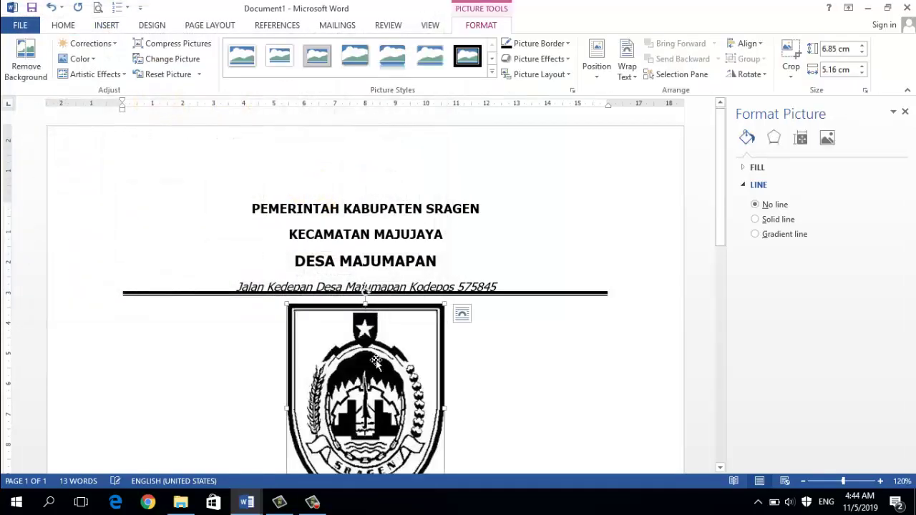
Step: Check the logo requirements in the SOAL UJIAN WORD exam brief
{"action": "left_click", "coordinate": [247, 503]}
{"action": "left_click", "coordinate": [171, 455]}
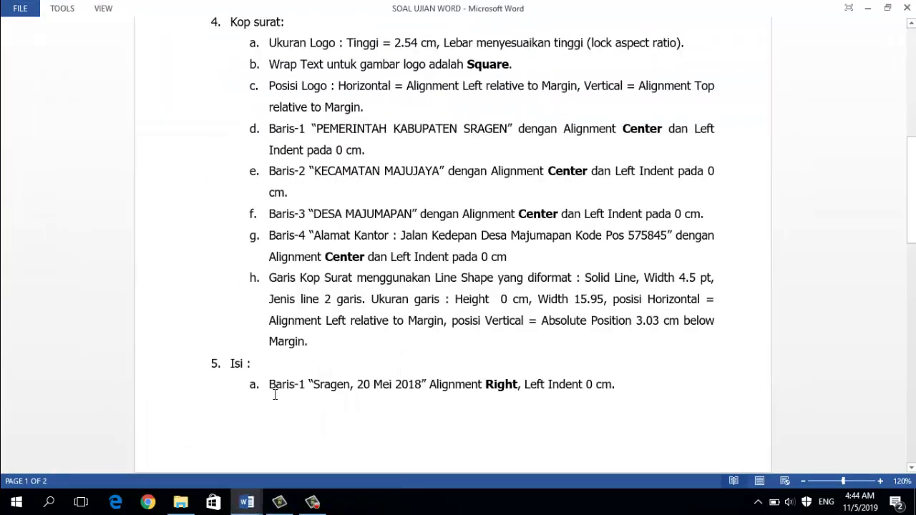
{"action": "scroll", "coordinate": [329, 283], "scroll_direction": "up", "scroll_amount": 3}
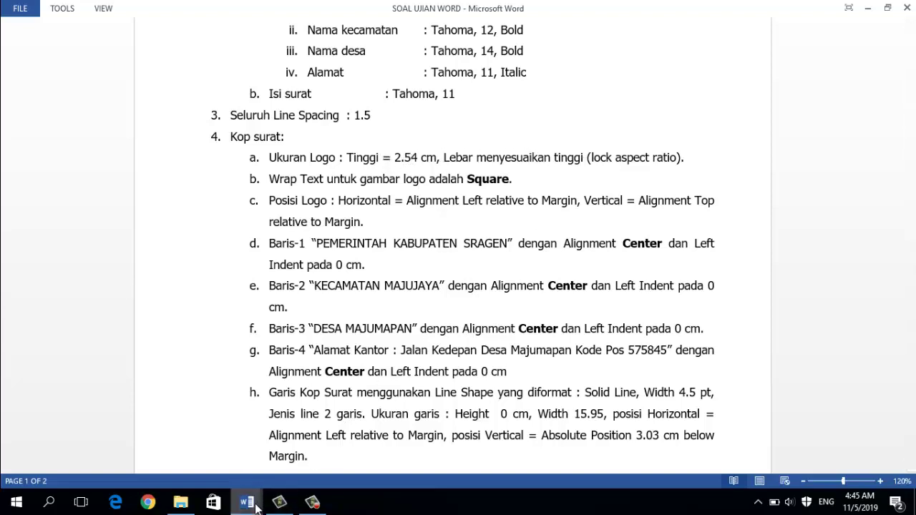
Step: Give the logo Square text wrapping and a 2.54 cm height, then recheck the exam brief
{"action": "left_click", "coordinate": [312, 466]}
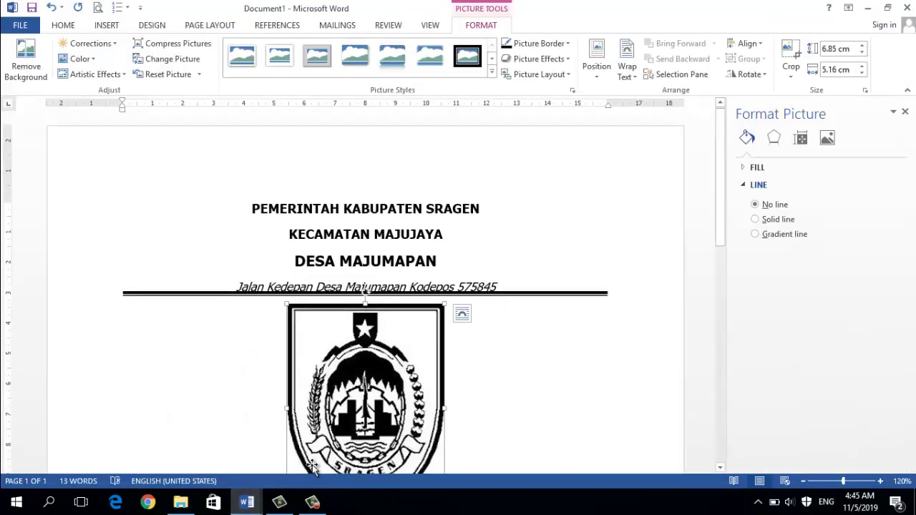
{"action": "right_click", "coordinate": [373, 389]}
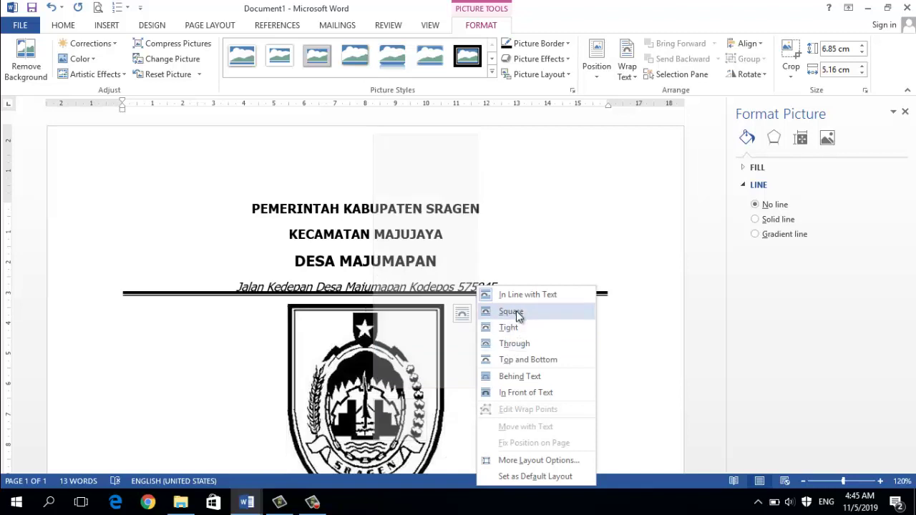
{"action": "left_click", "coordinate": [511, 311]}
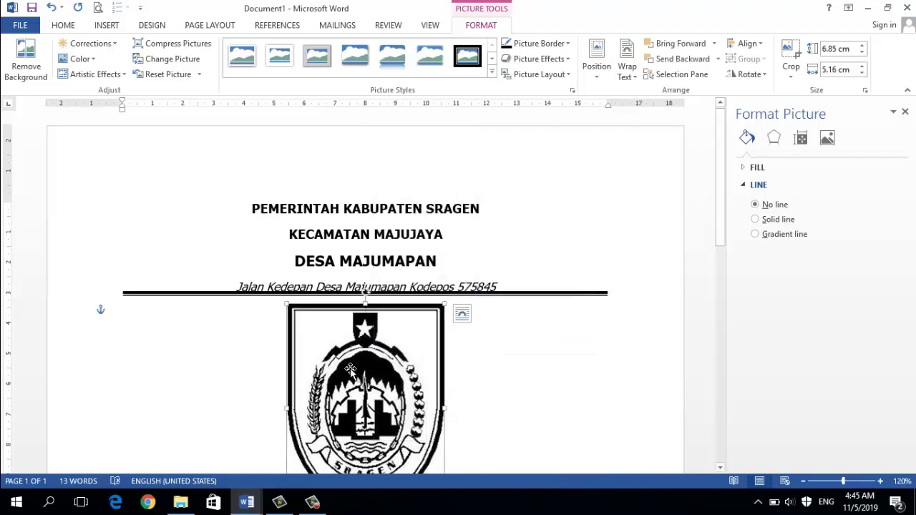
{"action": "left_click", "coordinate": [835, 47]}
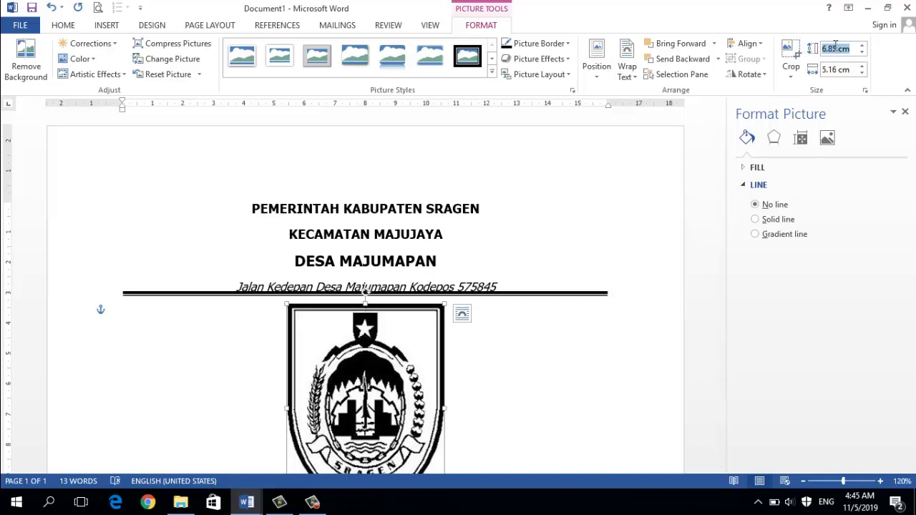
{"action": "type", "text": "2"}
{"action": "type", "text": "4"}
{"action": "left_click", "coordinate": [650, 168]}
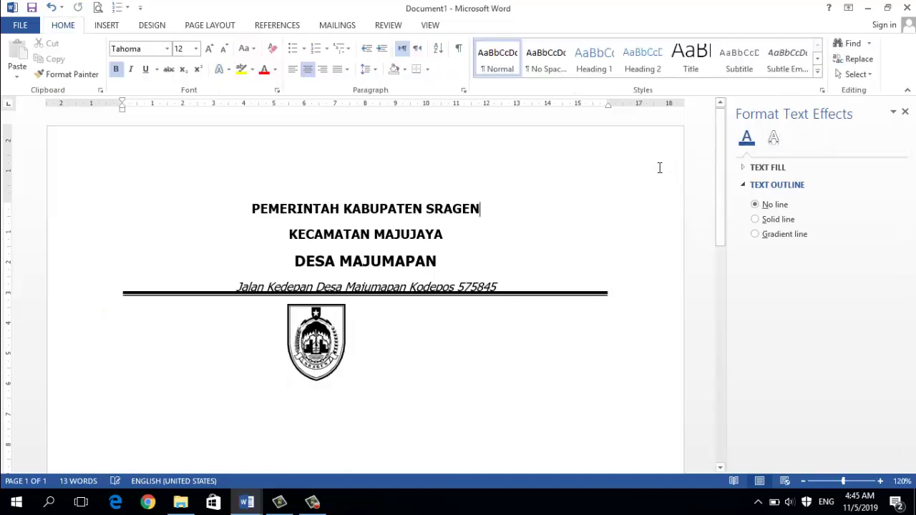
{"action": "left_click", "coordinate": [314, 348]}
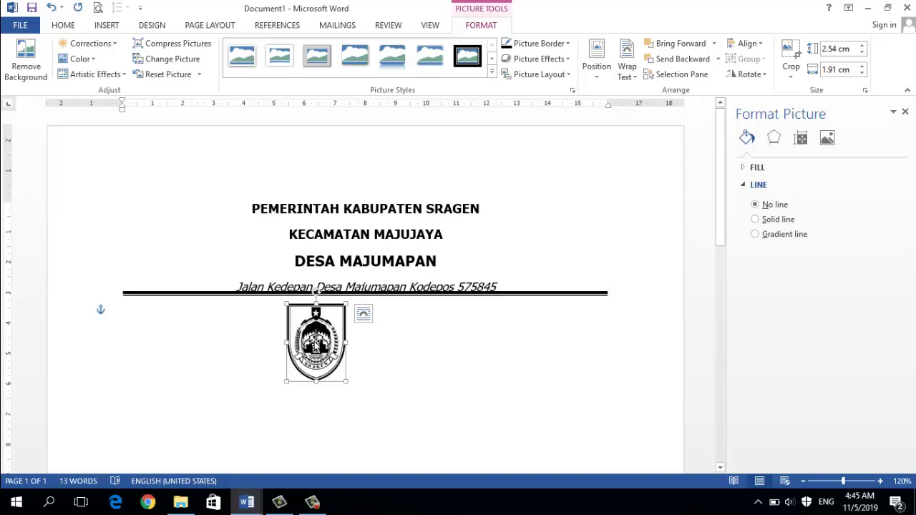
{"action": "left_click", "coordinate": [246, 503]}
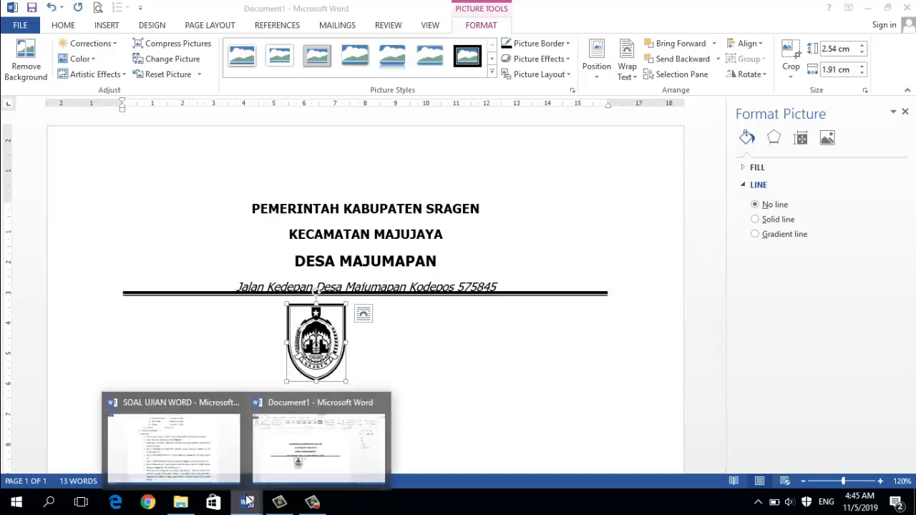
{"action": "left_click", "coordinate": [219, 467]}
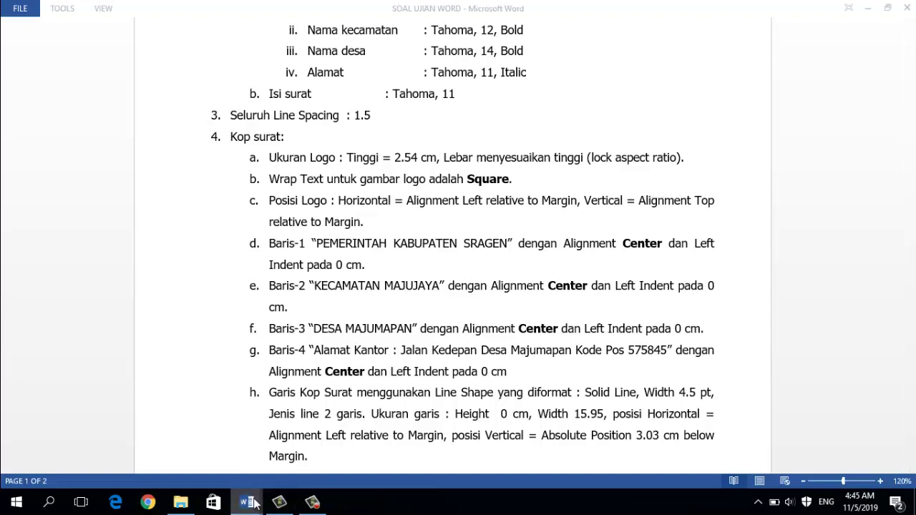
Step: Align the logo horizontally Left and vertically Top, both relative to Margin
{"action": "left_click", "coordinate": [329, 435]}
{"action": "right_click", "coordinate": [316, 350]}
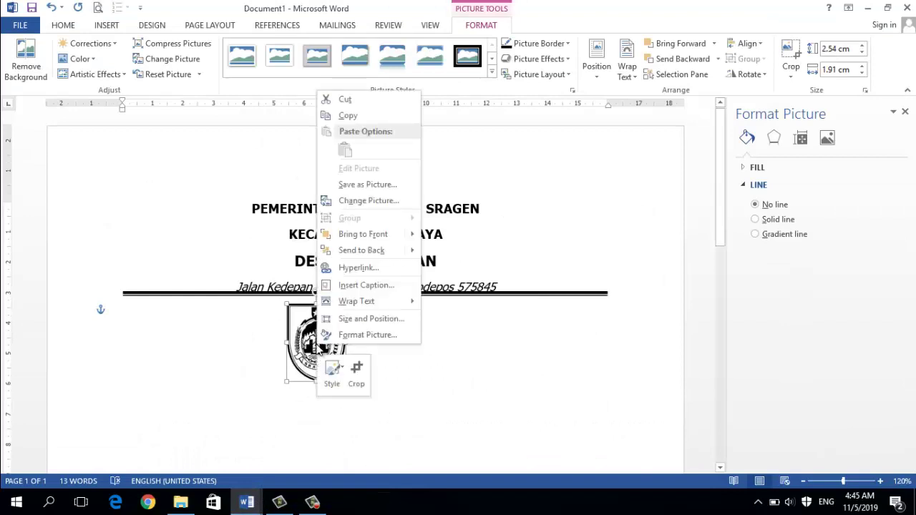
{"action": "left_click", "coordinate": [353, 323]}
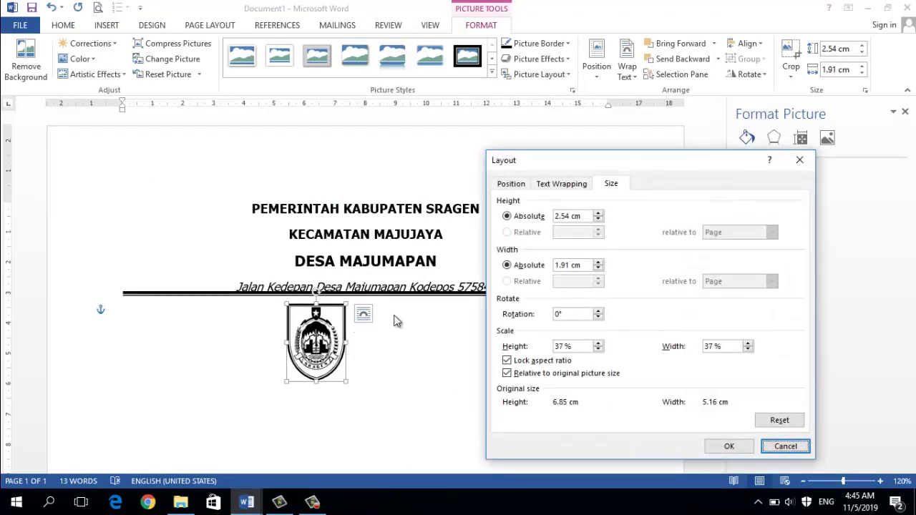
{"action": "left_click", "coordinate": [511, 184]}
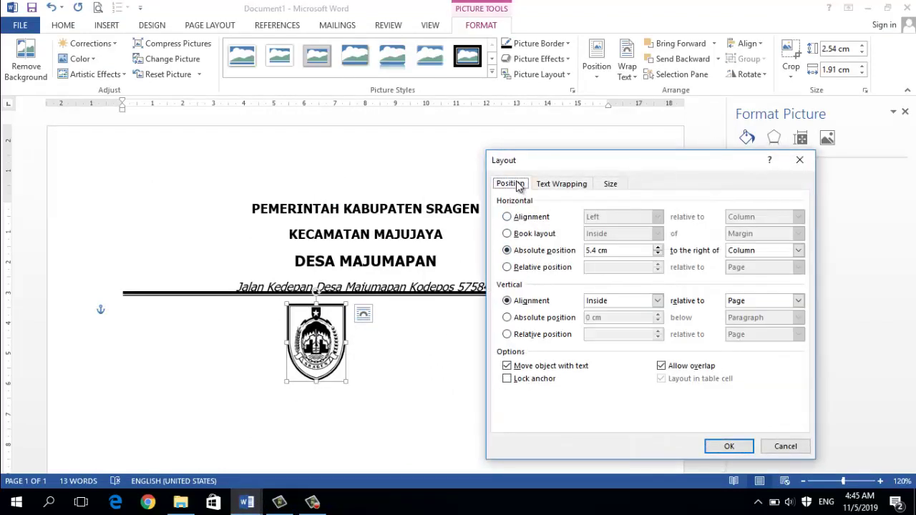
{"action": "left_click", "coordinate": [506, 217]}
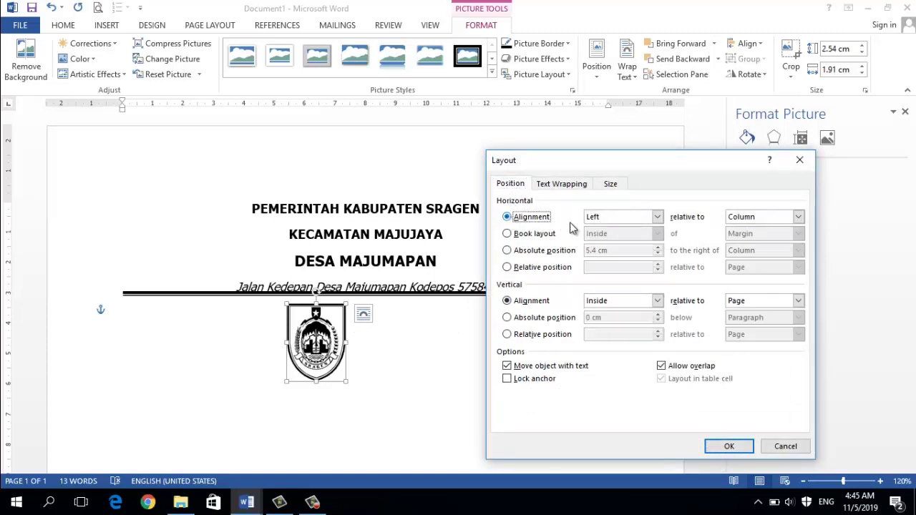
{"action": "left_click", "coordinate": [798, 217]}
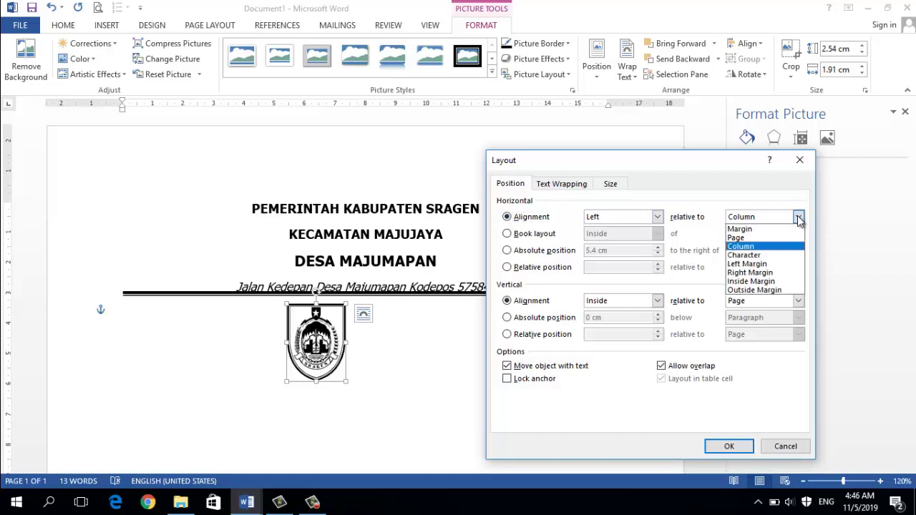
{"action": "left_click", "coordinate": [768, 229]}
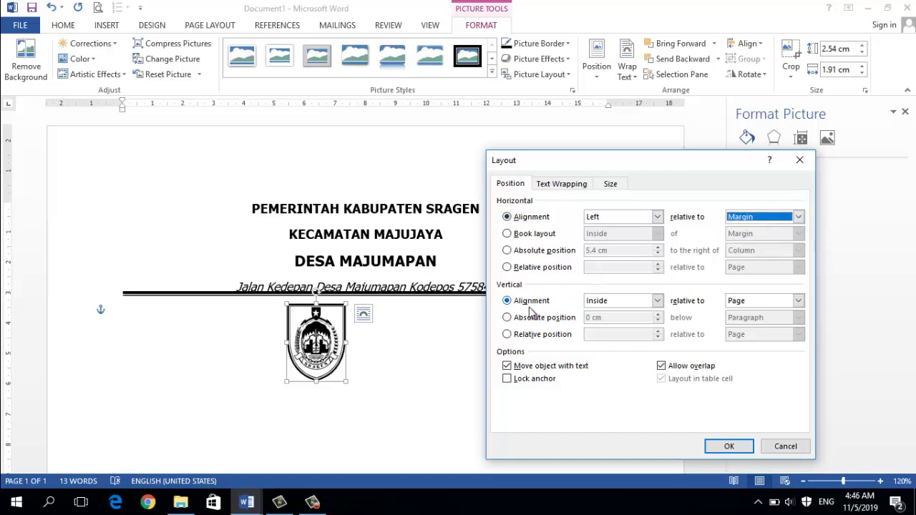
{"action": "left_click", "coordinate": [657, 300]}
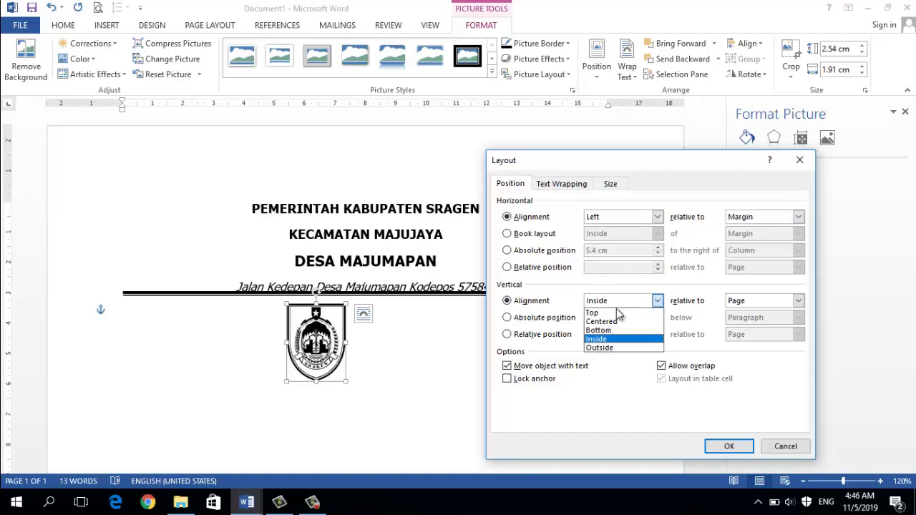
{"action": "left_click", "coordinate": [602, 315]}
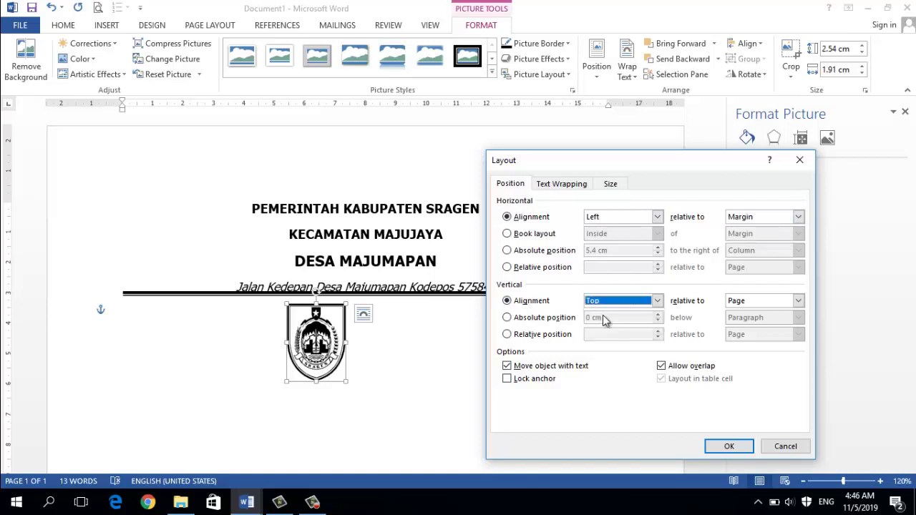
{"action": "left_click", "coordinate": [798, 300]}
{"action": "left_click", "coordinate": [759, 315]}
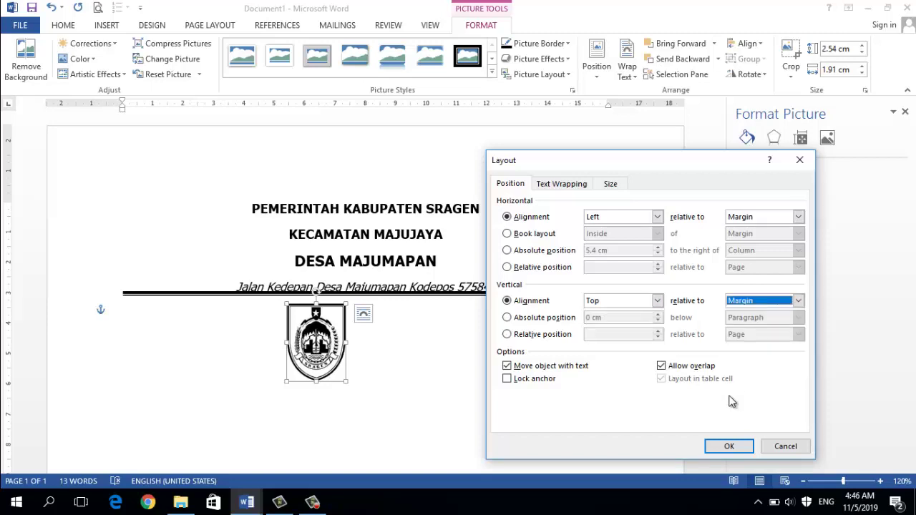
{"action": "left_click", "coordinate": [729, 446]}
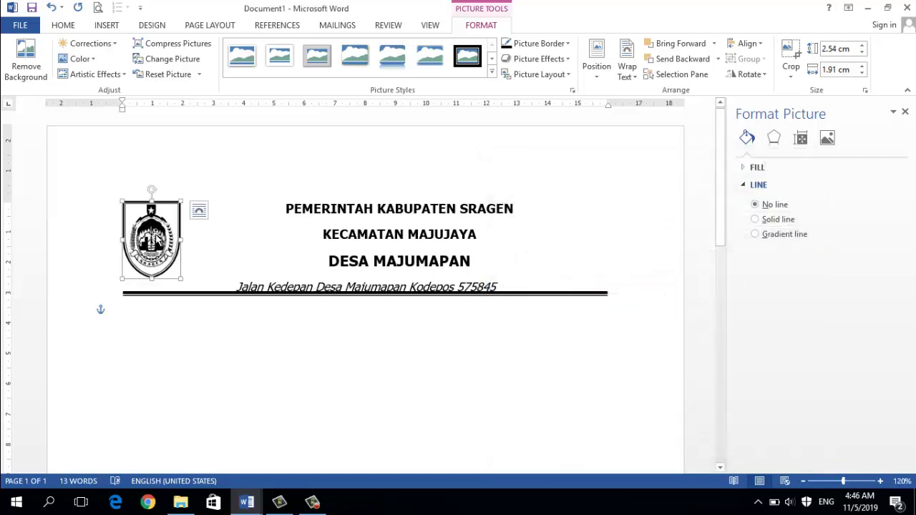
Step: Set the four letterhead lines to 1.5 line spacing and remove space after paragraph
{"action": "left_click", "coordinate": [508, 287]}
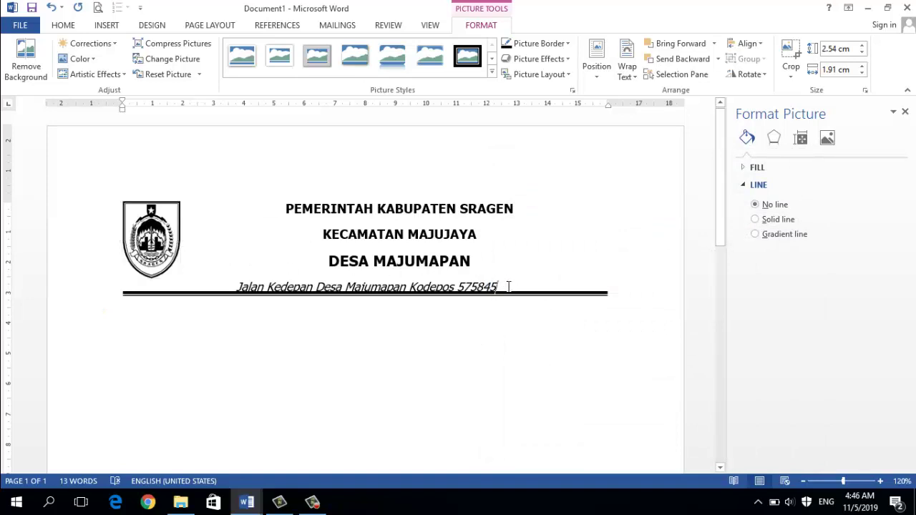
{"action": "left_click_drag", "start_coordinate": [503, 287], "coordinate": [293, 207]}
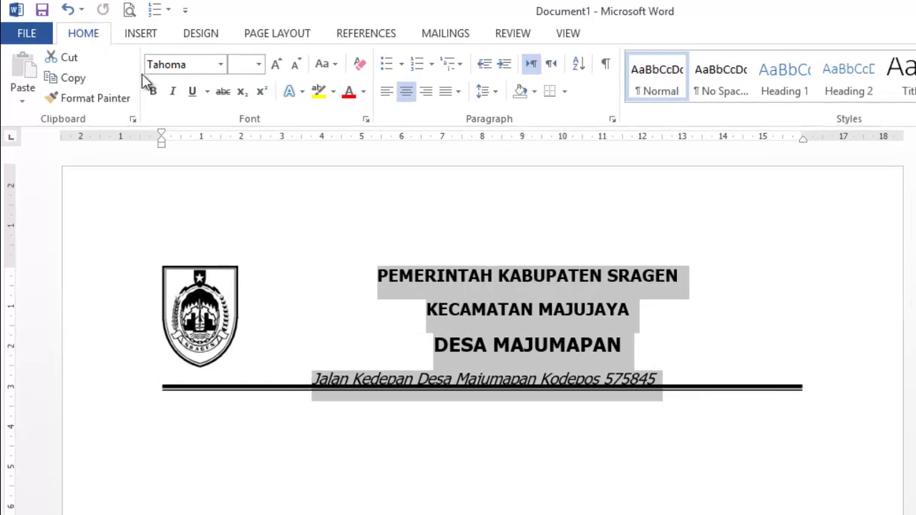
{"action": "left_click", "coordinate": [495, 92]}
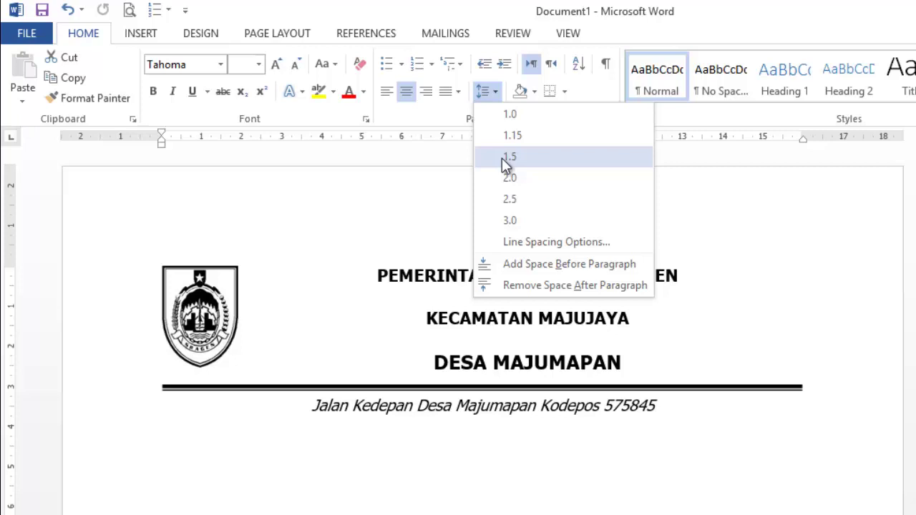
{"action": "left_click", "coordinate": [502, 158]}
{"action": "left_click", "coordinate": [501, 93]}
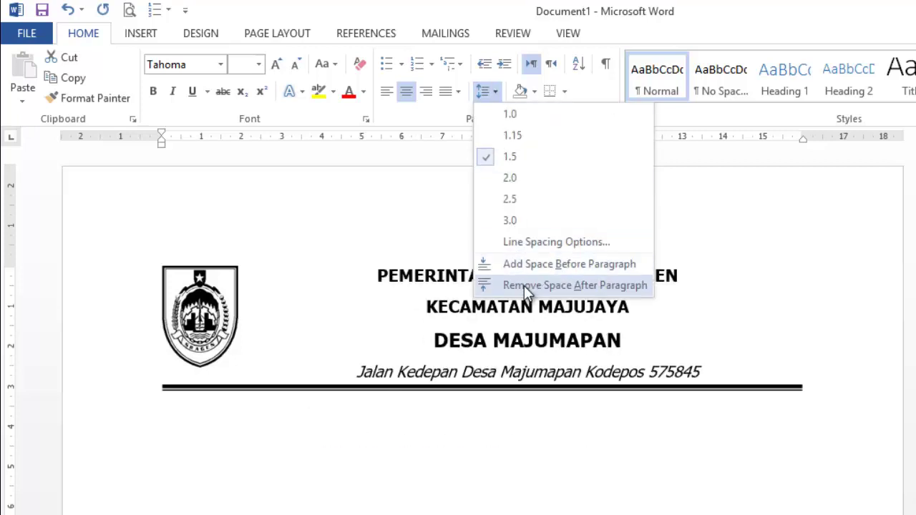
{"action": "left_click", "coordinate": [524, 286]}
{"action": "left_click", "coordinate": [729, 433]}
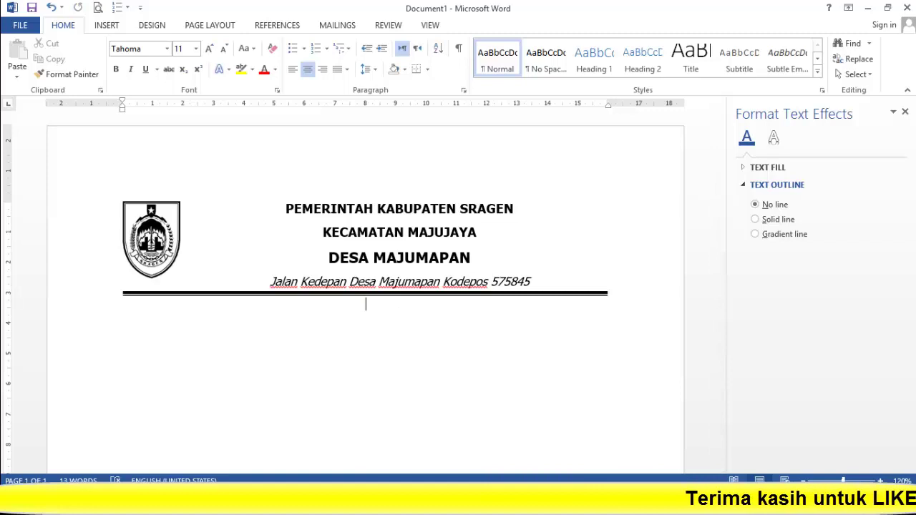
{"action": "left_click", "coordinate": [178, 452]}
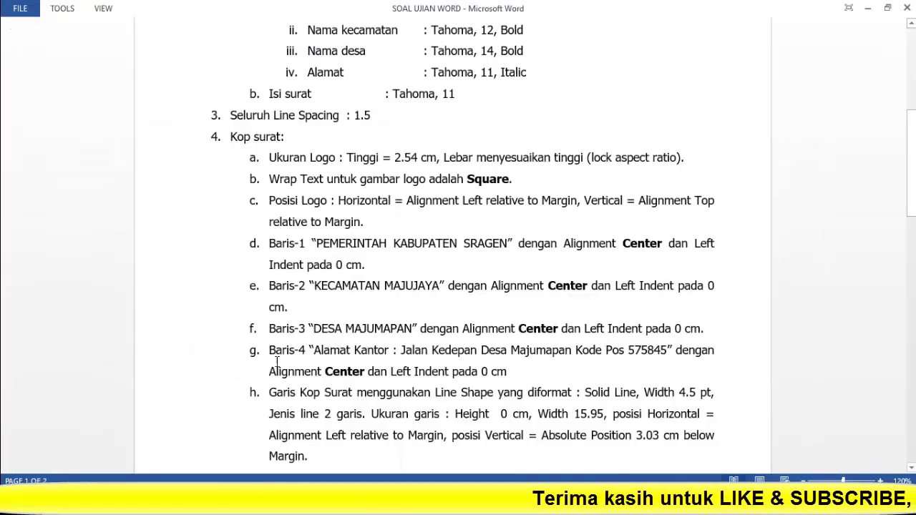
{"action": "scroll", "coordinate": [297, 361], "scroll_direction": "down", "scroll_amount": 3}
{"action": "scroll", "coordinate": [298, 361], "scroll_direction": "down", "scroll_amount": 3}
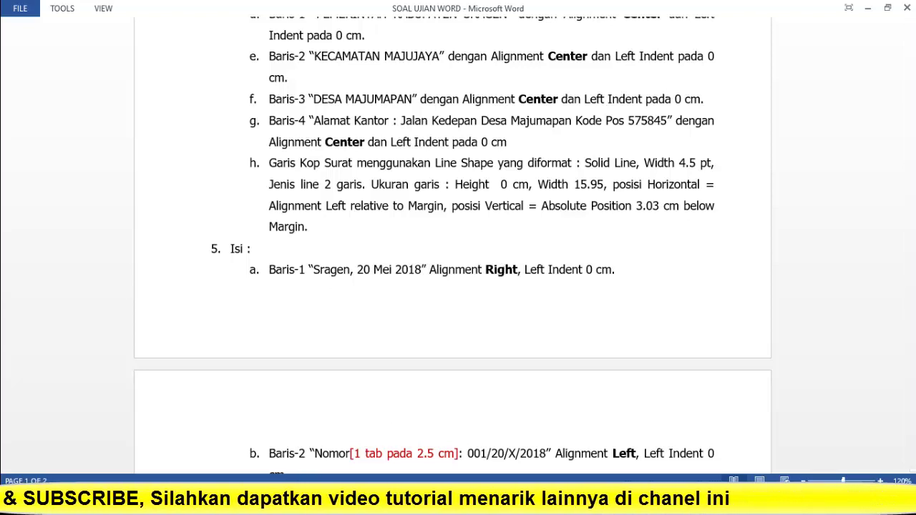
{"action": "left_click", "coordinate": [533, 415]}
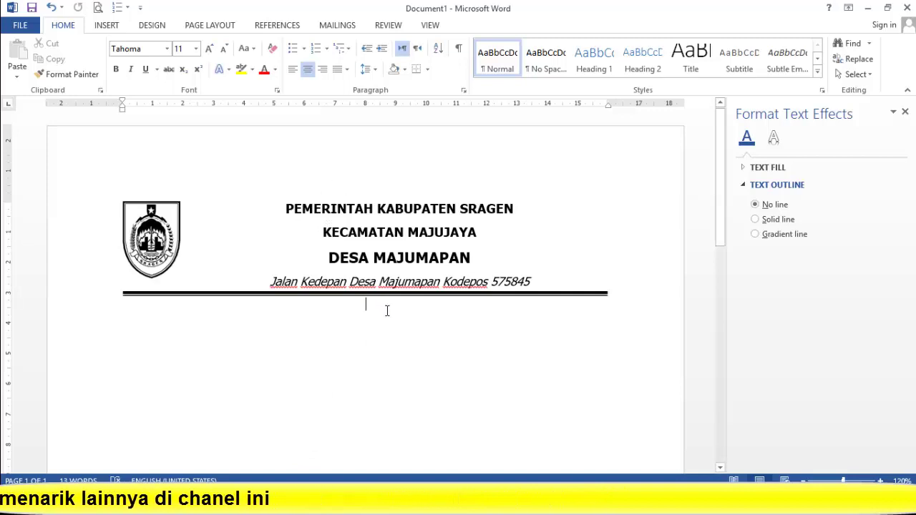
Step: Type 'Sragen, 20 Mei 2018' below the rule and right-align it
{"action": "type", "text": "S"}
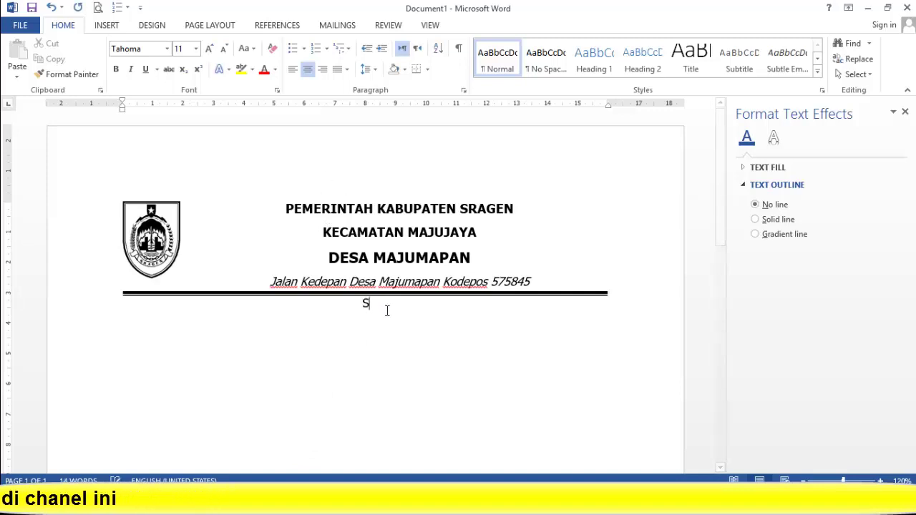
{"action": "type", "text": "ra"}
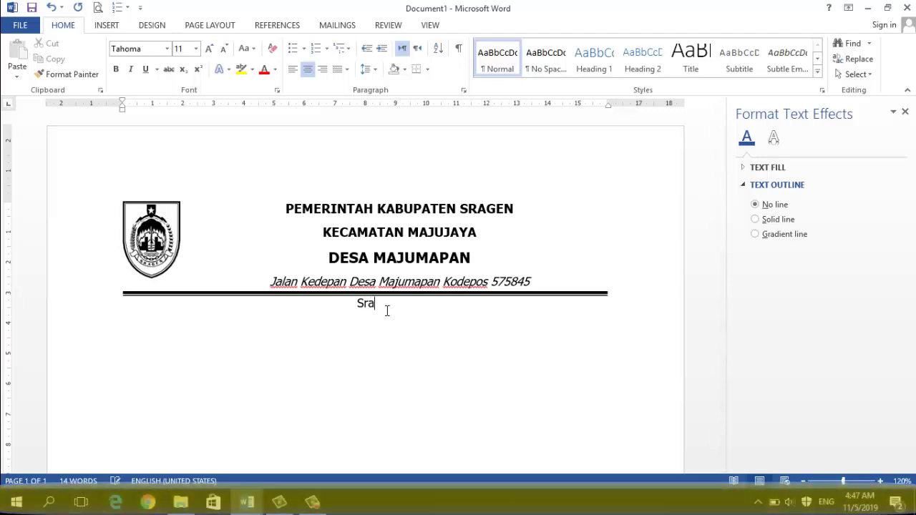
{"action": "type", "text": "ge"}
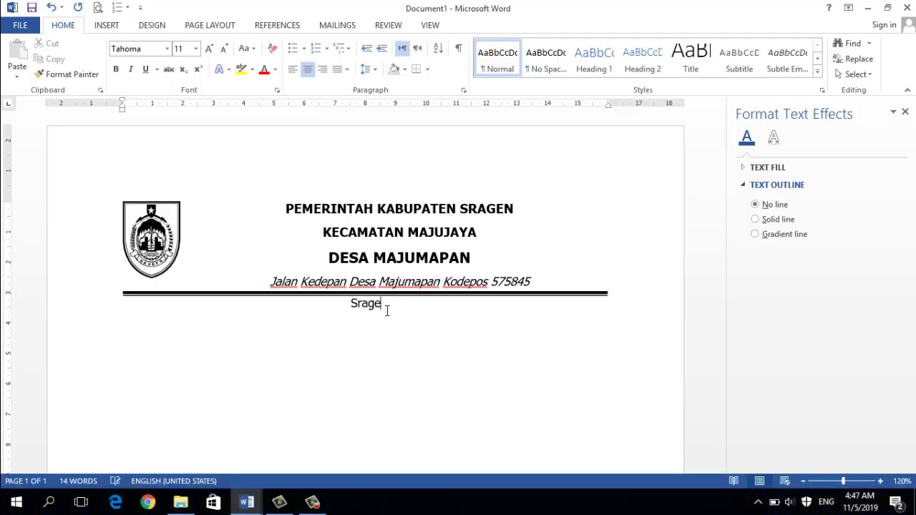
{"action": "type", "text": "n"}
{"action": "type", "text": ","}
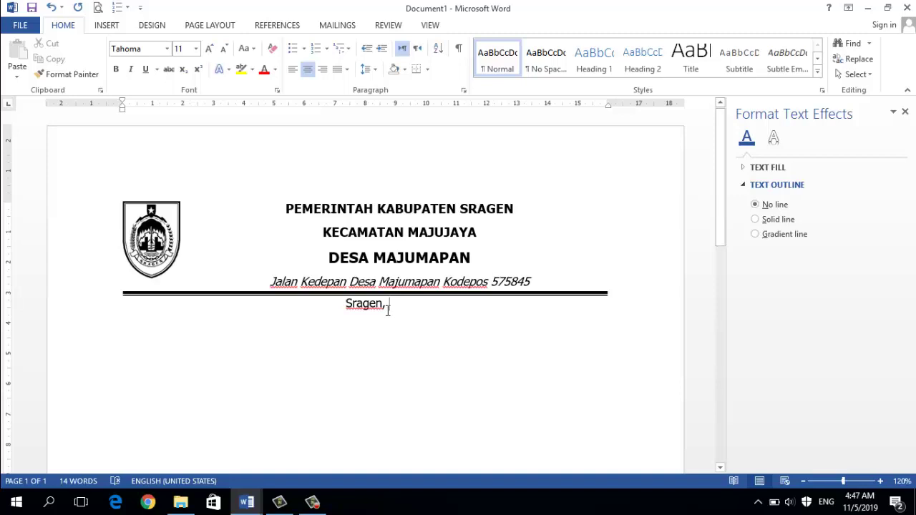
{"action": "type", "text": " 20"}
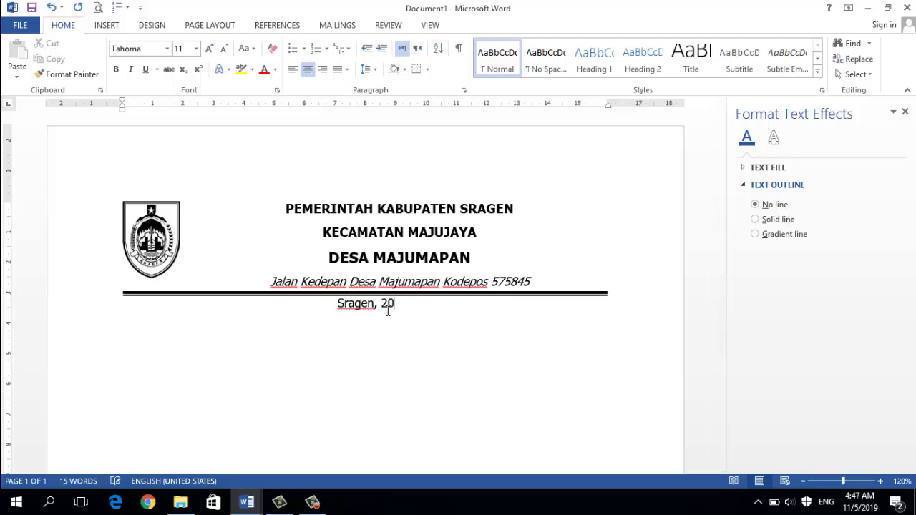
{"action": "type", "text": " Mei "}
{"action": "type", "text": "2018"}
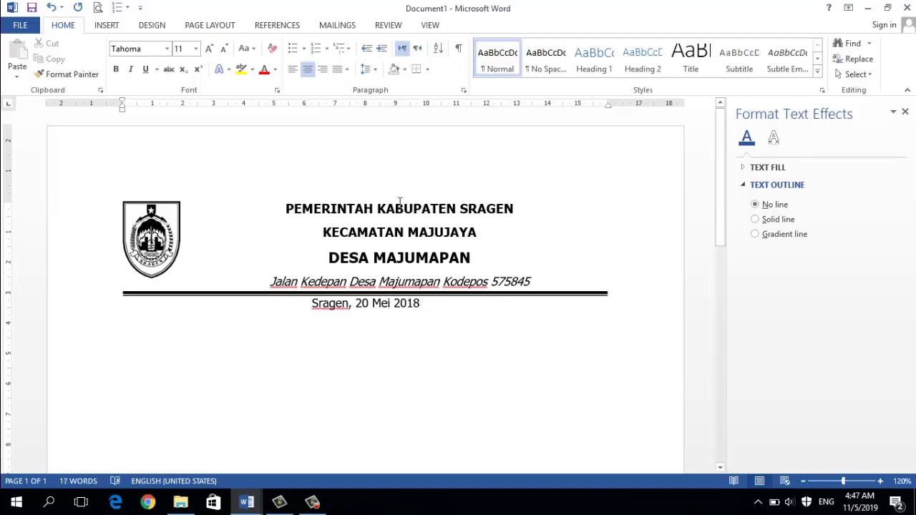
{"action": "left_click", "coordinate": [323, 70]}
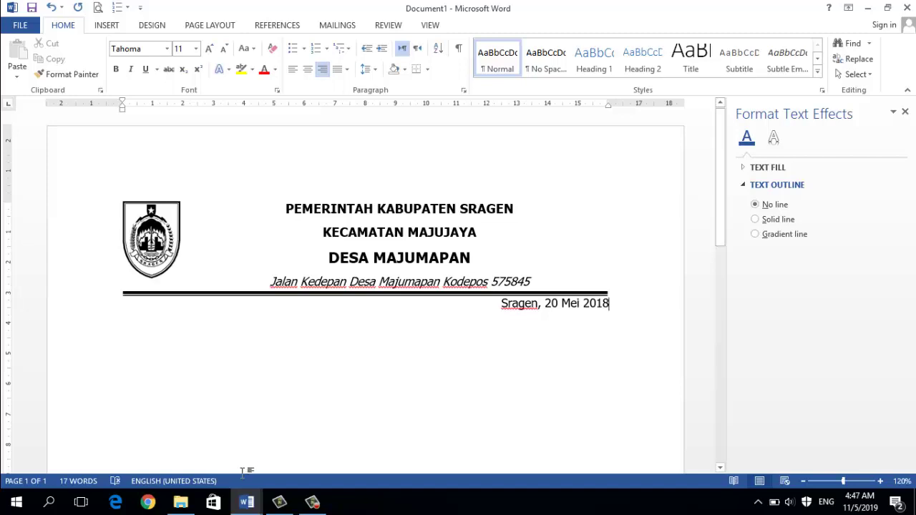
{"action": "left_click", "coordinate": [246, 501]}
{"action": "left_click", "coordinate": [215, 451]}
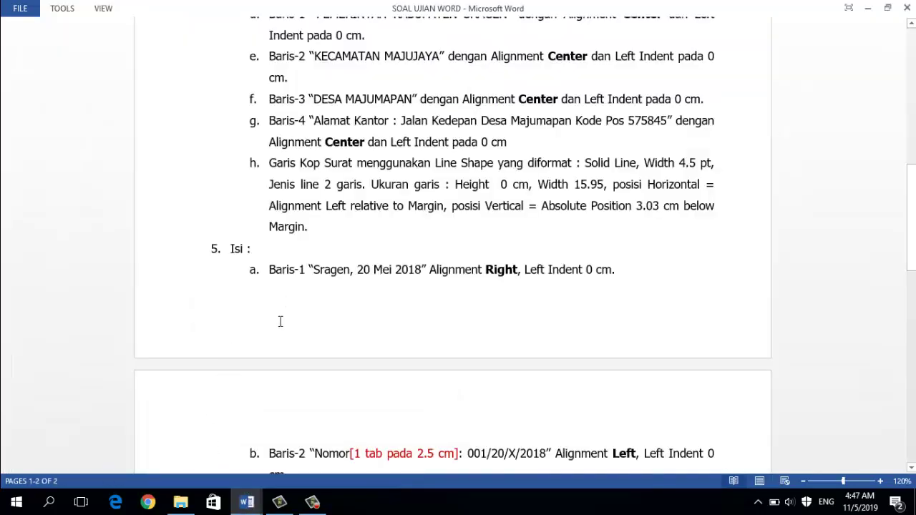
{"action": "scroll", "coordinate": [302, 315], "scroll_direction": "down", "scroll_amount": 1}
{"action": "scroll", "coordinate": [372, 313], "scroll_direction": "down", "scroll_amount": 2}
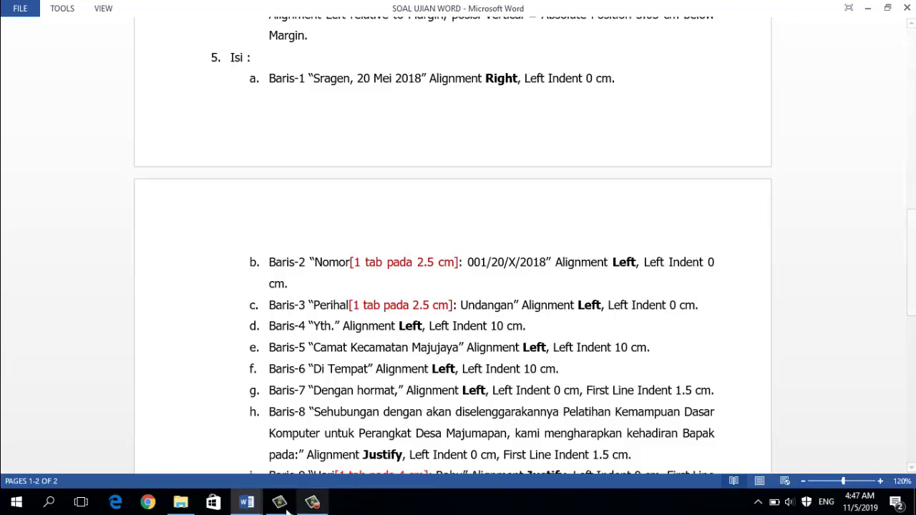
{"action": "left_click", "coordinate": [246, 502]}
Step: Start a left-aligned line below the date with 'Nomor' and consult the exam brief
{"action": "left_click", "coordinate": [296, 471]}
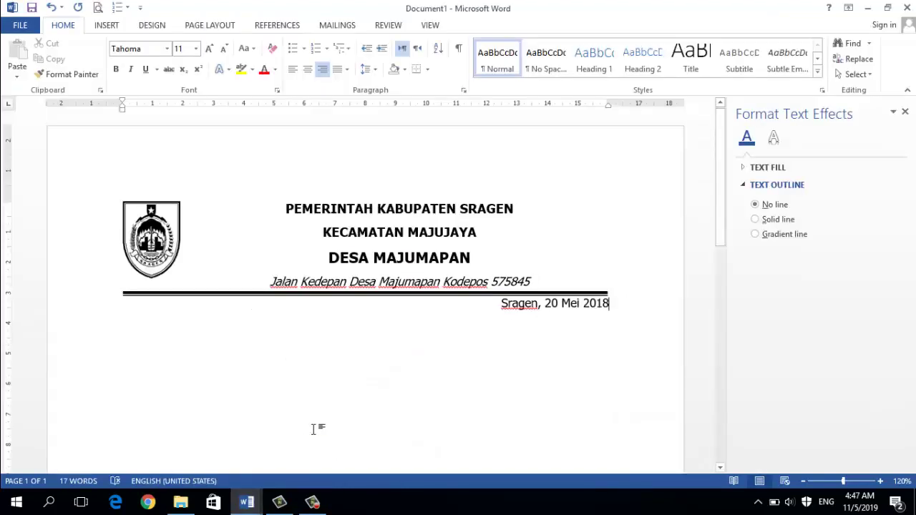
{"action": "key", "text": "Return"}
{"action": "left_click", "coordinate": [295, 75]}
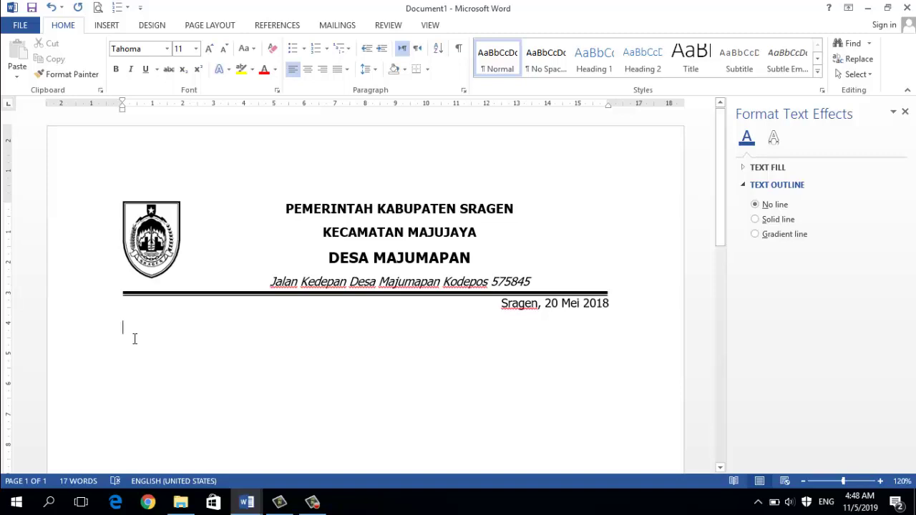
{"action": "type", "text": "Nomor"}
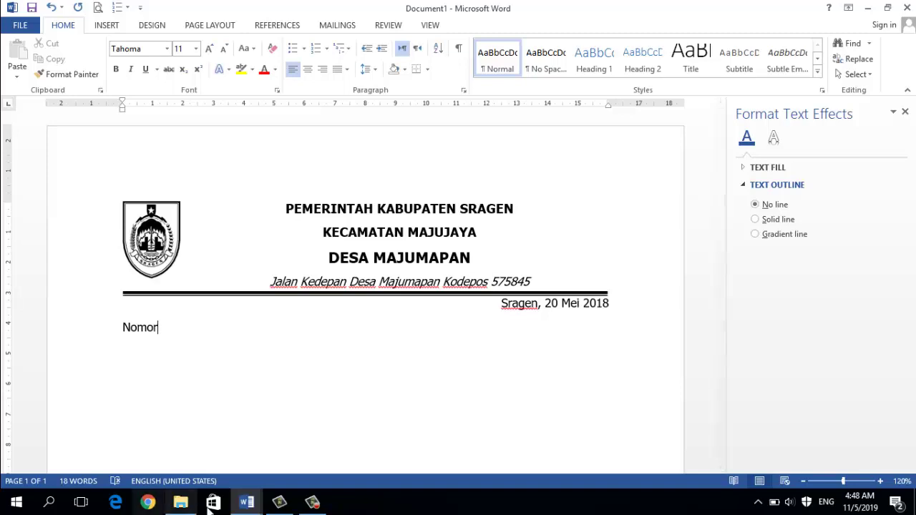
{"action": "mouse_move", "coordinate": [246, 501]}
{"action": "left_click", "coordinate": [216, 423]}
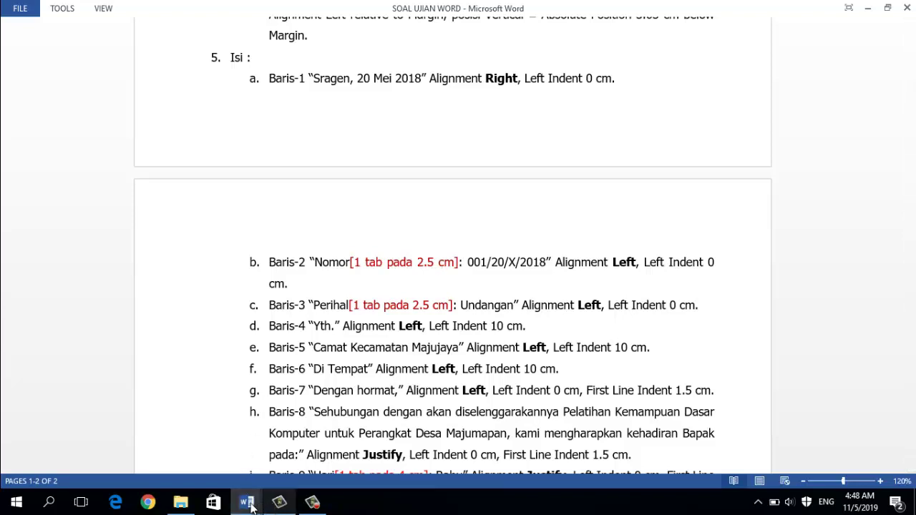
Step: Set a 2.5 cm left tab stop and complete the Nomor line with ': 001/20/X/2018'
{"action": "left_click", "coordinate": [282, 466]}
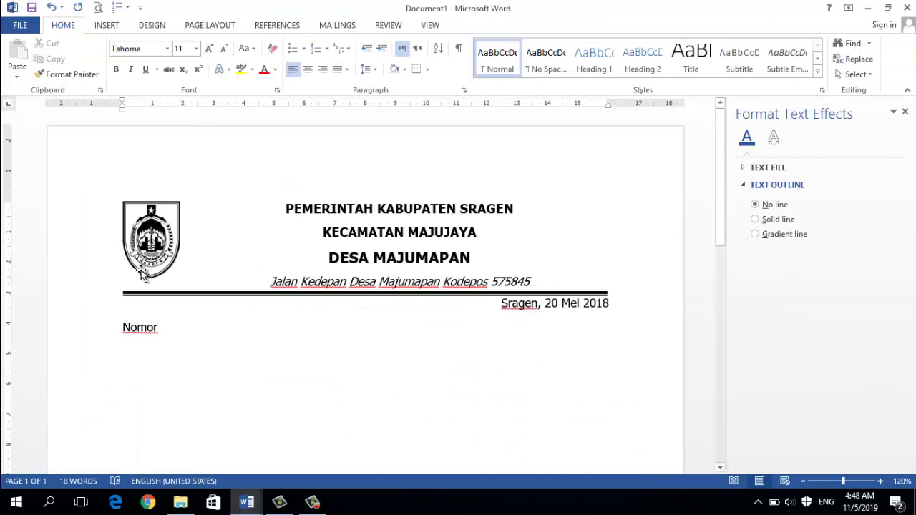
{"action": "left_click", "coordinate": [247, 503]}
{"action": "left_click", "coordinate": [208, 451]}
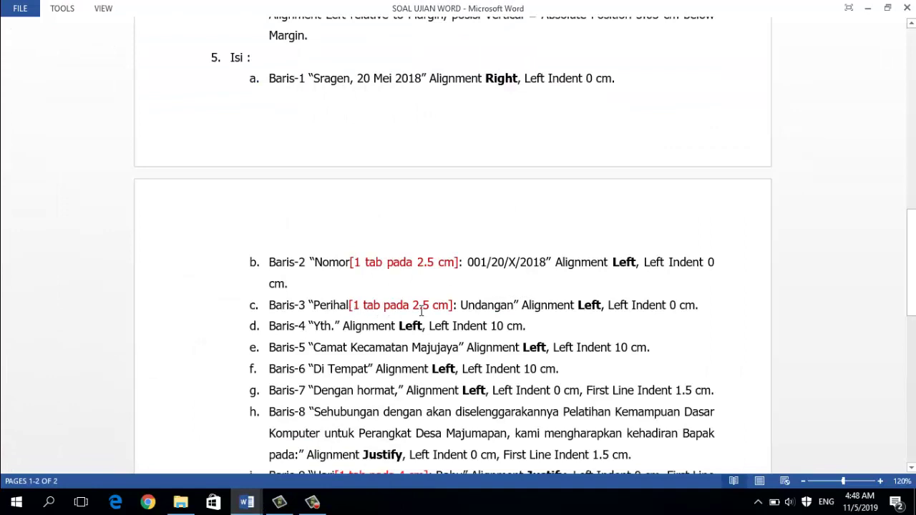
{"action": "mouse_move", "coordinate": [246, 502]}
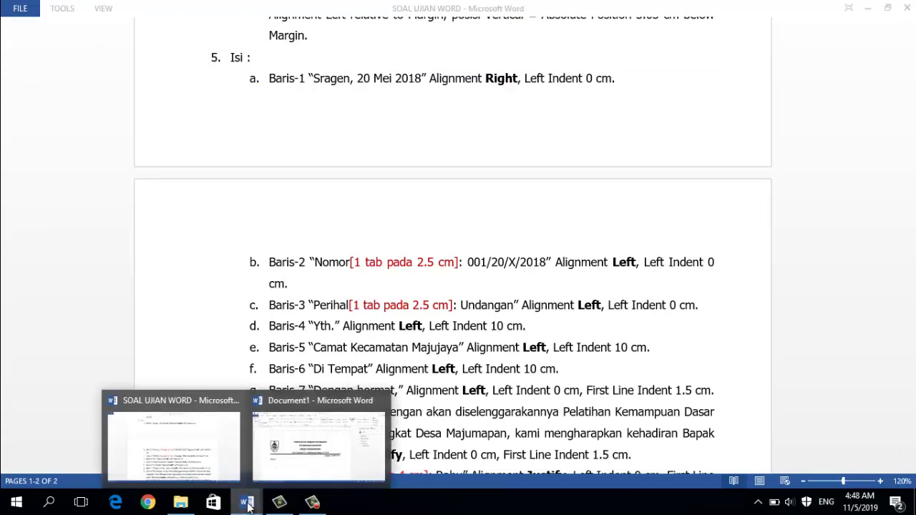
{"action": "left_click", "coordinate": [468, 476]}
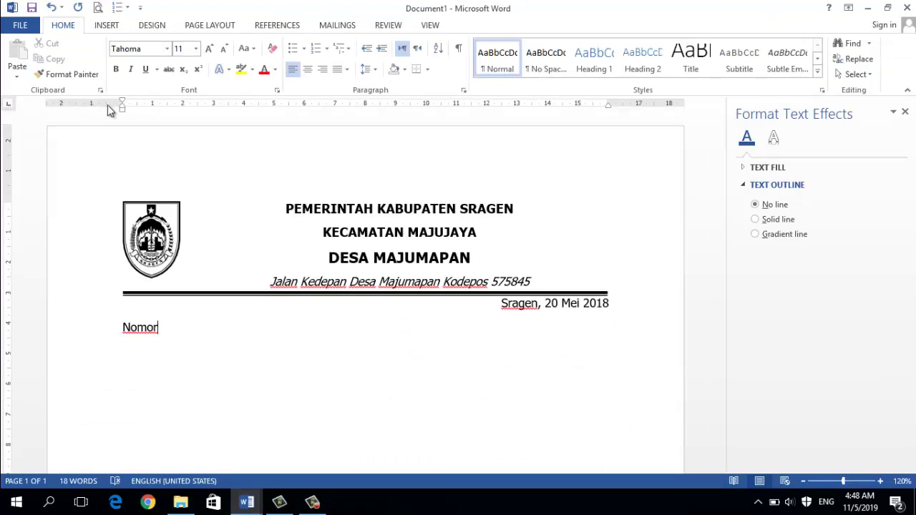
{"action": "left_click", "coordinate": [199, 104]}
{"action": "type", "text": "001/2"}
{"action": "type", "text": "0/X/2"}
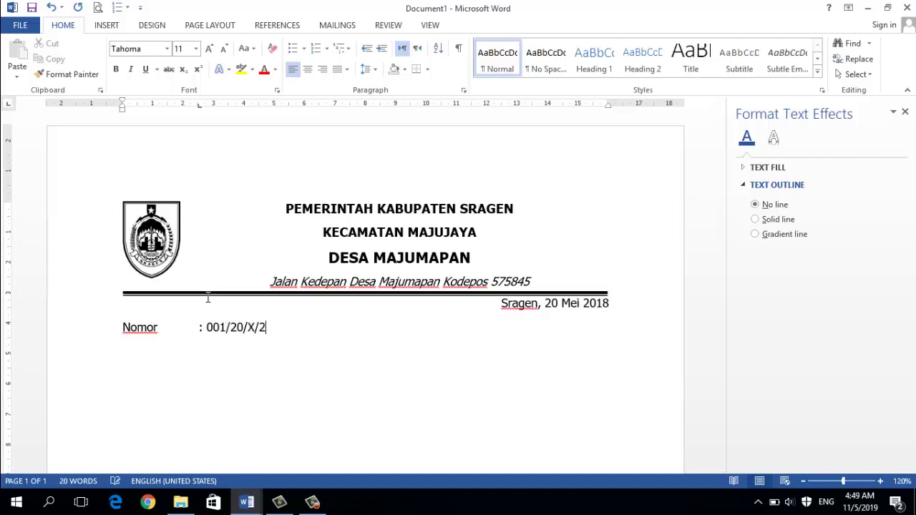
{"action": "type", "text": "018"}
Step: Add the Perihal line reading ': Undangan' aligned at the same tab stop
{"action": "left_click", "coordinate": [173, 456]}
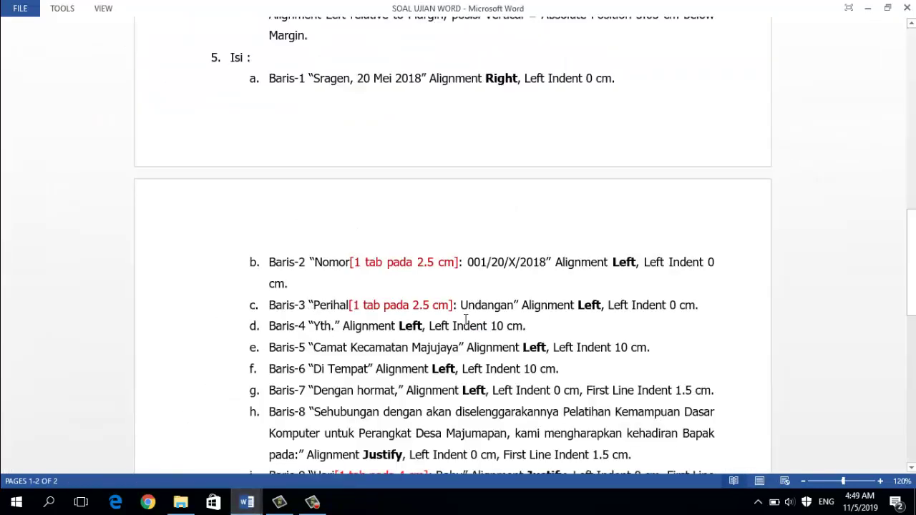
{"action": "mouse_move", "coordinate": [246, 502]}
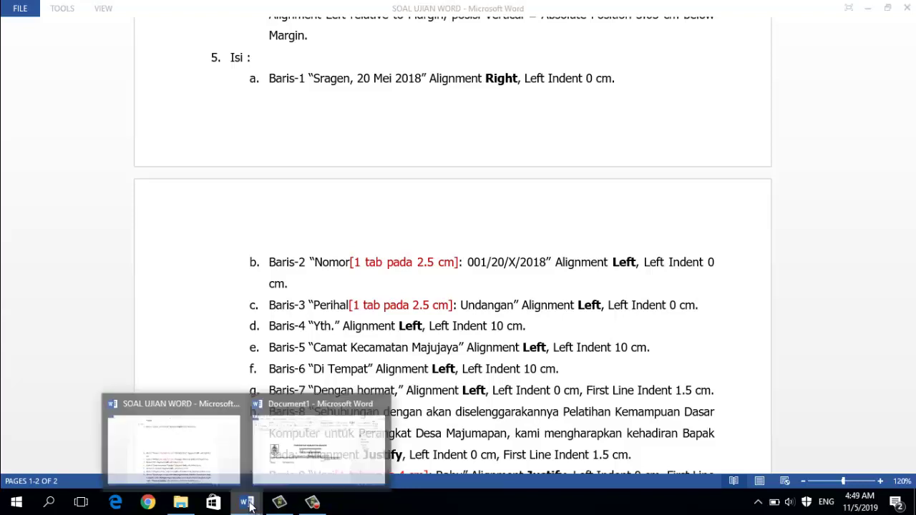
{"action": "left_click", "coordinate": [271, 401]}
{"action": "type", "text": "P"}
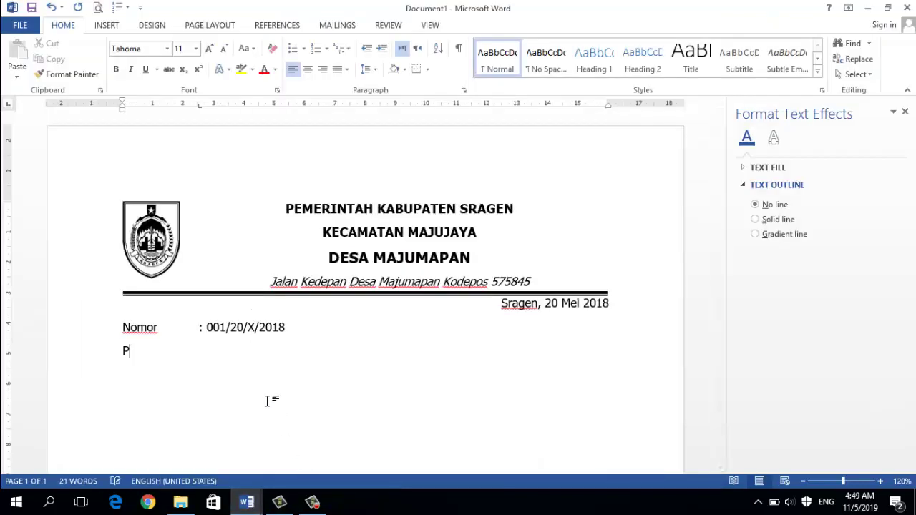
{"action": "type", "text": "erihal"}
{"action": "key", "text": "Tab"}
{"action": "type", "text": "Undangan"}
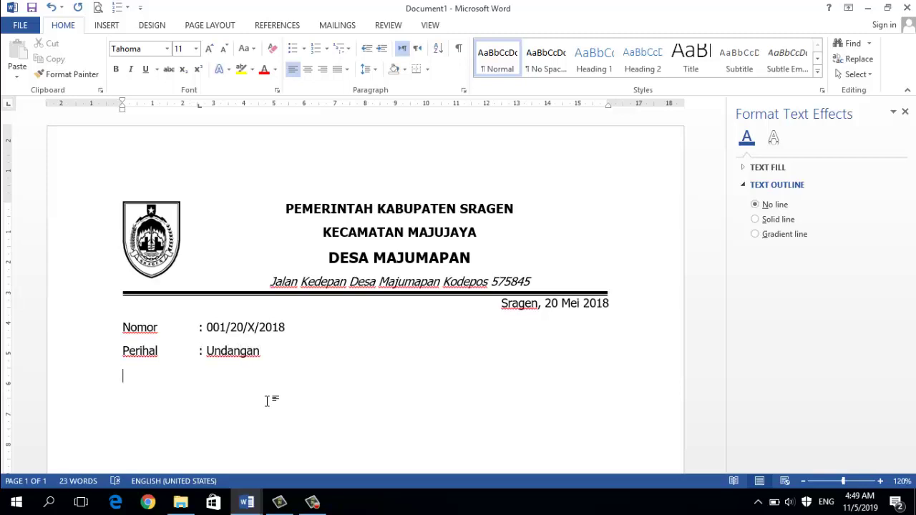
{"action": "left_click", "coordinate": [247, 502]}
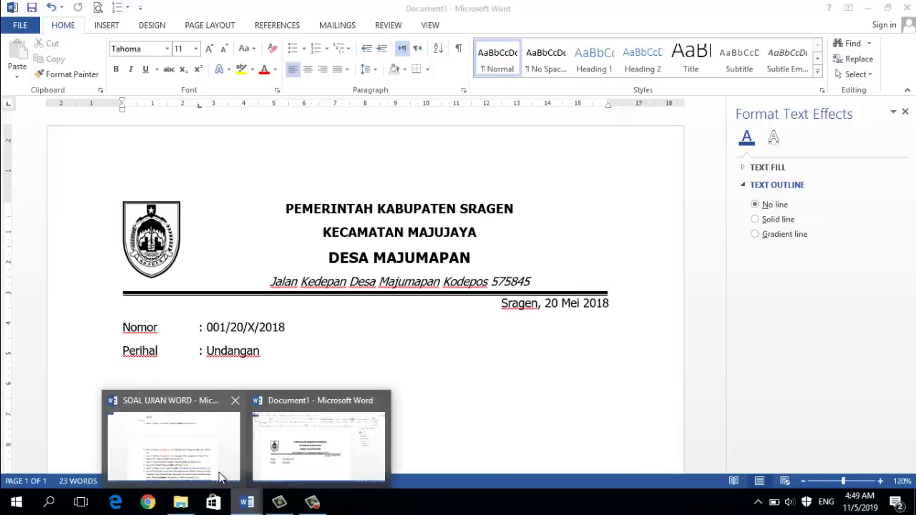
{"action": "left_click", "coordinate": [220, 479]}
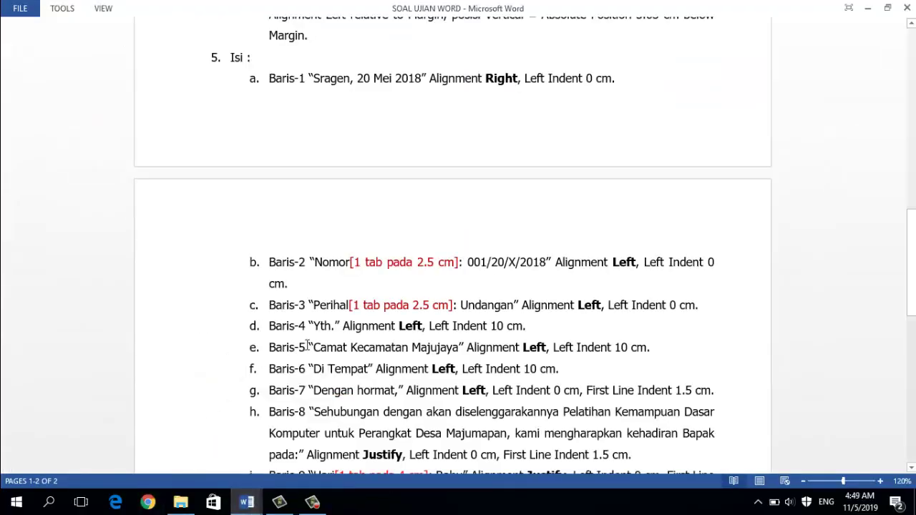
{"action": "scroll", "coordinate": [307, 346], "scroll_direction": "down", "scroll_amount": 2}
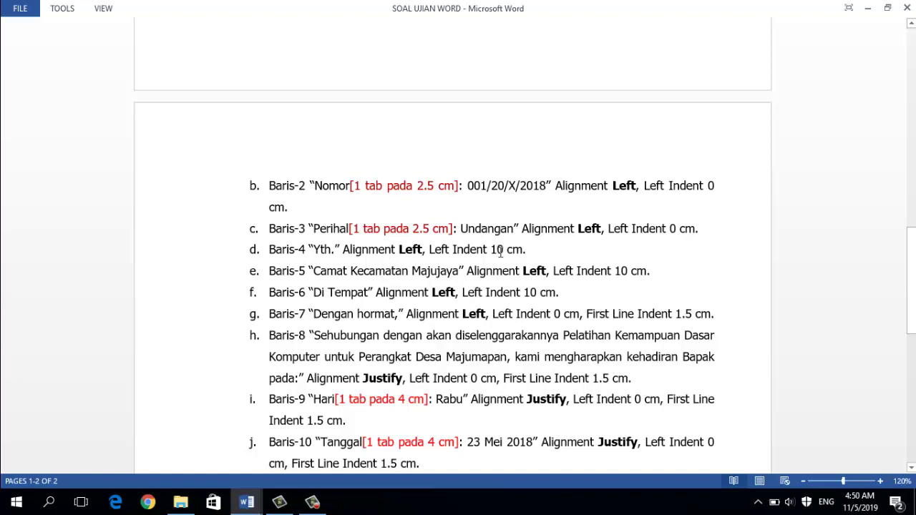
{"action": "mouse_move", "coordinate": [247, 502]}
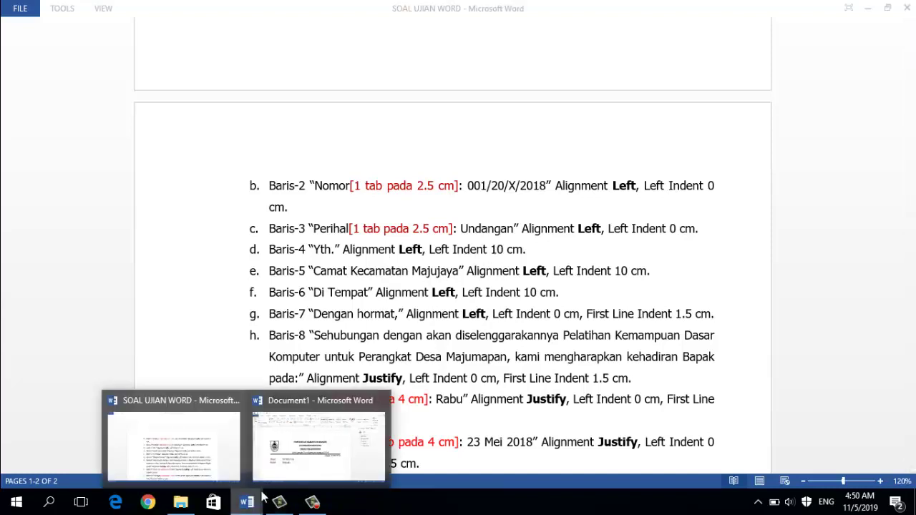
{"action": "left_click", "coordinate": [361, 440]}
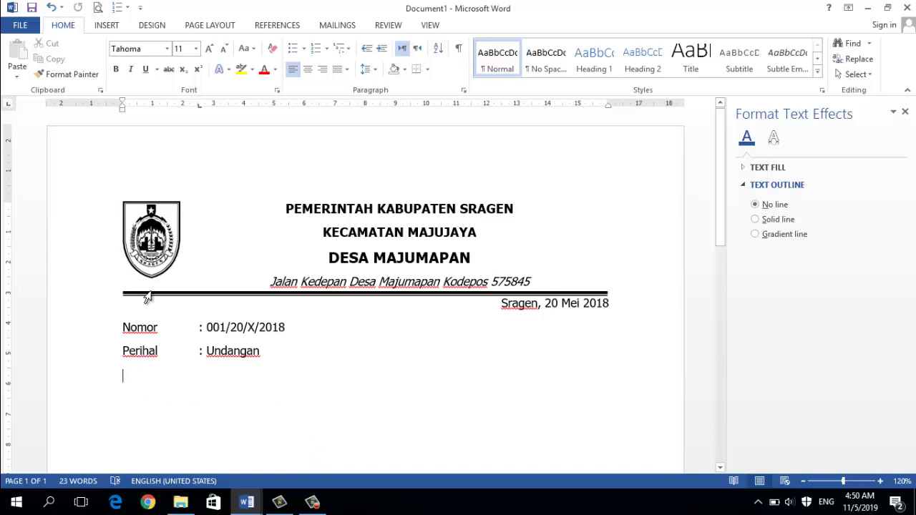
Step: Set Indentation Before text to 10 cm in the Paragraph dialog for the line below Perihal
{"action": "left_click", "coordinate": [464, 90]}
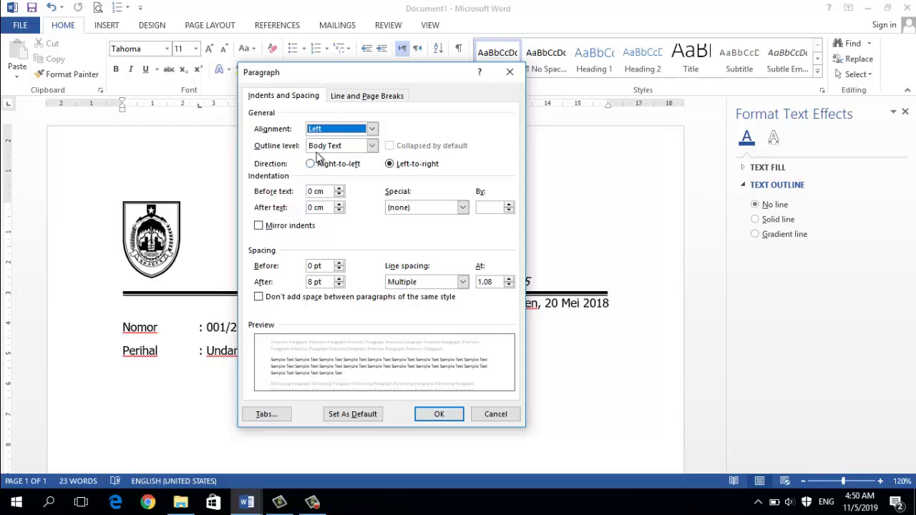
{"action": "double_click", "coordinate": [310, 191]}
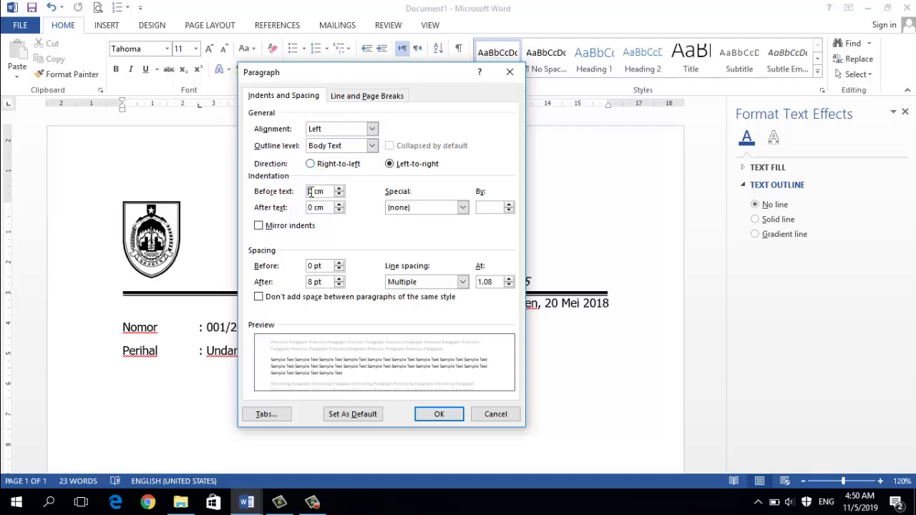
{"action": "type", "text": "1"}
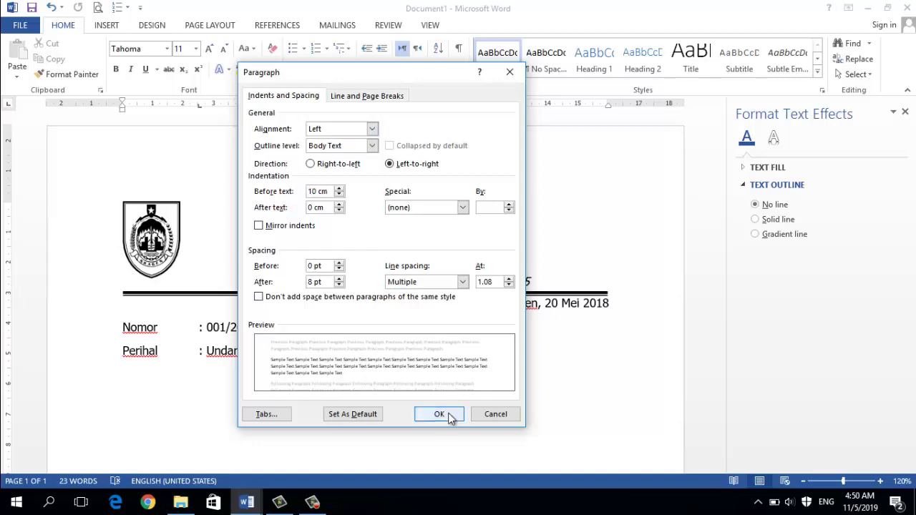
{"action": "left_click", "coordinate": [446, 418]}
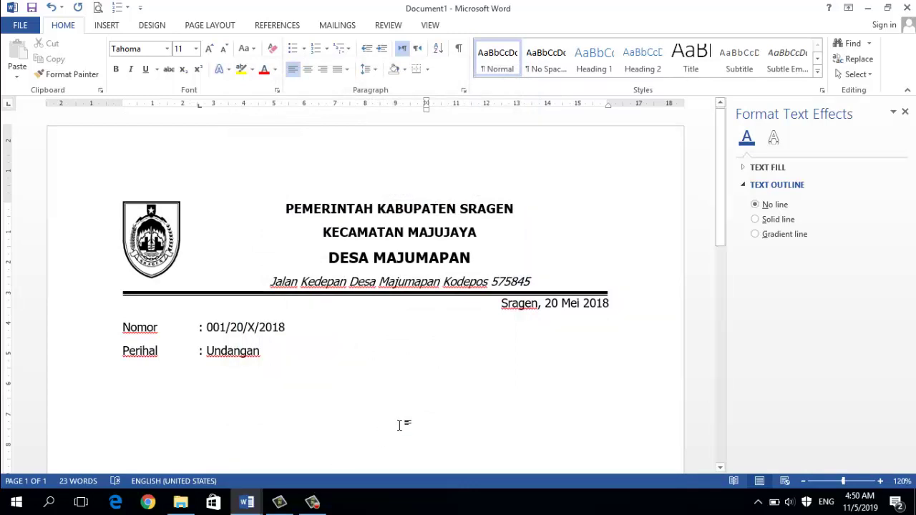
Step: Type the recipient lines 'Yth.', 'Camat Kecamatan Majujaya' and 'Di tempat'
{"action": "type", "text": "Y"}
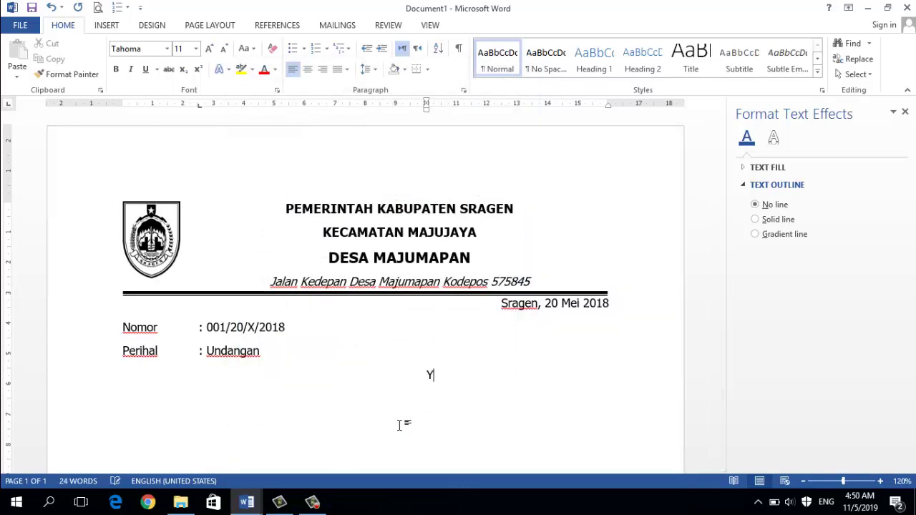
{"action": "type", "text": "th."}
{"action": "key", "text": "Return"}
{"action": "type", "text": "mat Kecama"}
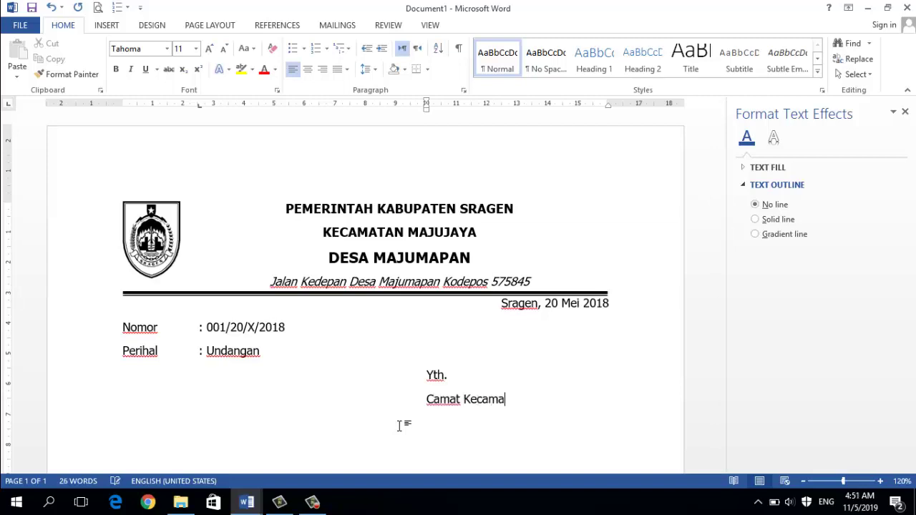
{"action": "type", "text": "tan Majujay"}
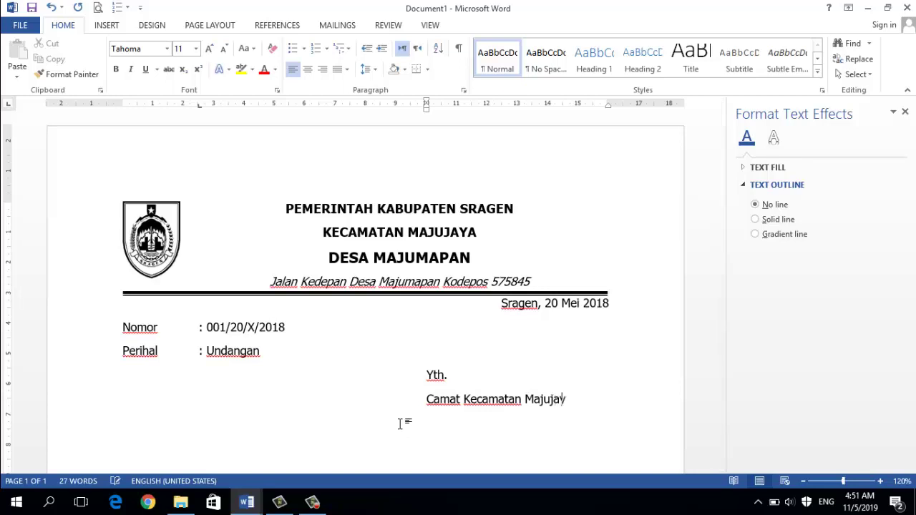
{"action": "type", "text": "a"}
{"action": "key", "text": "Return"}
{"action": "type", "text": "Di "}
{"action": "type", "text": "tempat"}
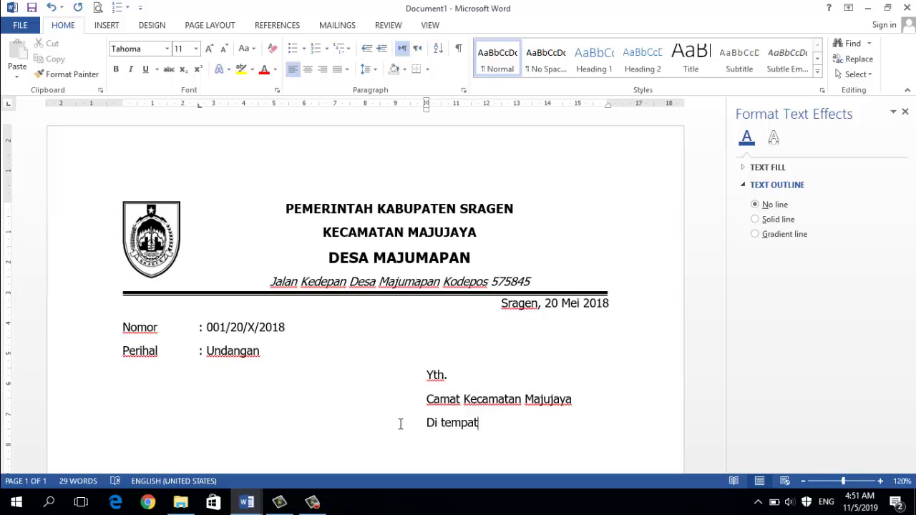
{"action": "left_click", "coordinate": [246, 503]}
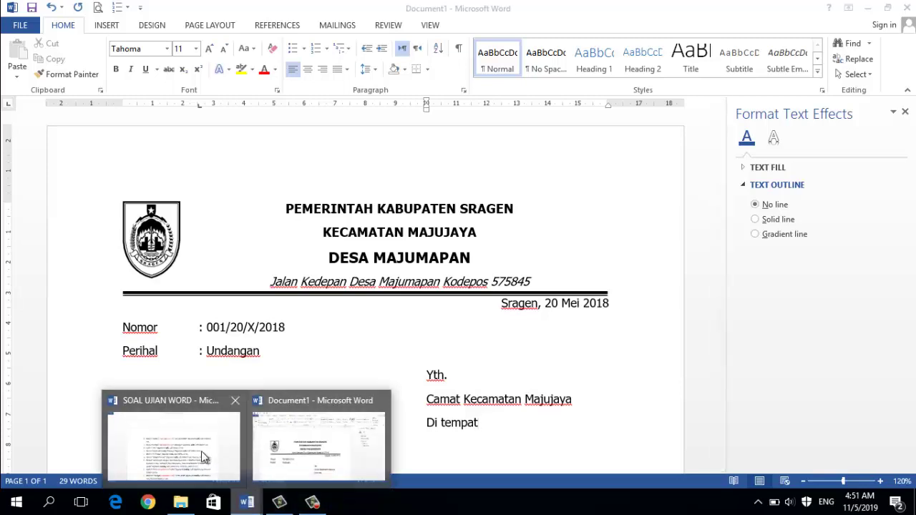
{"action": "left_click", "coordinate": [203, 457]}
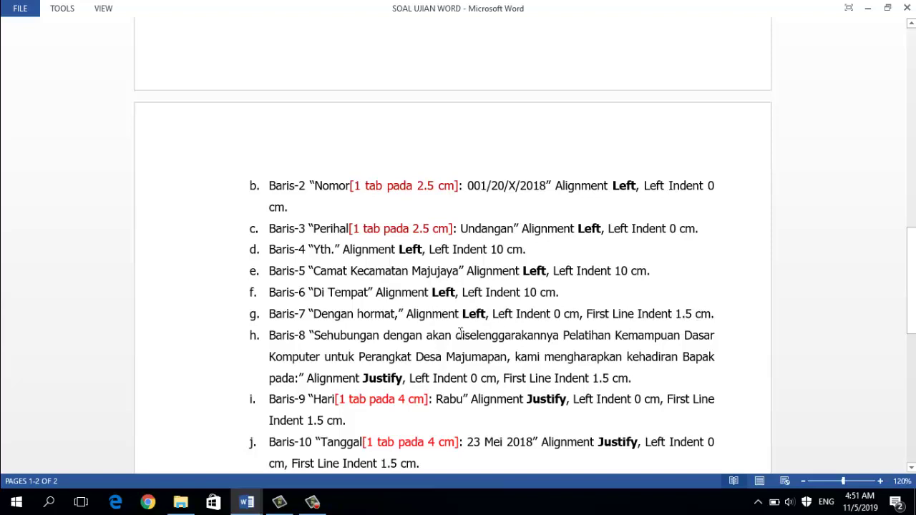
{"action": "scroll", "coordinate": [408, 348], "scroll_direction": "down", "scroll_amount": 2}
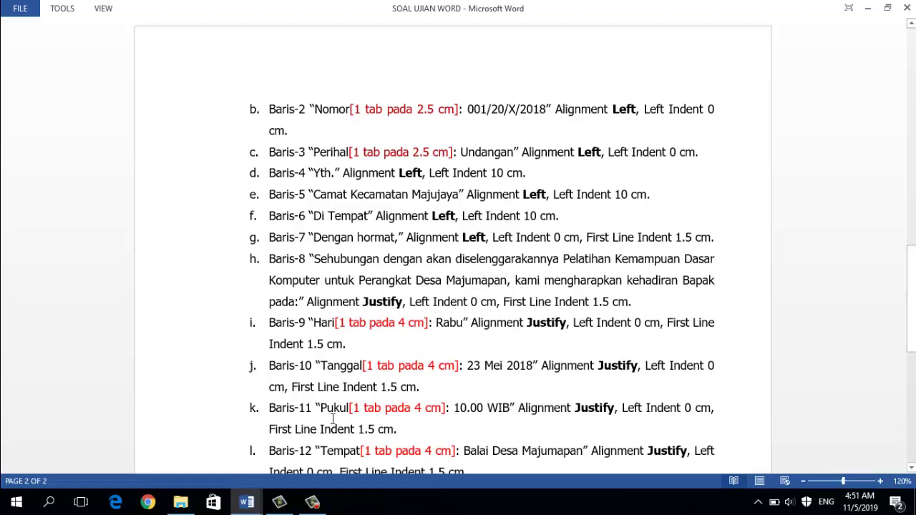
{"action": "left_click", "coordinate": [247, 501]}
Step: Start a justified line at the left margin below 'Di tempat' and type 'Dengan hormat'
{"action": "left_click", "coordinate": [313, 466]}
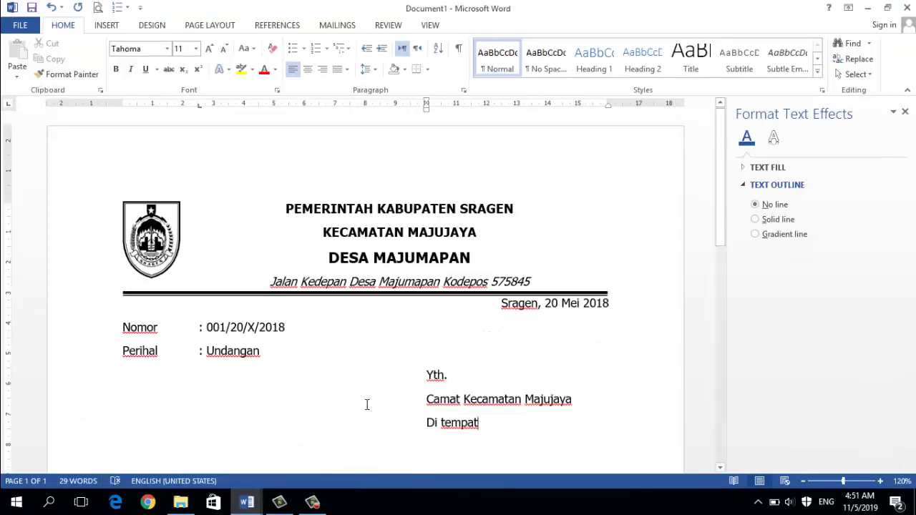
{"action": "key", "text": "Return"}
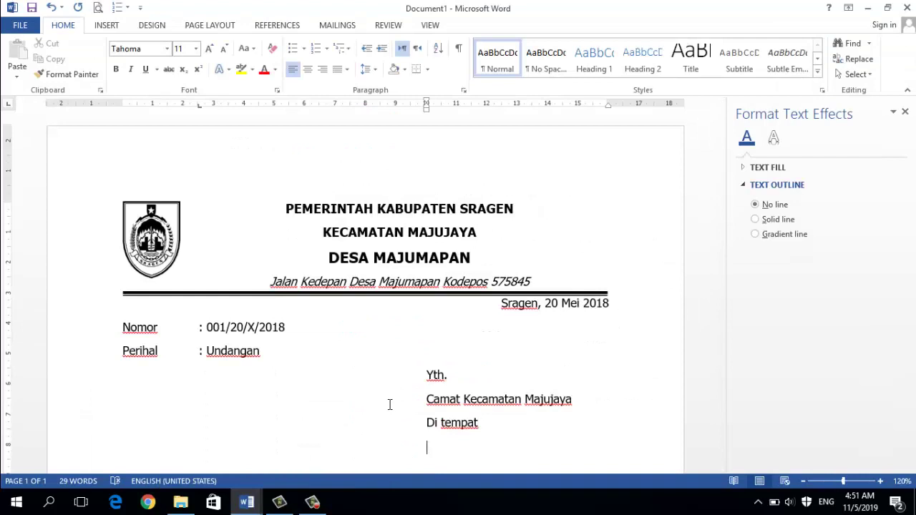
{"action": "left_click", "coordinate": [347, 69]}
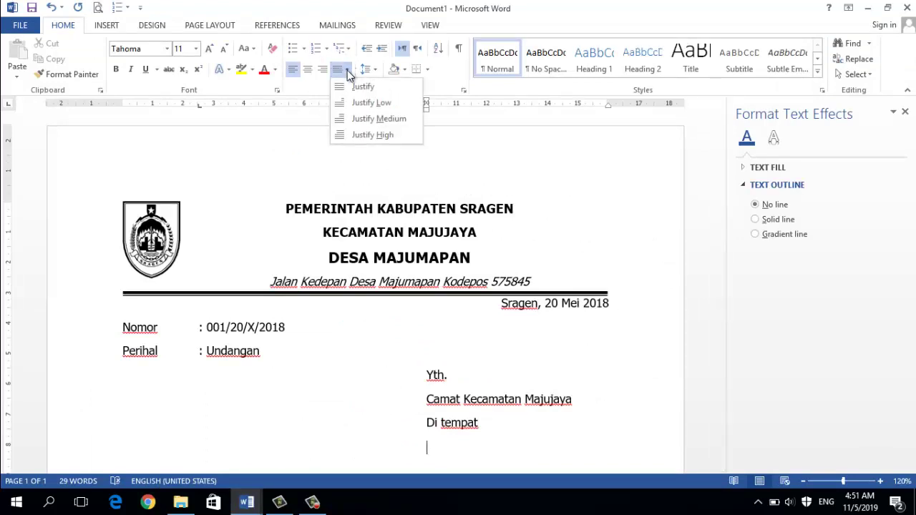
{"action": "left_click", "coordinate": [352, 86]}
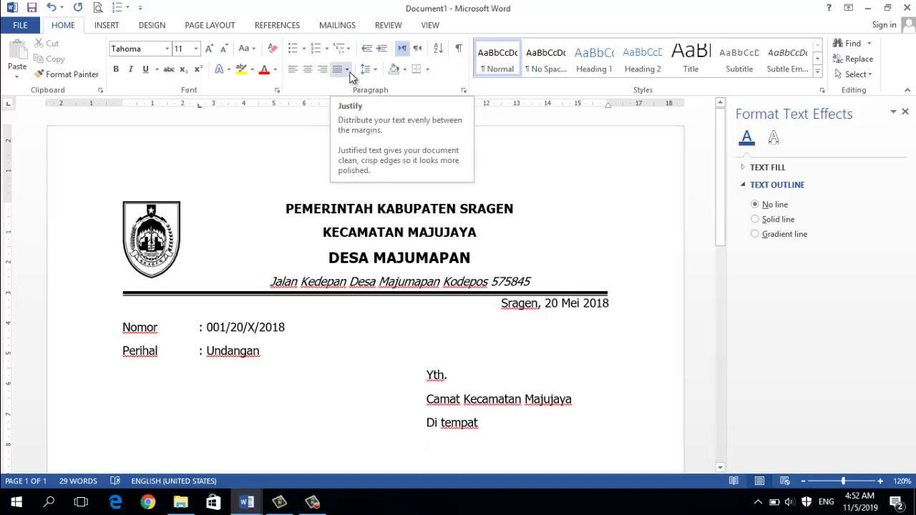
{"action": "key", "text": "BackSpace"}
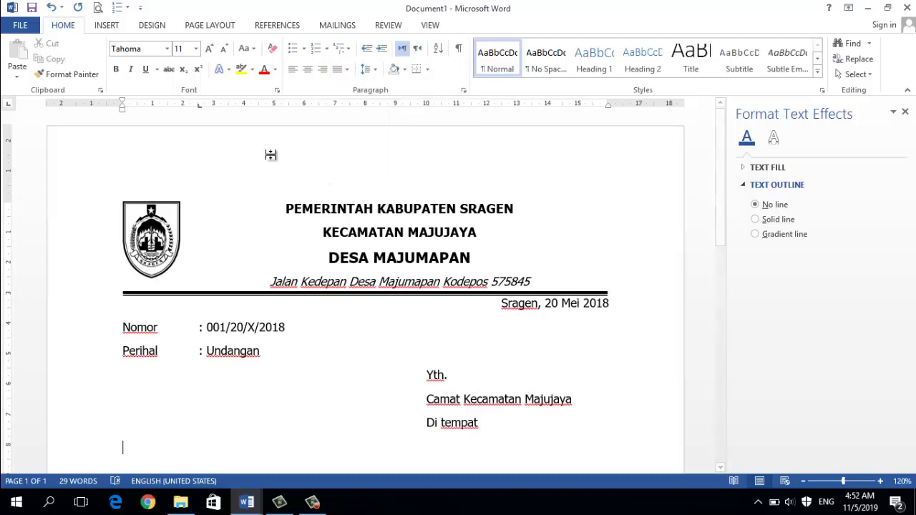
{"action": "scroll", "coordinate": [266, 186], "scroll_direction": "down", "scroll_amount": 1}
{"action": "scroll", "coordinate": [265, 230], "scroll_direction": "down", "scroll_amount": 2}
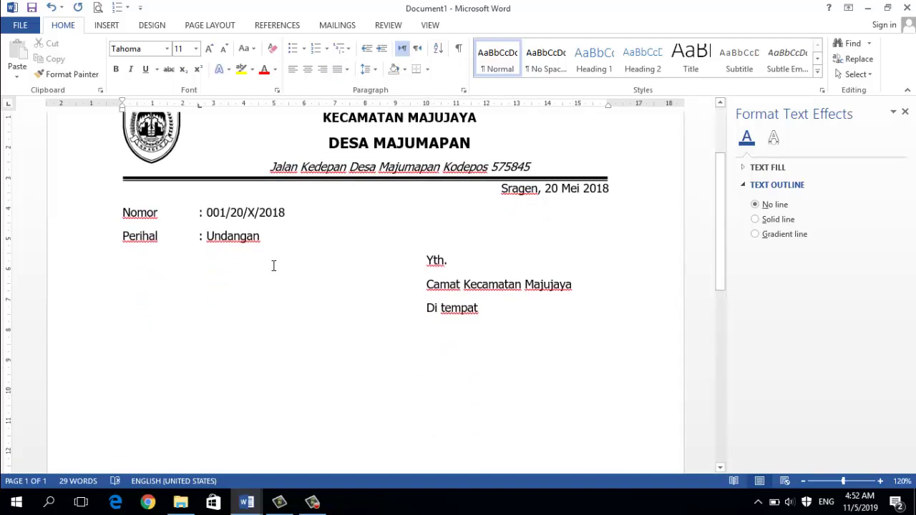
{"action": "type", "text": "Denga"}
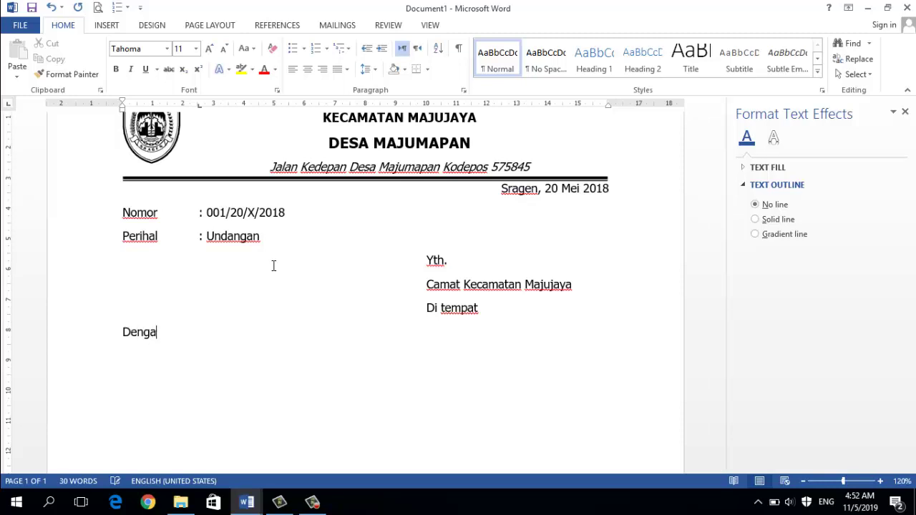
{"action": "type", "text": "n "}
{"action": "type", "text": "hor"}
{"action": "type", "text": "mat"}
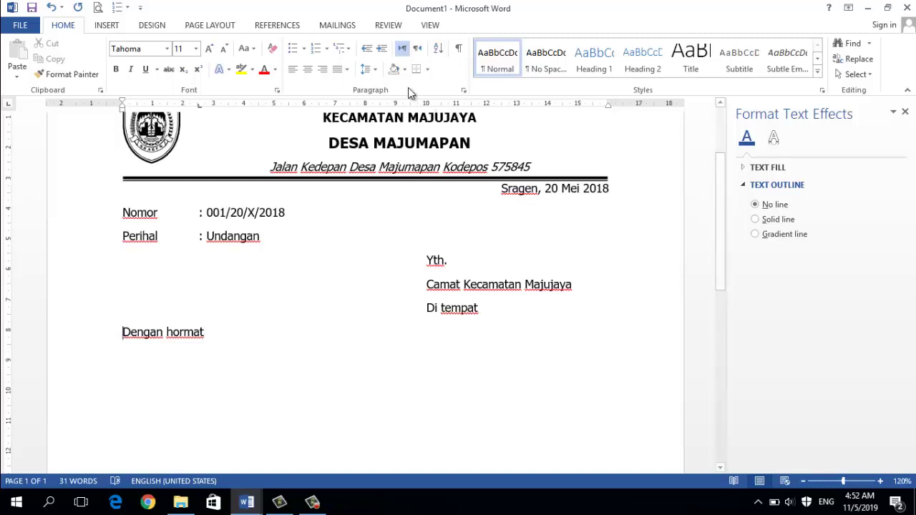
Step: Set a 1.5 cm First line special indent on the 'Dengan hormat' line in the Paragraph dialog
{"action": "left_click", "coordinate": [464, 91]}
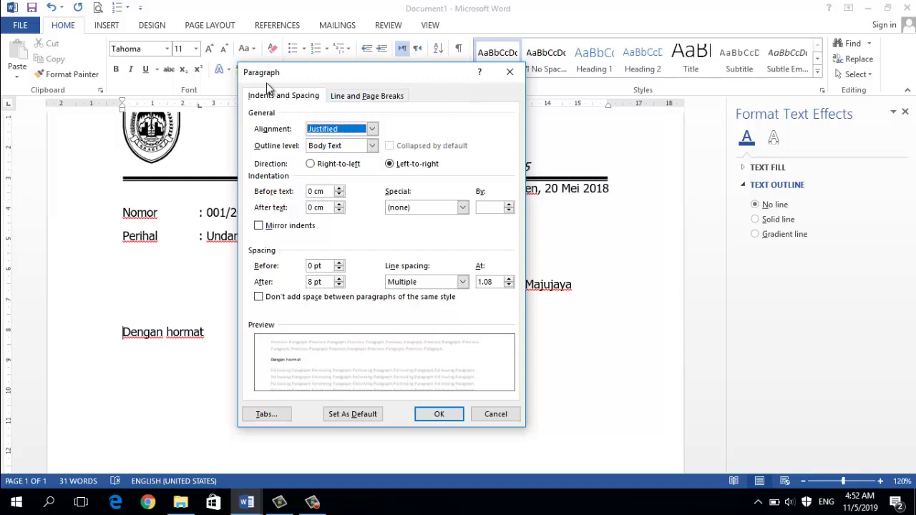
{"action": "left_click", "coordinate": [462, 207]}
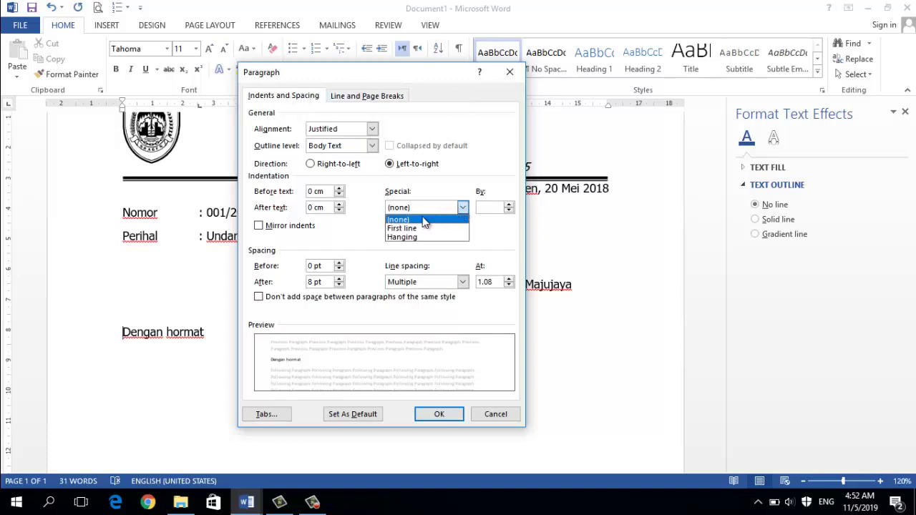
{"action": "left_click", "coordinate": [412, 229]}
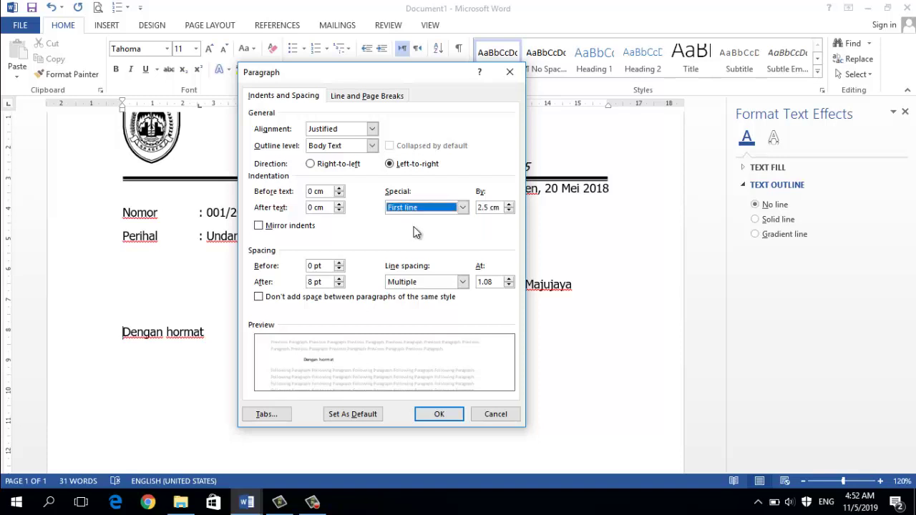
{"action": "left_click", "coordinate": [480, 206]}
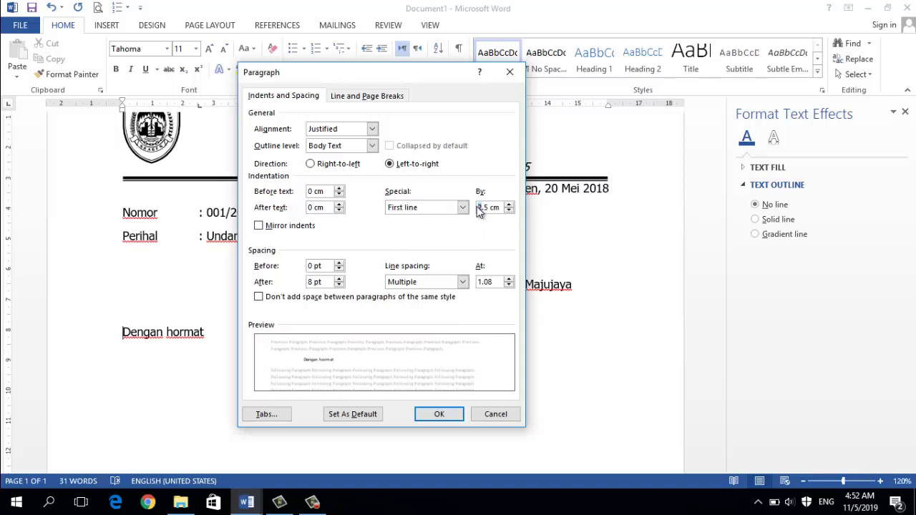
{"action": "type", "text": "1.5"}
{"action": "left_click", "coordinate": [460, 415]}
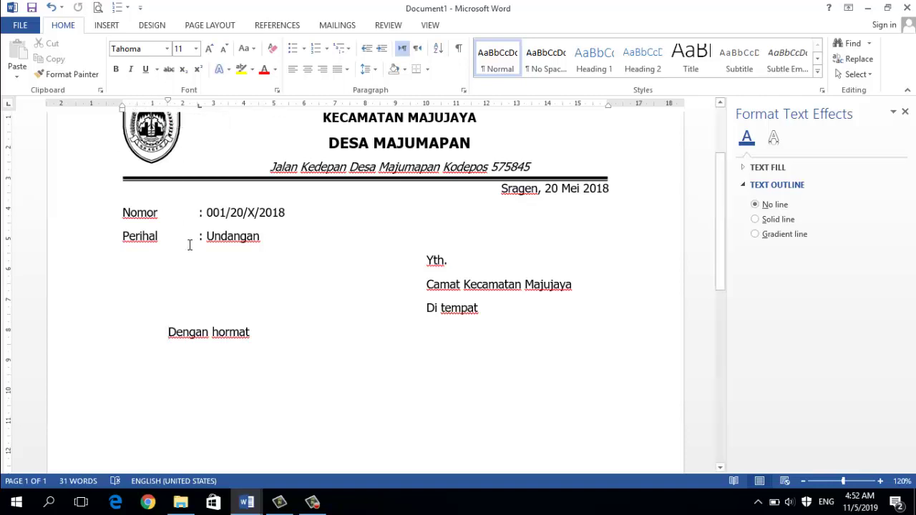
Step: Start a new fully justified paragraph below 'Dengan hormat'
{"action": "left_click", "coordinate": [257, 334]}
{"action": "key", "text": "Return"}
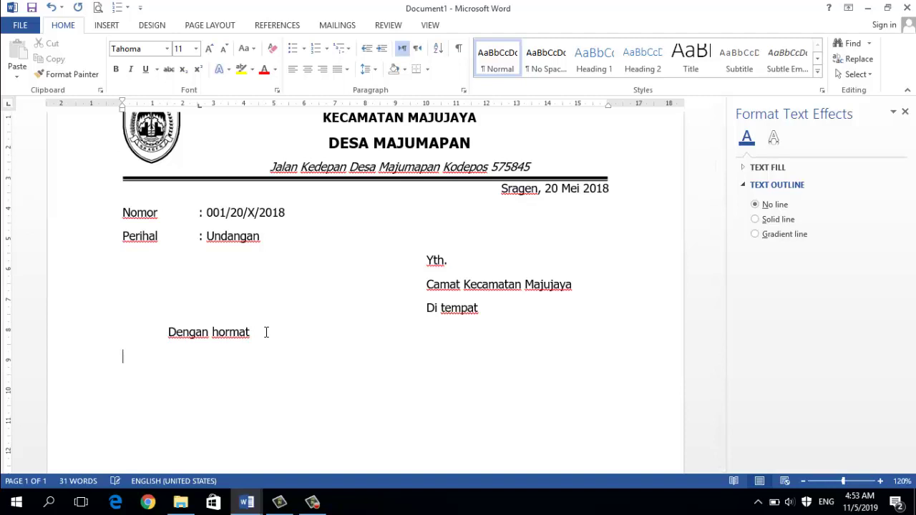
{"action": "left_click", "coordinate": [346, 69]}
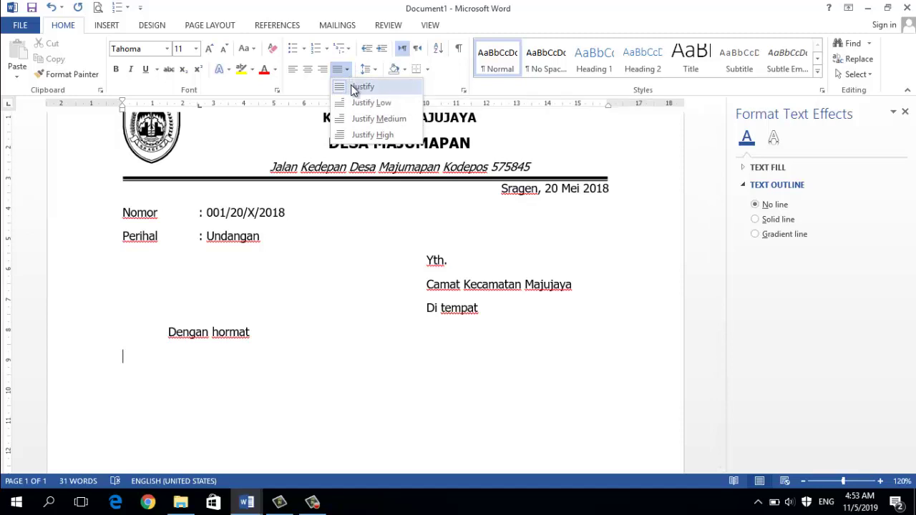
{"action": "left_click", "coordinate": [352, 88]}
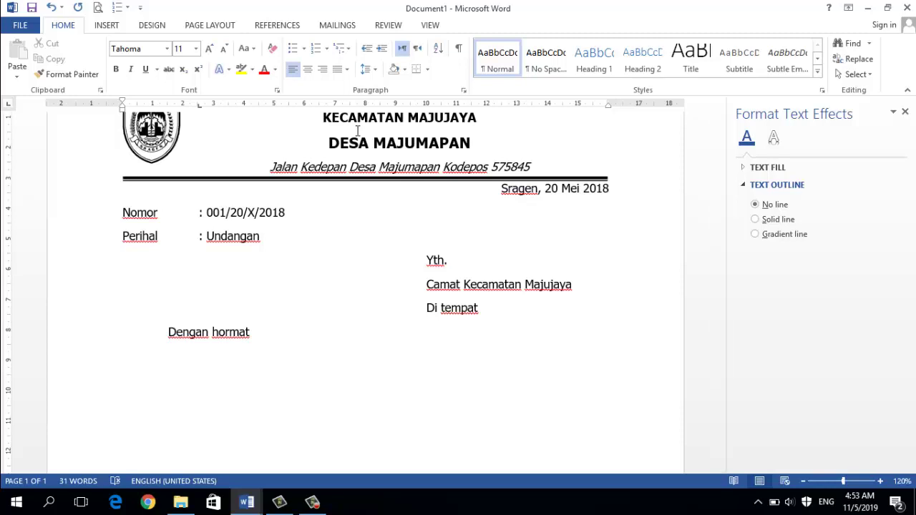
Step: Type the body sentence 'Sehubungan dengan akan diselenggarakannya Pelatihan Kemampuan Dasar Komputer … kehadiran Bapak pada:'
{"action": "type", "text": "Sehubungan de"}
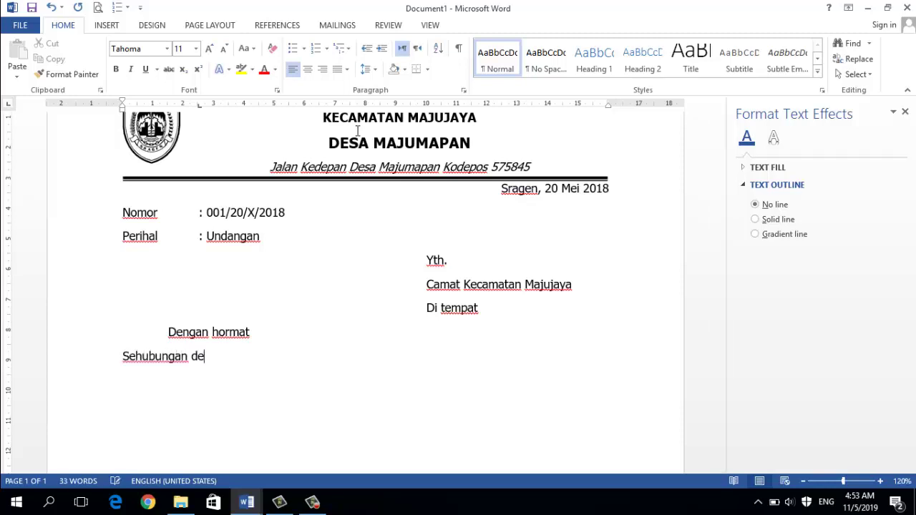
{"action": "type", "text": "ngan akan disel"}
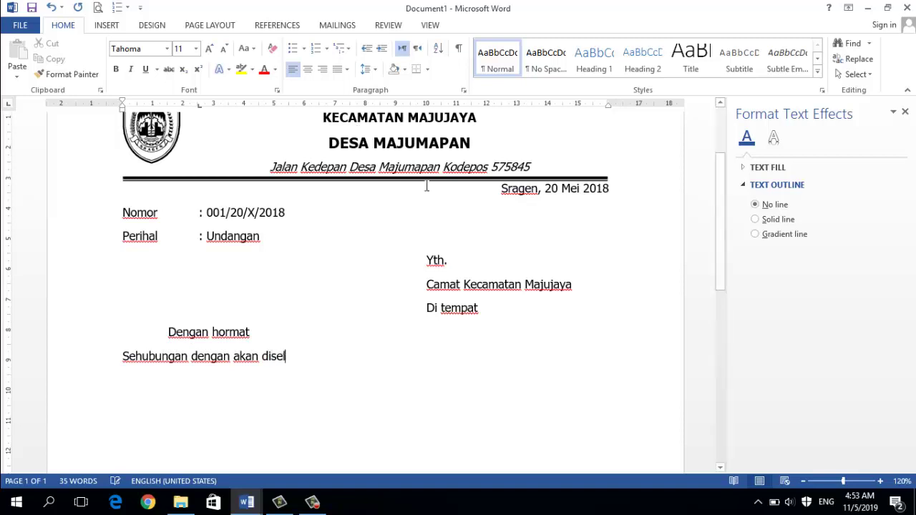
{"action": "type", "text": "enggarakannya"}
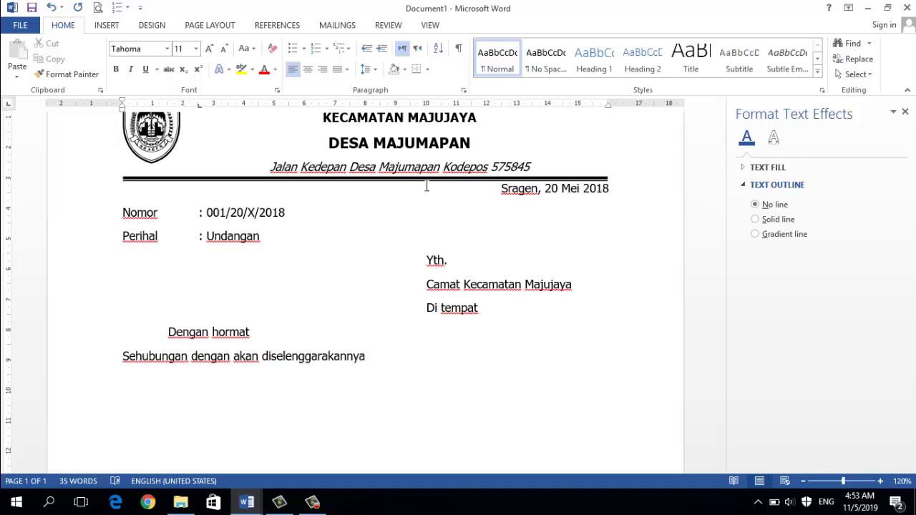
{"action": "type", "text": " Pelatihan D"}
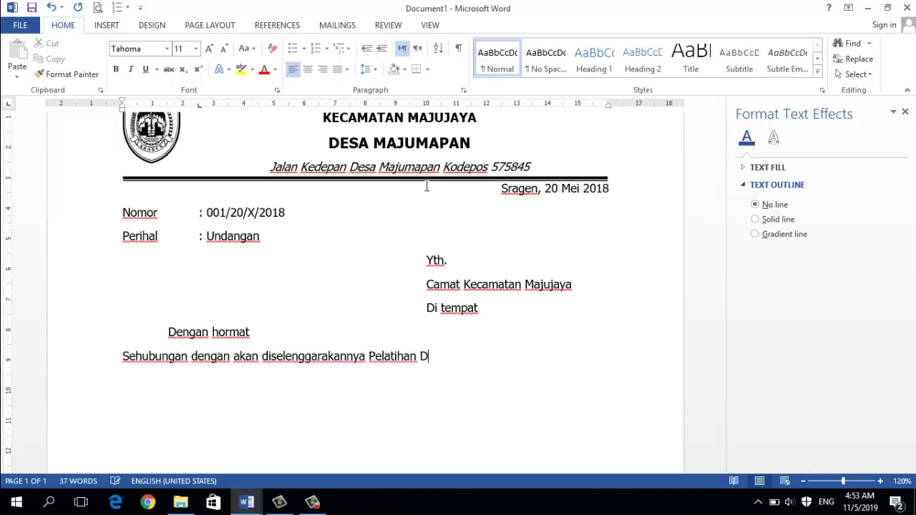
{"action": "type", "text": "asar"}
{"action": "key", "text": "BackSpace"}
{"action": "key", "text": "BackSpace"}
{"action": "key", "text": "BackSpace"}
{"action": "key", "text": "BackSpace"}
{"action": "key", "text": "BackSpace"}
{"action": "type", "text": "Kemampuan Da"}
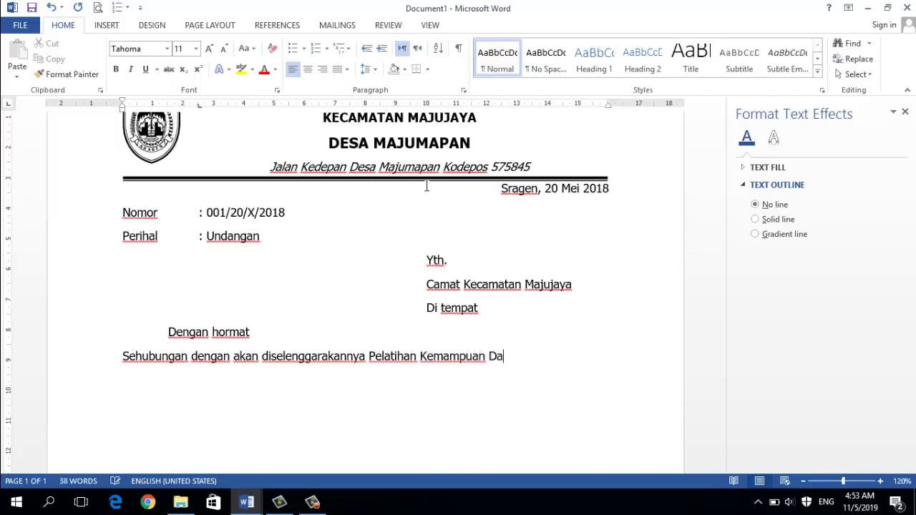
{"action": "type", "text": "sar Komputer u"}
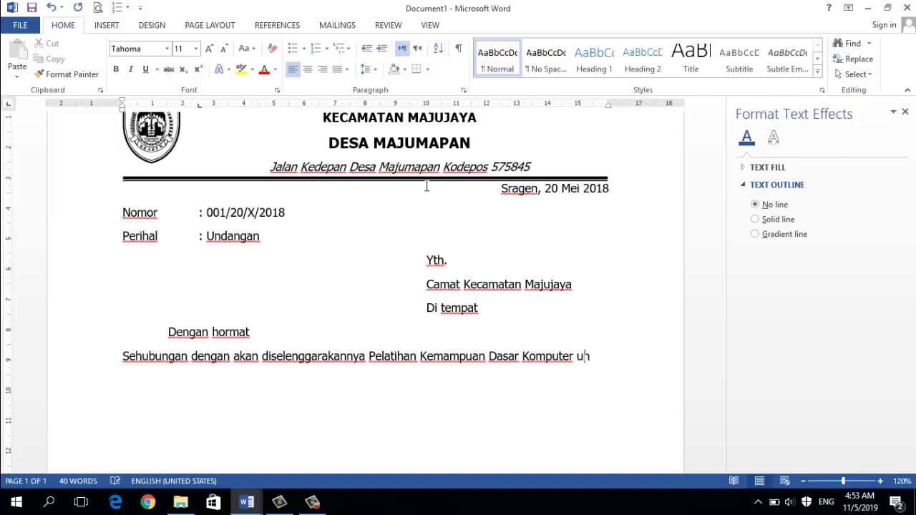
{"action": "type", "text": "ntuk Perangk"}
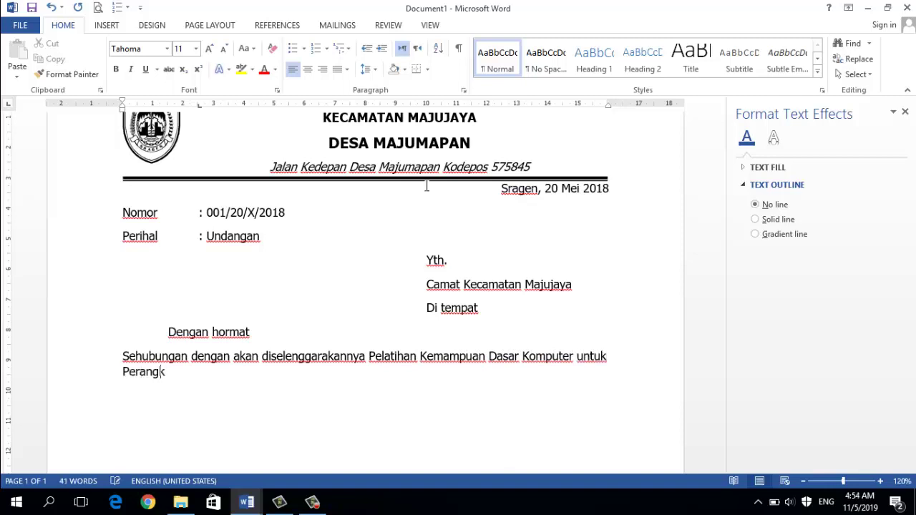
{"action": "type", "text": "at Desa Ma"}
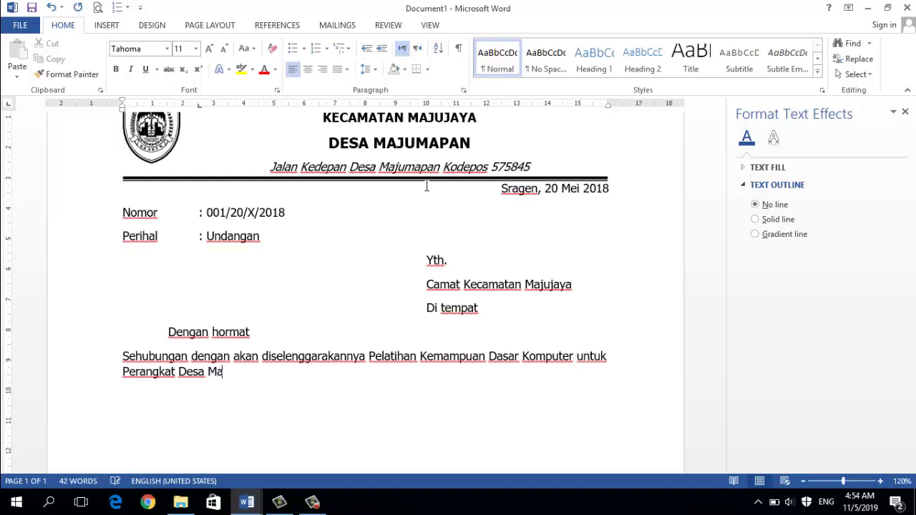
{"action": "type", "text": "jumapan"}
{"action": "key", "text": "BackSpace"}
{"action": "type", "text": "n, "}
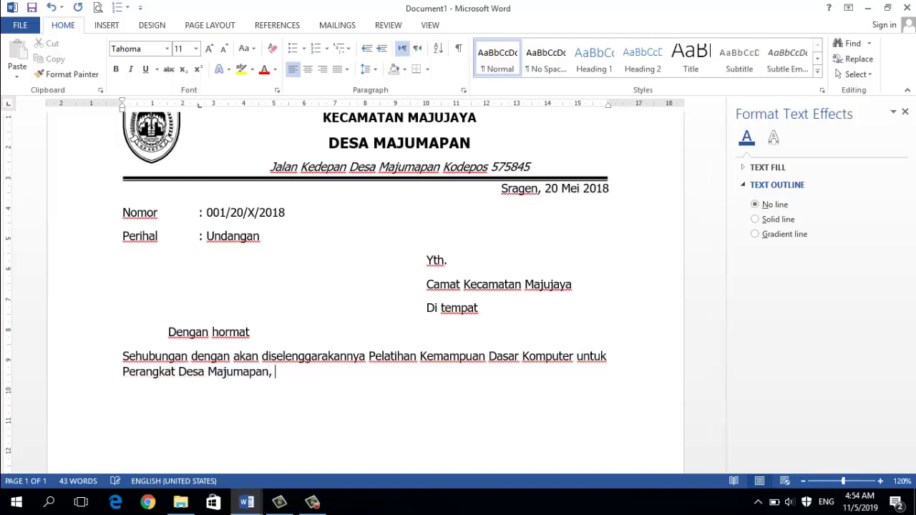
{"action": "type", "text": "kami mengharap "}
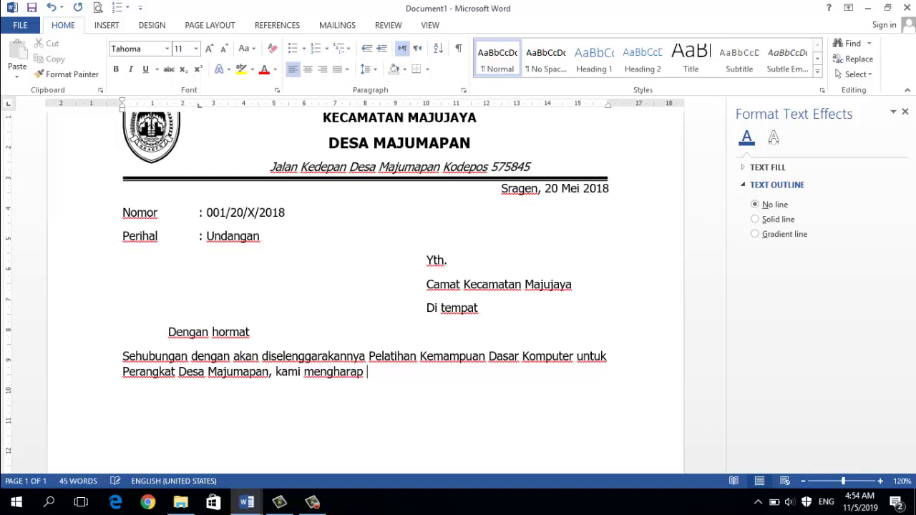
{"action": "type", "text": "kehadiran Bapa"}
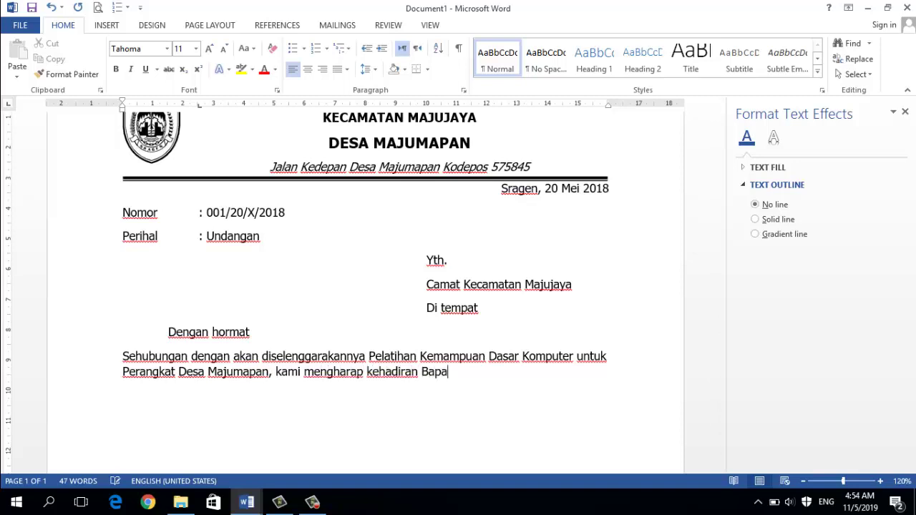
{"action": "type", "text": "k pada"}
{"action": "type", "text": ":"}
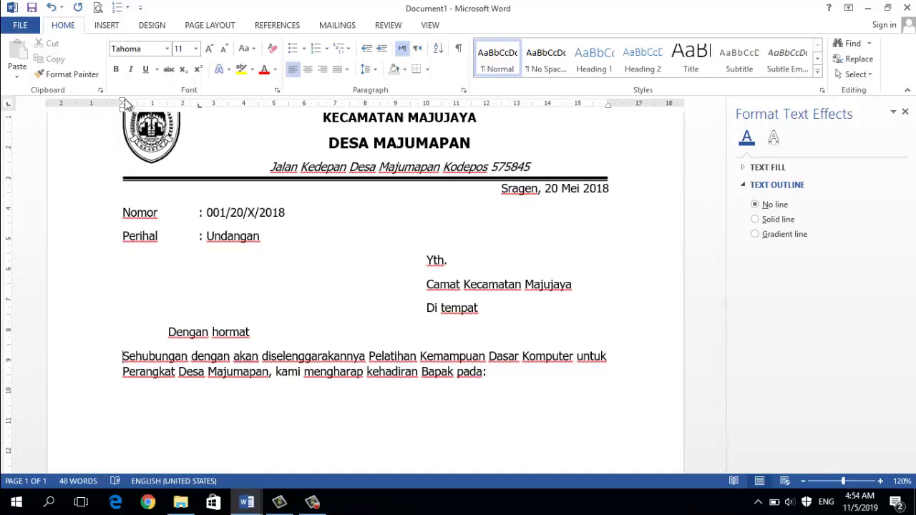
Step: Indent the body paragraph's first line on the ruler, add a new line, and switch to the SOAL UJIAN WORD document
{"action": "left_click_drag", "start_coordinate": [124, 103], "coordinate": [169, 104]}
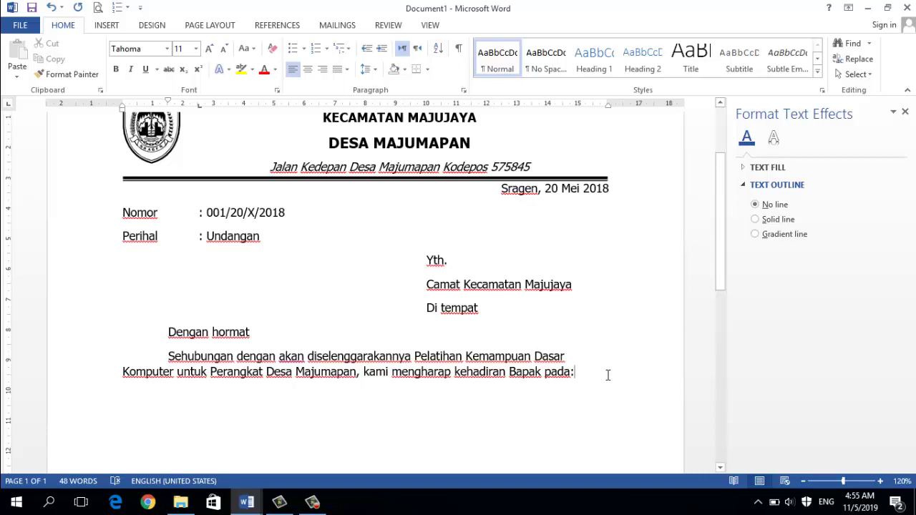
{"action": "key", "text": "Return"}
{"action": "mouse_move", "coordinate": [246, 502]}
{"action": "left_click", "coordinate": [212, 465]}
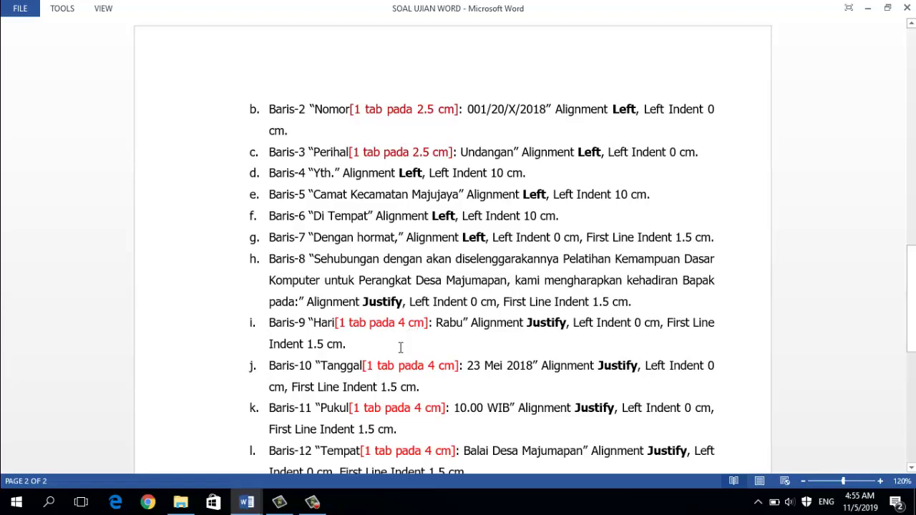
Step: Return to the Document1 letter, type the 'Hari' label, and close the Format Text Effects pane
{"action": "left_click", "coordinate": [246, 505]}
{"action": "mouse_move", "coordinate": [247, 503]}
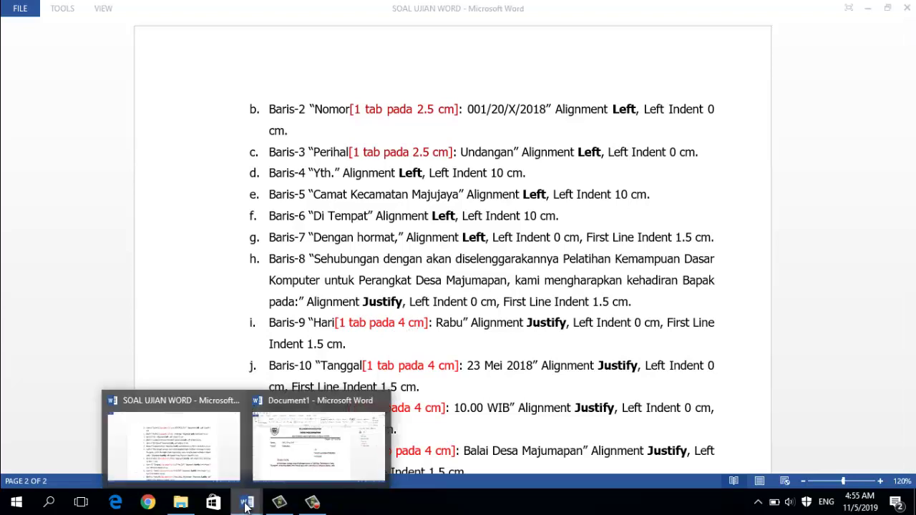
{"action": "left_click", "coordinate": [290, 474]}
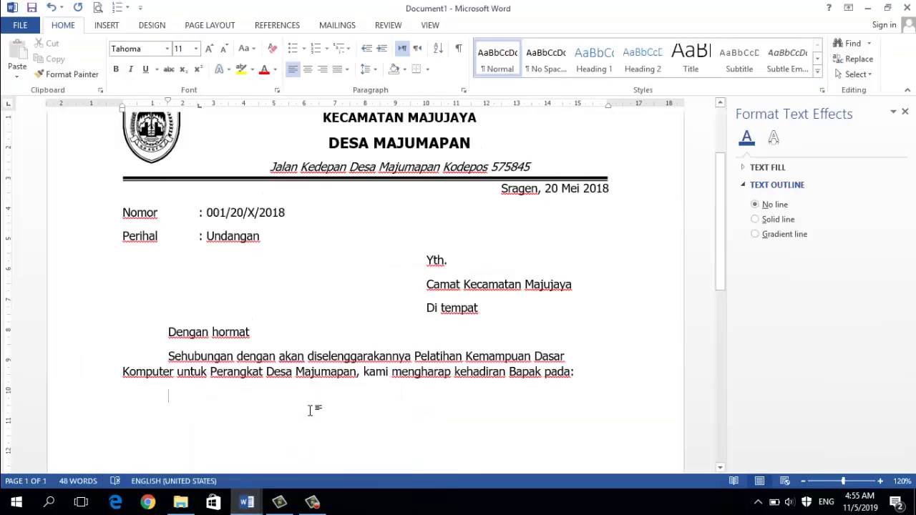
{"action": "scroll", "coordinate": [312, 409], "scroll_direction": "down", "scroll_amount": 2}
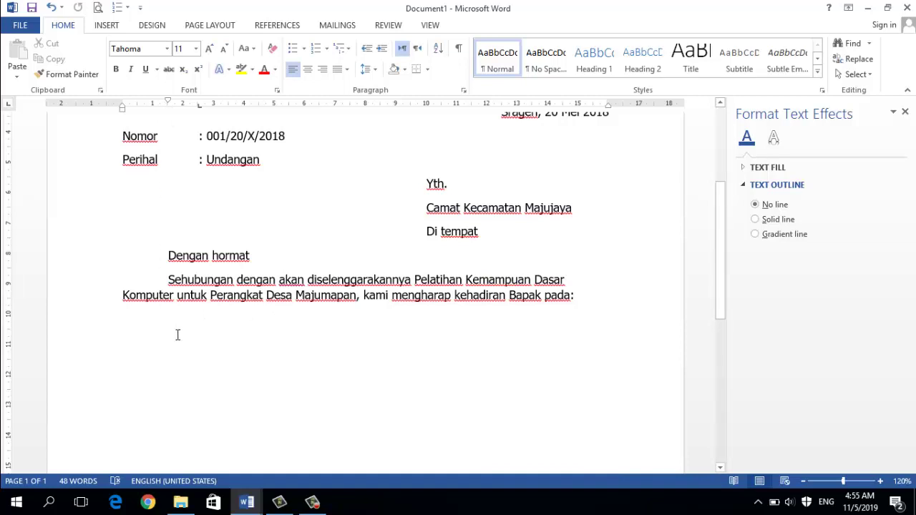
{"action": "type", "text": "Hari"}
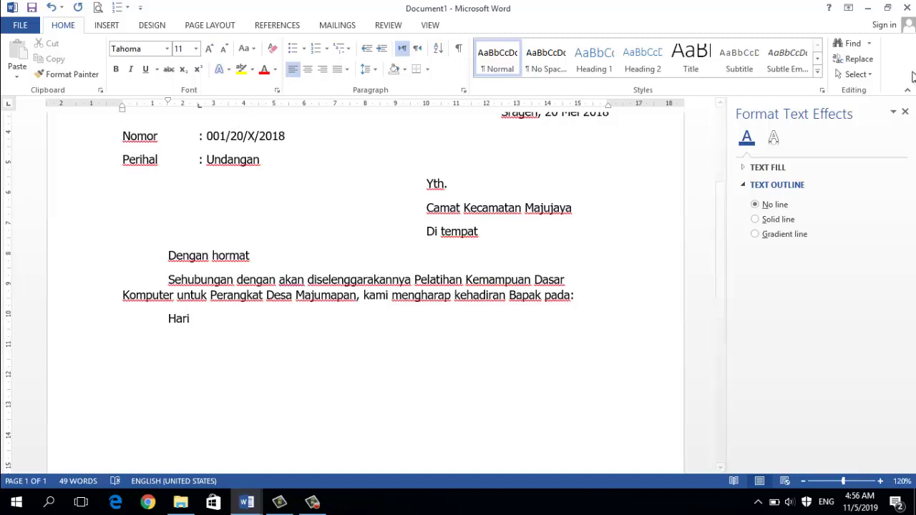
{"action": "left_click", "coordinate": [905, 112]}
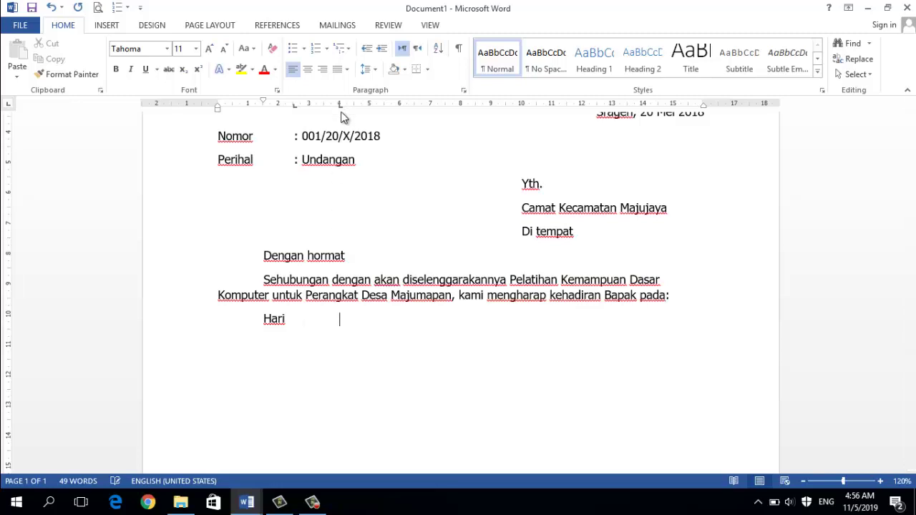
Step: Enter tab-aligned lines Hari: Rabu, Tanggal: 23 Mei 2018, Pukul: 10.00 WIB, Tempat: Balai Desa Majumapan
{"action": "double_click", "coordinate": [341, 309]}
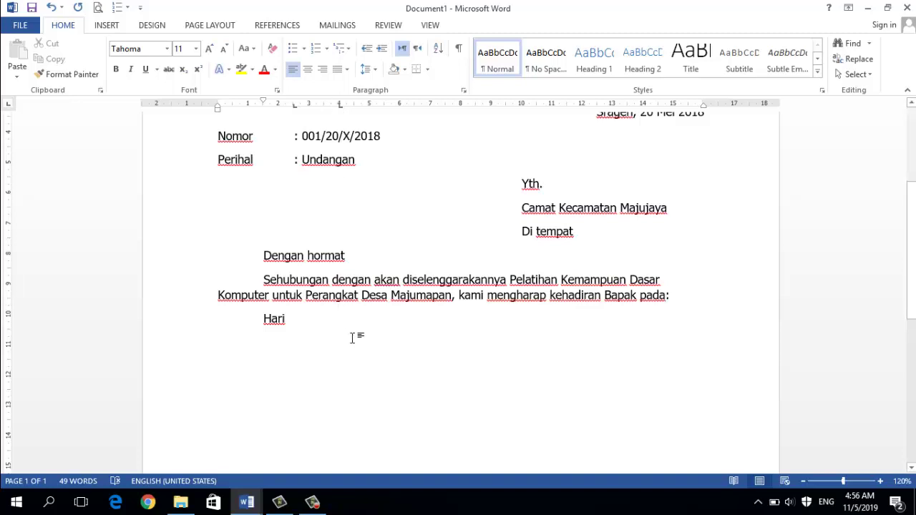
{"action": "type", "text": ": Rab"}
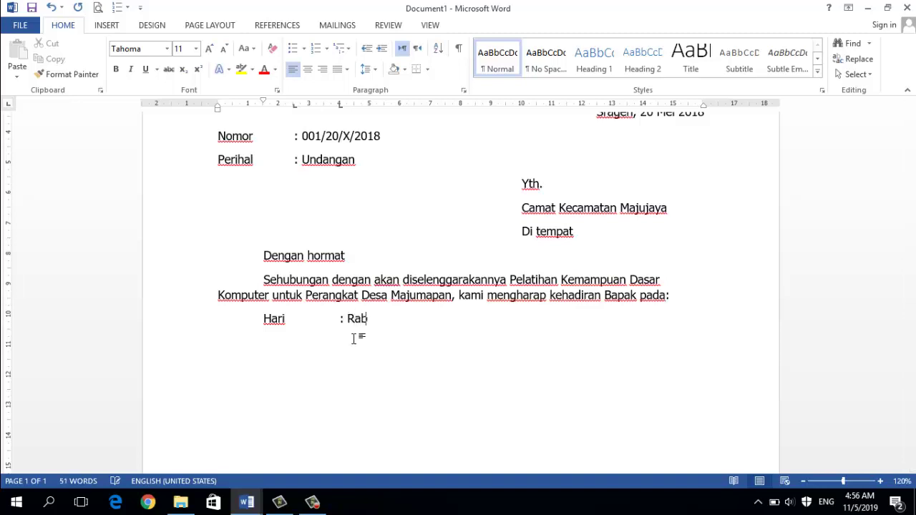
{"action": "type", "text": "u"}
{"action": "key", "text": "Return"}
{"action": "type", "text": "Tanggal\t"}
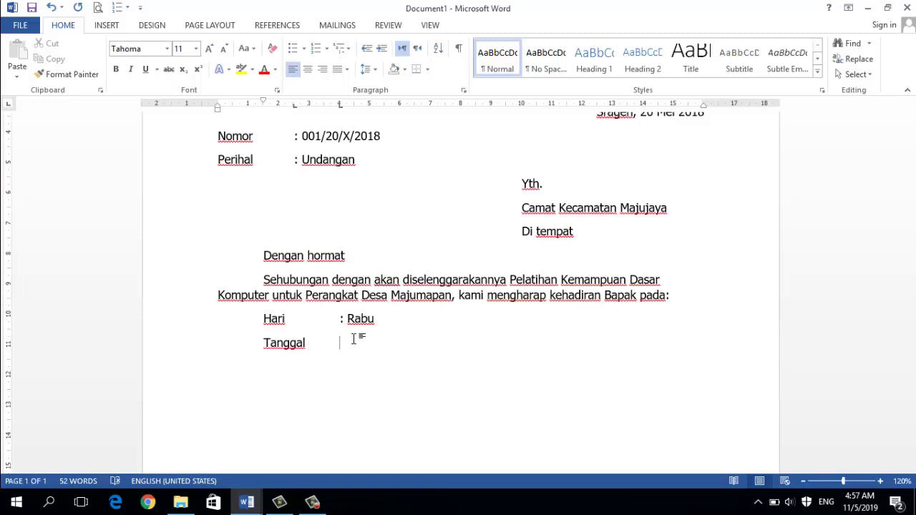
{"action": "type", "text": ": 10"}
{"action": "key", "text": "BackSpace"}
{"action": "key", "text": "BackSpace"}
{"action": "type", "text": "23 Mei "}
{"action": "type", "text": "2018 "}
{"action": "type", "text": "Pukul : "}
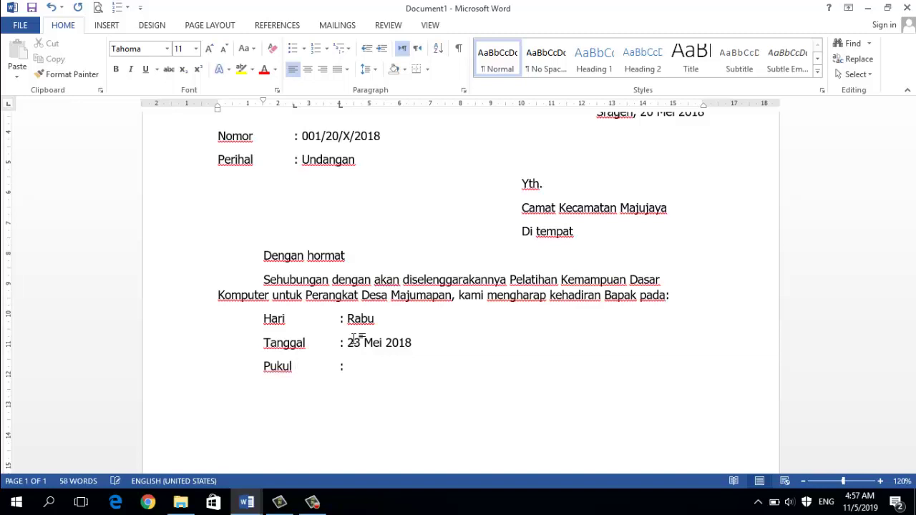
{"action": "type", "text": "10.00"}
{"action": "type", "text": " WI"}
{"action": "type", "text": "B "}
{"action": "type", "text": "Tem"}
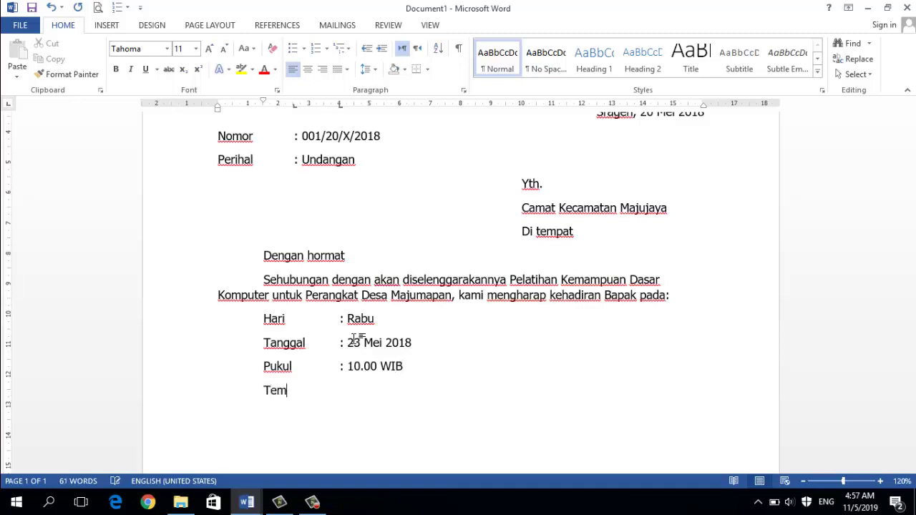
{"action": "type", "text": "pat : "}
{"action": "type", "text": "B"}
{"action": "type", "text": "alai Desa"}
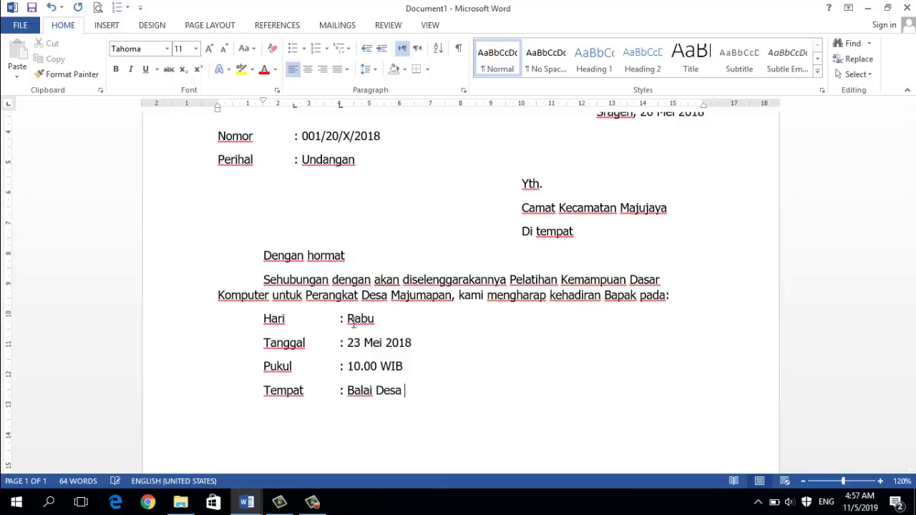
{"action": "type", "text": " Majumapan"}
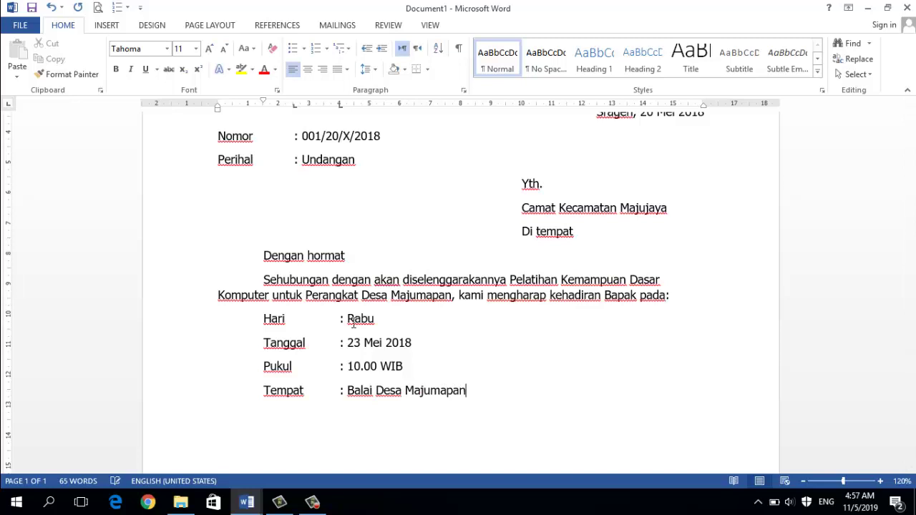
Step: Add the Kegiatan line: Pembukaan Pelatihan Dasar Komputer
{"action": "key", "text": "Return"}
{"action": "type", "text": "Kegiat"}
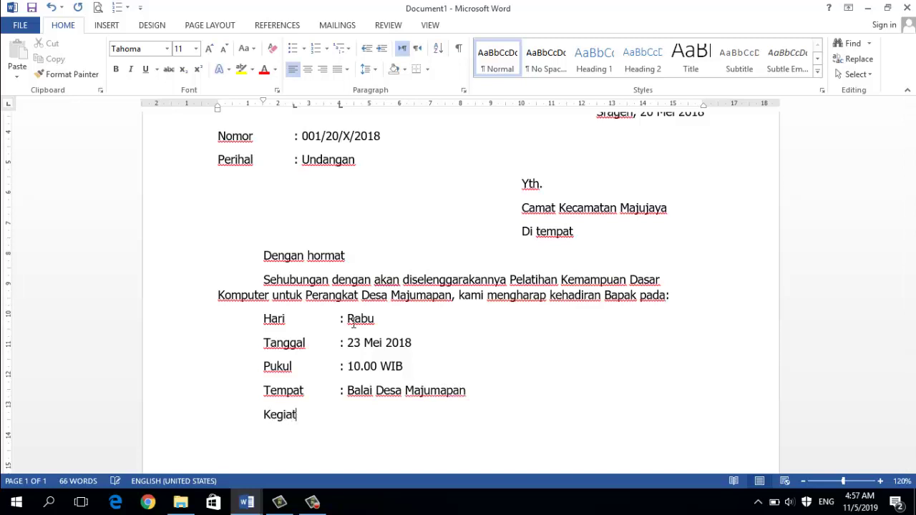
{"action": "type", "text": "an "}
{"action": "type", "text": "P"}
{"action": "type", "text": "embukaan"}
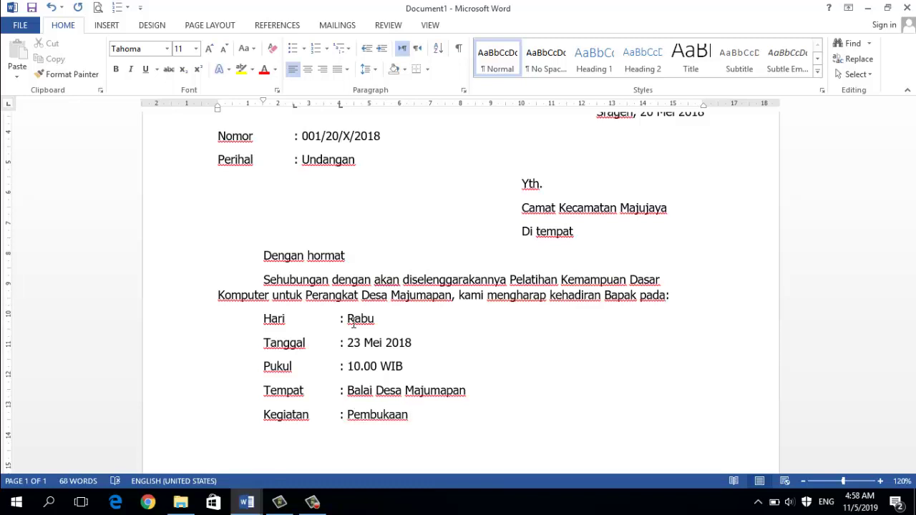
{"action": "type", "text": "elatu"}
{"action": "key", "text": "BackSpace"}
{"action": "type", "text": "i"}
{"action": "type", "text": "han Dasar"}
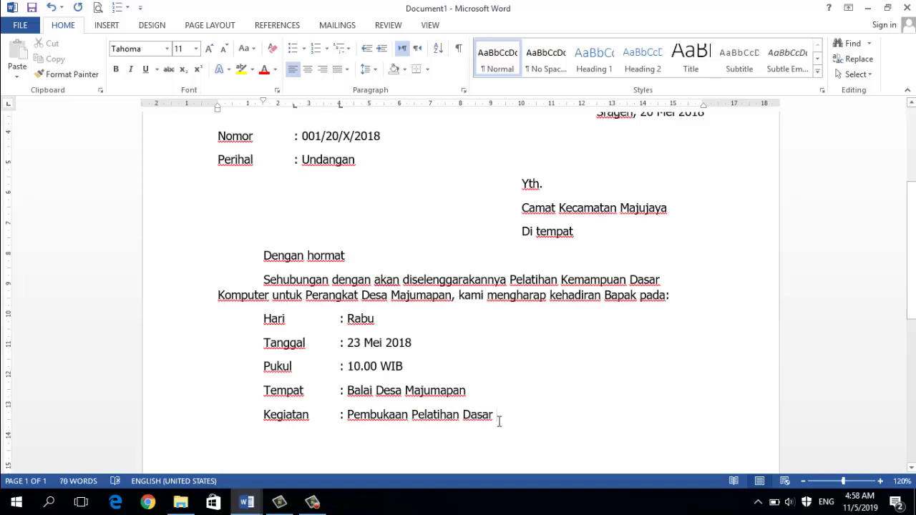
{"action": "type", "text": " Komputer"}
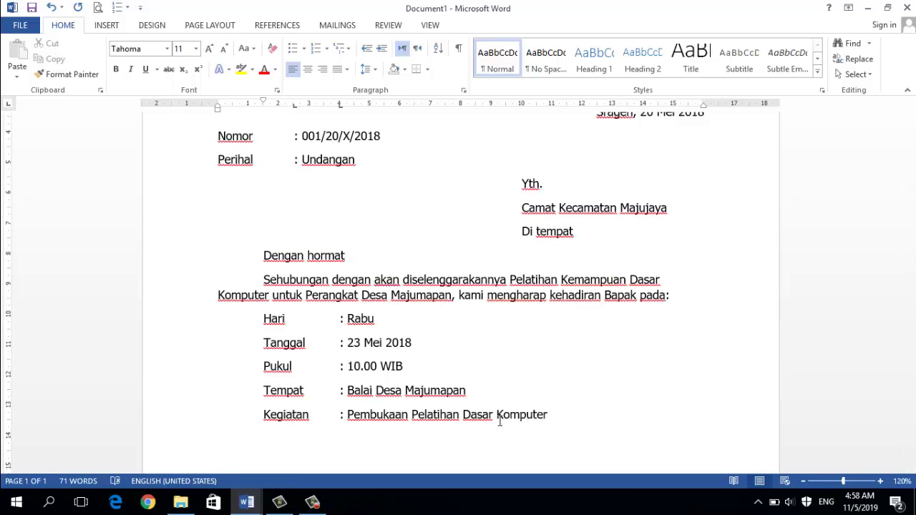
Step: Check the exam instructions document, then return to the Document1 invitation letter
{"action": "left_click", "coordinate": [247, 505]}
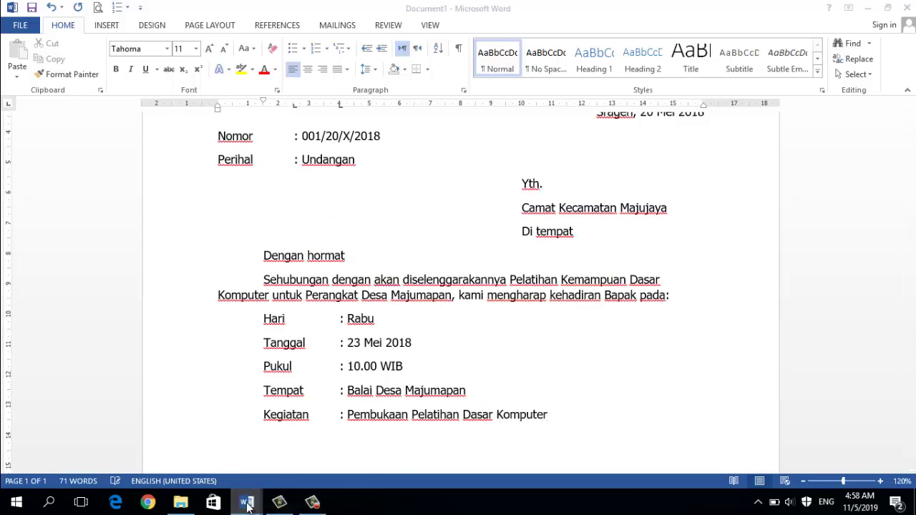
{"action": "left_click", "coordinate": [185, 449]}
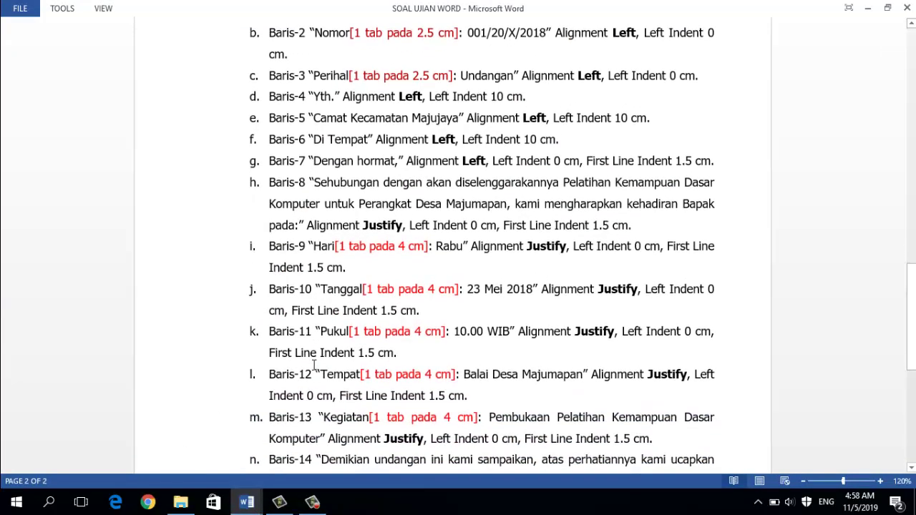
{"action": "scroll", "coordinate": [314, 365], "scroll_direction": "down", "scroll_amount": 2}
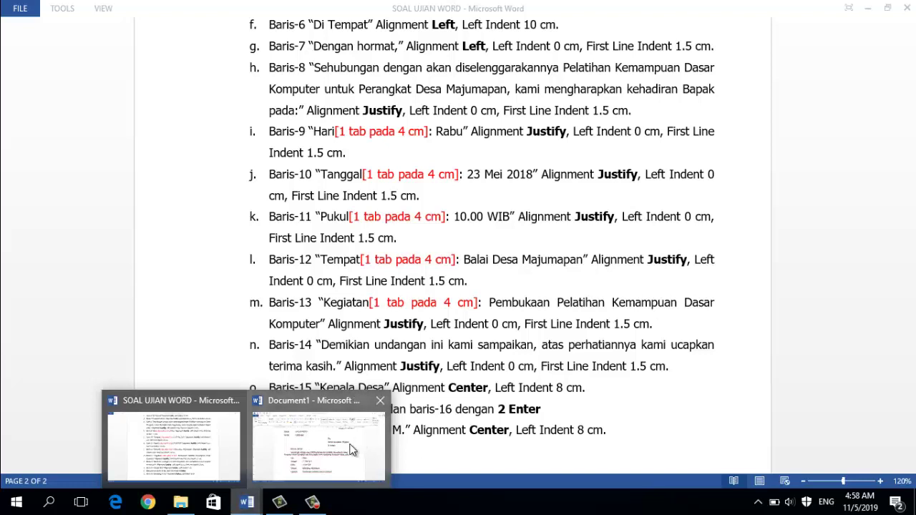
{"action": "left_click", "coordinate": [399, 445]}
Step: Add the closing sentence 'Demikian undangan ini kami sampaikan, atas perhatiannya kami ucapkan terima kasih', then view SOAL UJIAN WORD
{"action": "key", "text": "Return"}
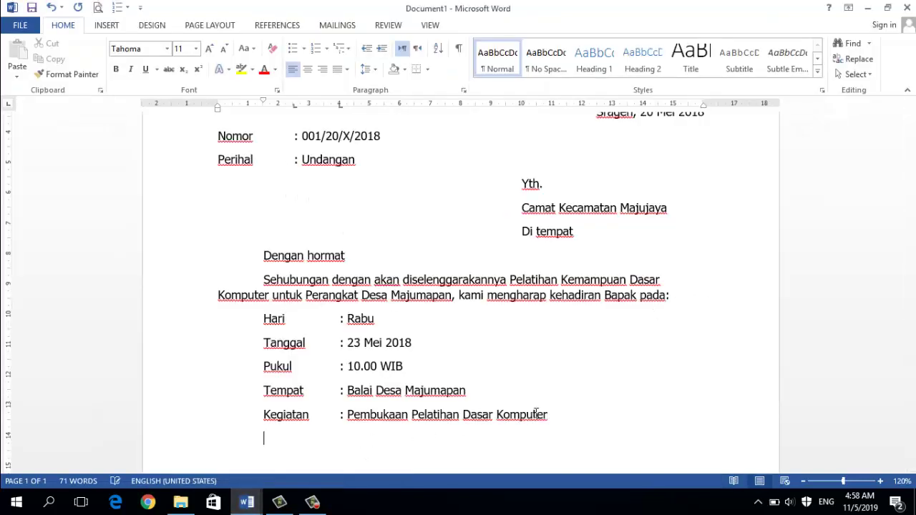
{"action": "type", "text": "Demik"}
{"action": "type", "text": "ian undangan in"}
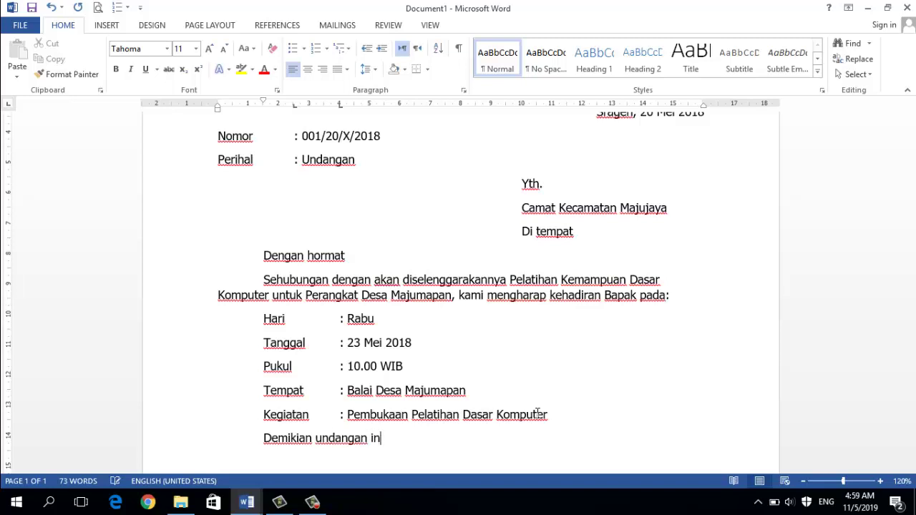
{"action": "type", "text": "i kami buat"}
{"action": "key", "text": "BackSpace"}
{"action": "key", "text": "BackSpace"}
{"action": "key", "text": "BackSpace"}
{"action": "type", "text": "sampaik"}
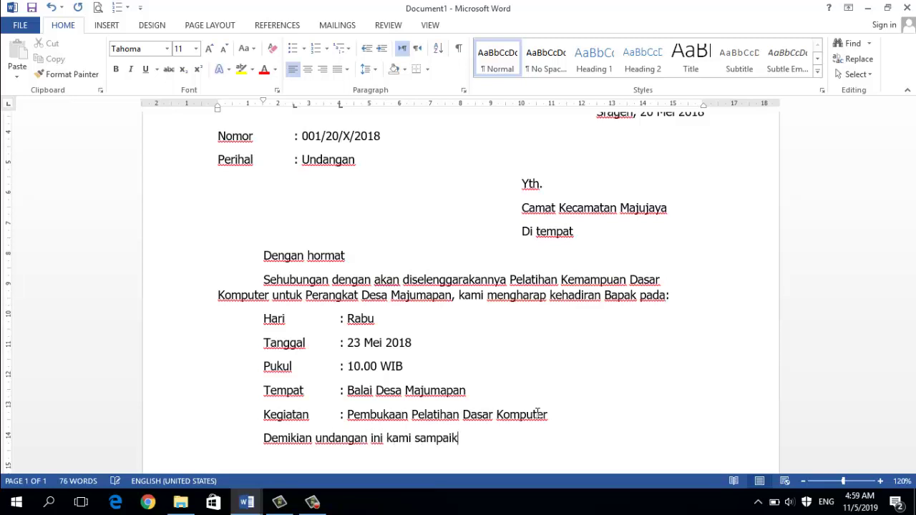
{"action": "type", "text": "an, atas"}
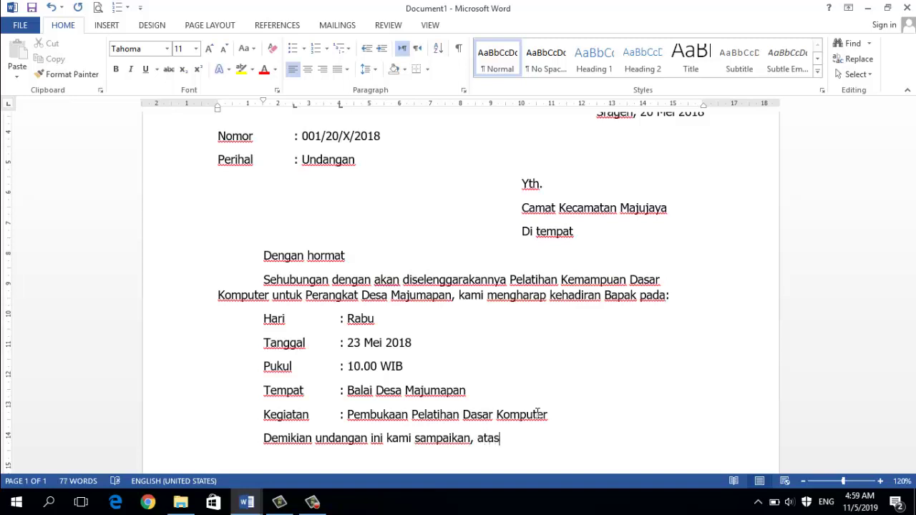
{"action": "type", "text": " perhatu"}
{"action": "key", "text": "BackSpace"}
{"action": "type", "text": "iannya kami u"}
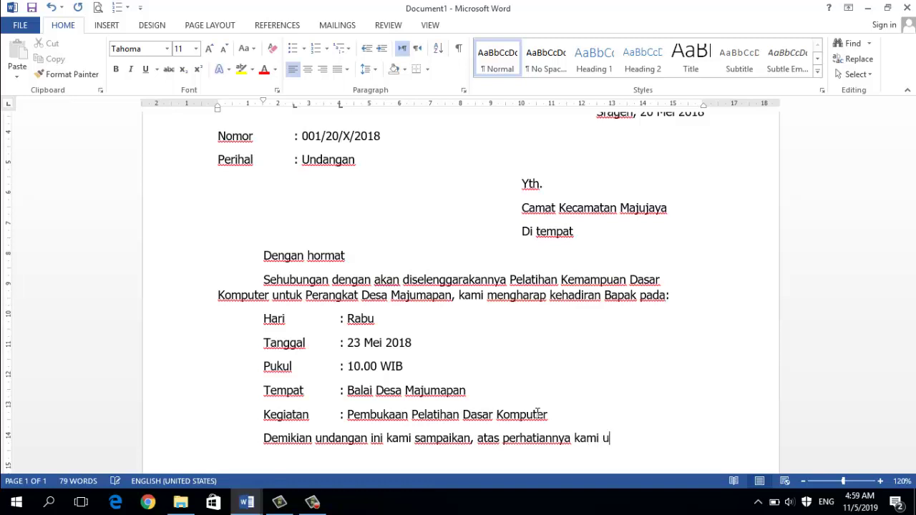
{"action": "type", "text": "capkan terim"}
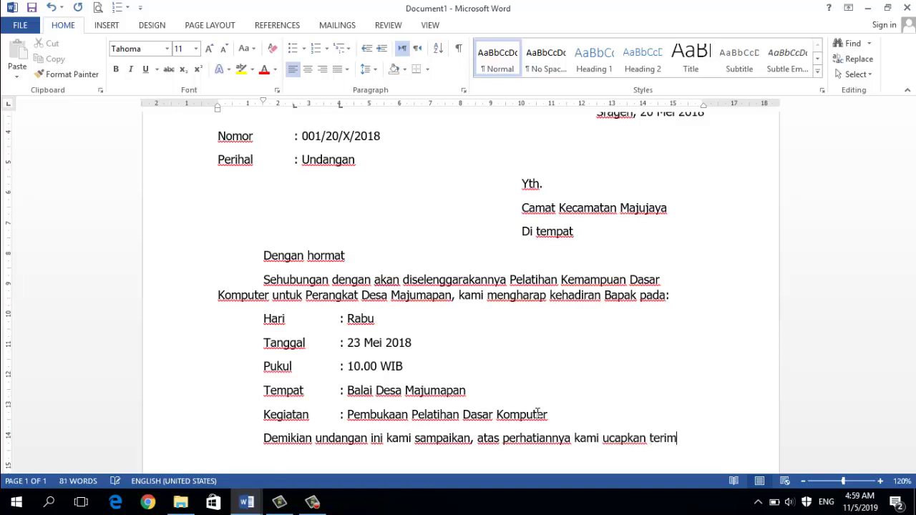
{"action": "type", "text": "a kasih."}
{"action": "left_click", "coordinate": [247, 503]}
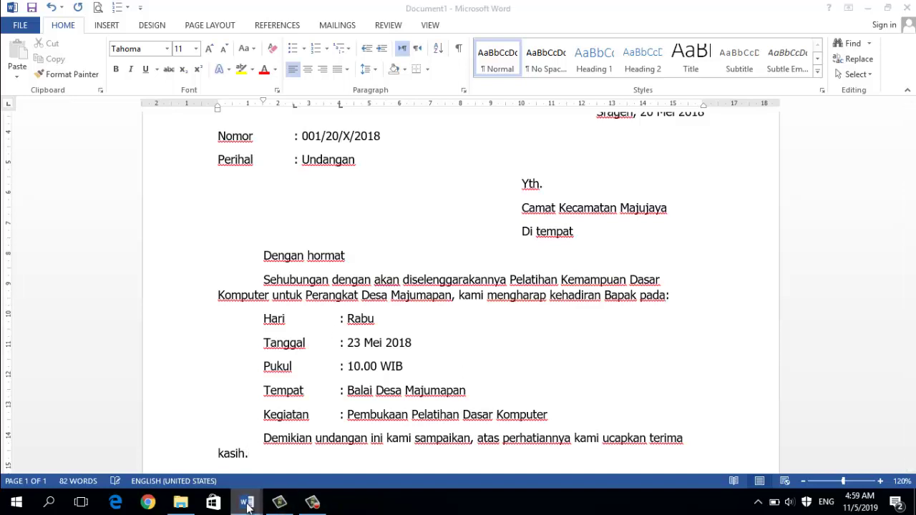
{"action": "left_click", "coordinate": [229, 460]}
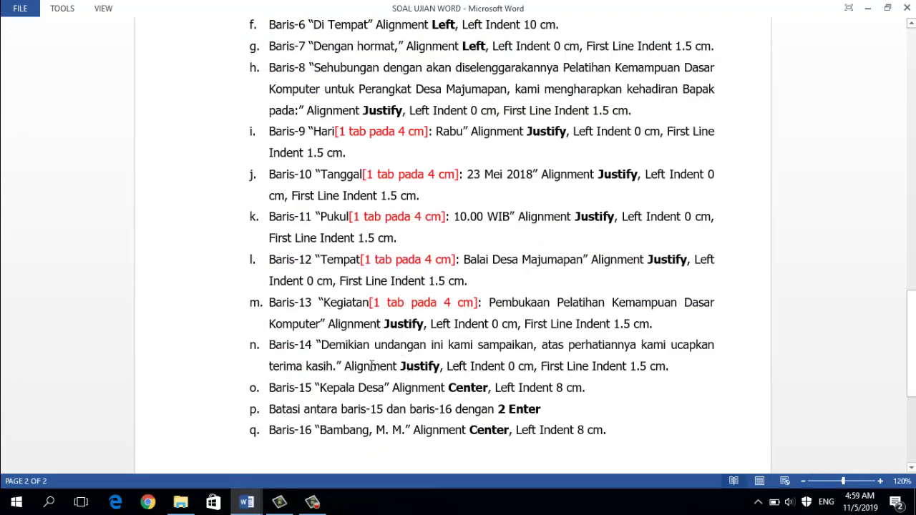
Step: After reading the instructions, go back to Document1 and add a blank line after 'kasih.'
{"action": "scroll", "coordinate": [373, 366], "scroll_direction": "down", "scroll_amount": 1}
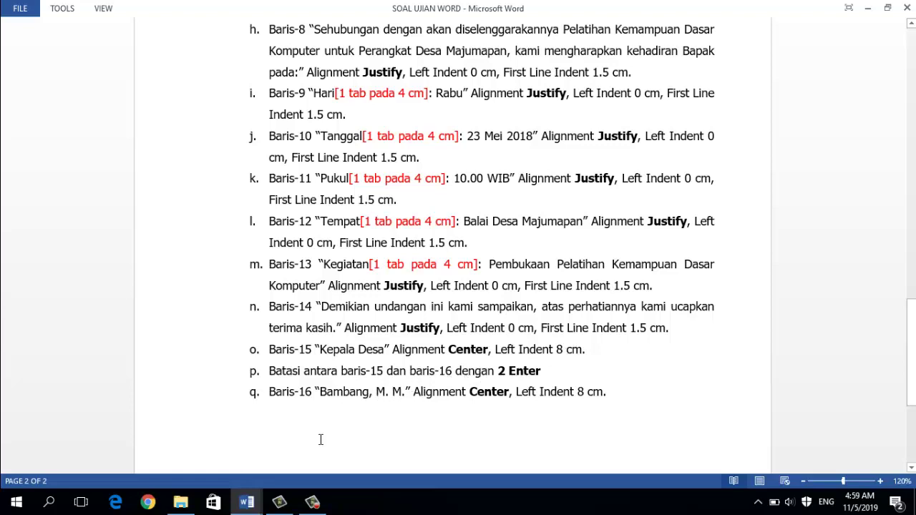
{"action": "mouse_move", "coordinate": [246, 503]}
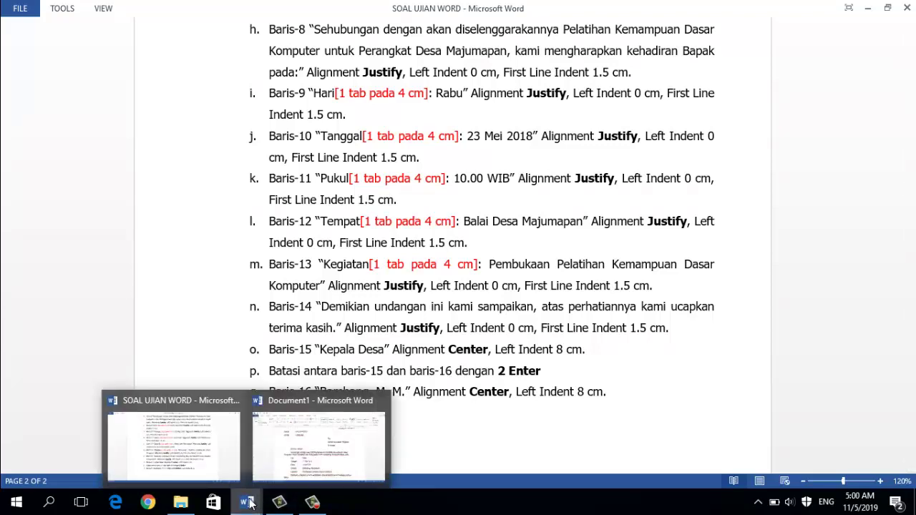
{"action": "left_click", "coordinate": [338, 465]}
{"action": "scroll", "coordinate": [333, 447], "scroll_direction": "down", "scroll_amount": 2}
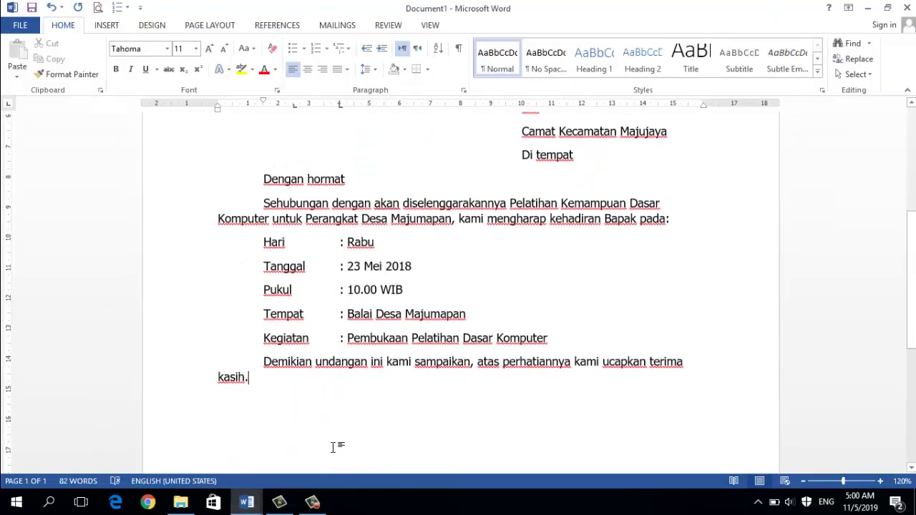
{"action": "key", "text": "Return"}
Step: Set the empty paragraph's left indentation to 8 cm in the Paragraph dialog
{"action": "left_click", "coordinate": [464, 91]}
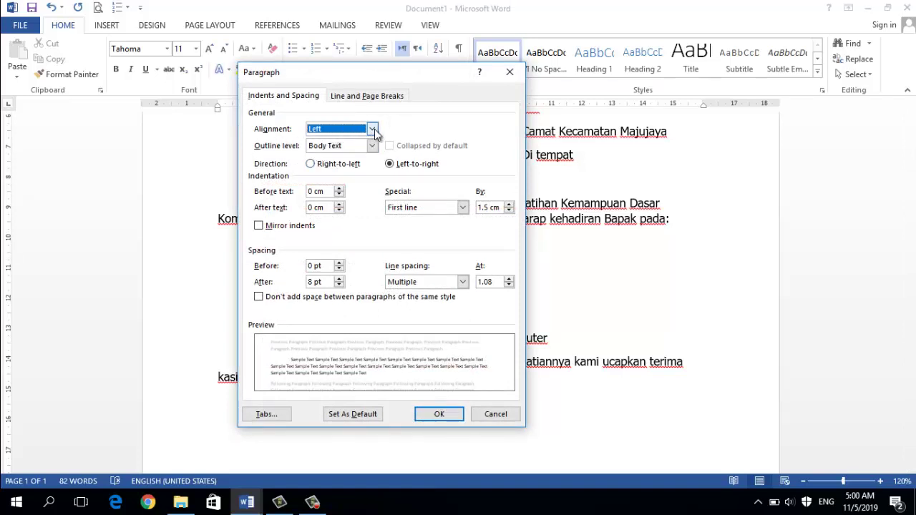
{"action": "left_click", "coordinate": [312, 191]}
{"action": "left_click_drag", "start_coordinate": [313, 192], "coordinate": [308, 196]}
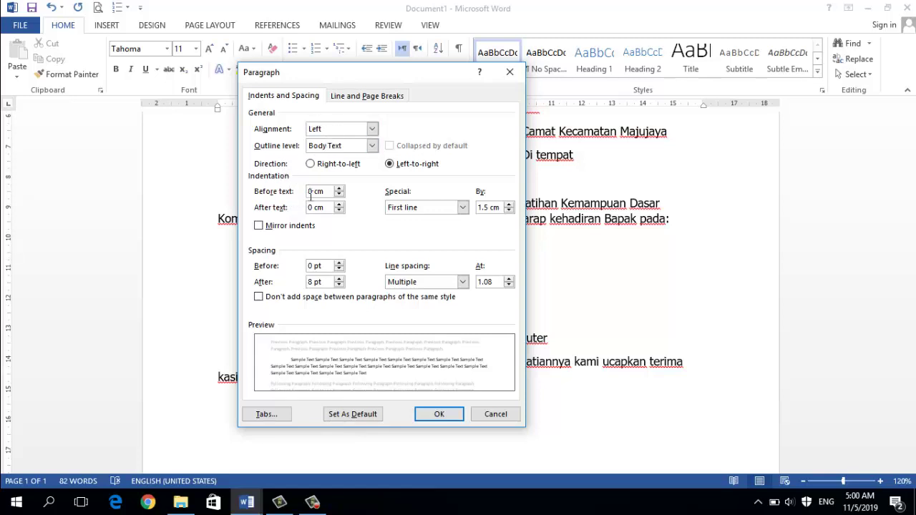
{"action": "type", "text": "8"}
{"action": "left_click", "coordinate": [432, 414]}
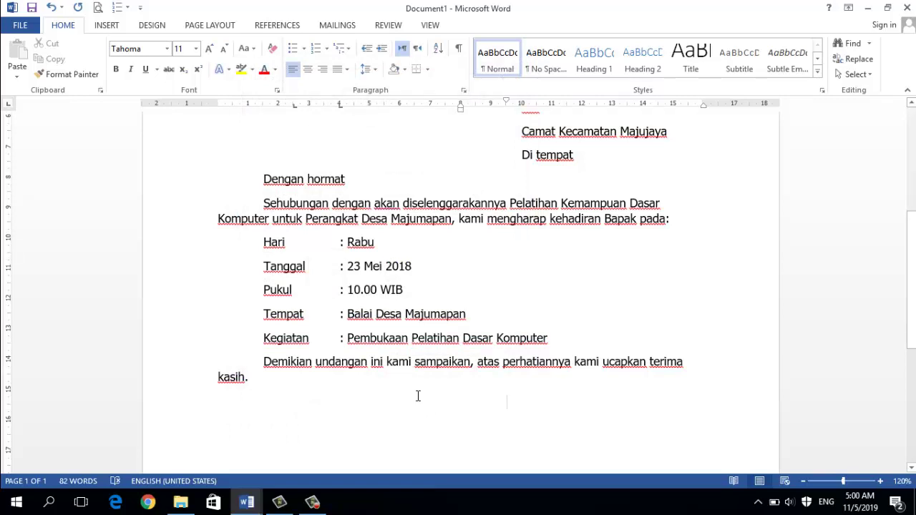
Step: Type 'Kepala Desa' and, two lines below, the village head's name with degree
{"action": "type", "text": "Kep"}
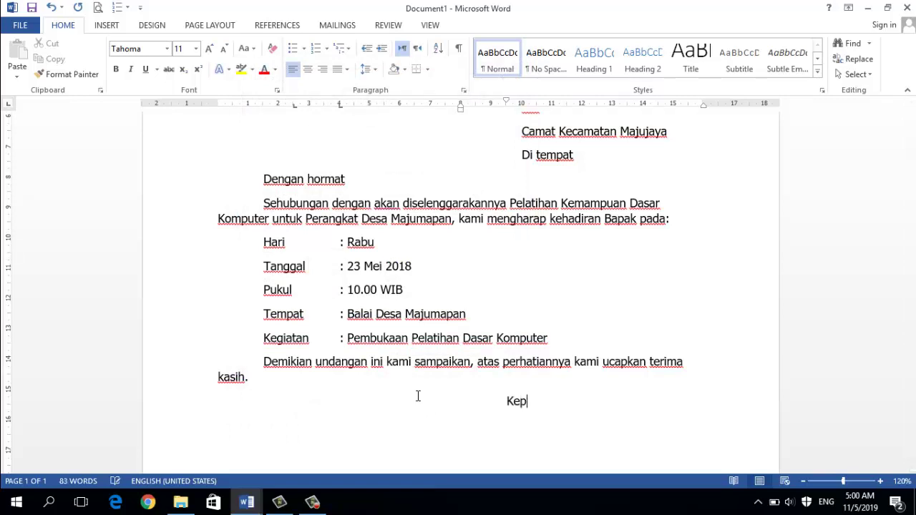
{"action": "type", "text": "ala"}
{"action": "type", "text": " Des"}
{"action": "type", "text": "a"}
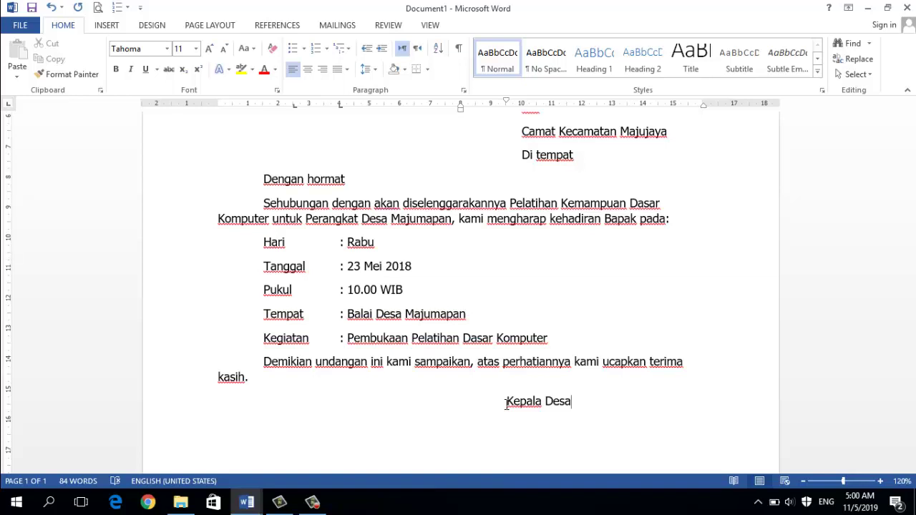
{"action": "key", "text": "Return"}
{"action": "type", "text": "B"}
{"action": "type", "text": "amba"}
{"action": "type", "text": "ng,"}
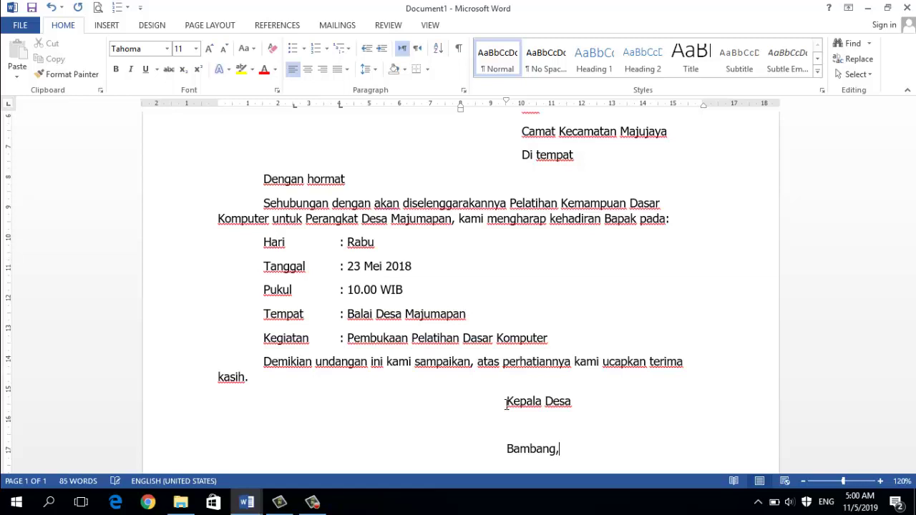
{"action": "type", "text": " M. "}
{"action": "type", "text": "M."}
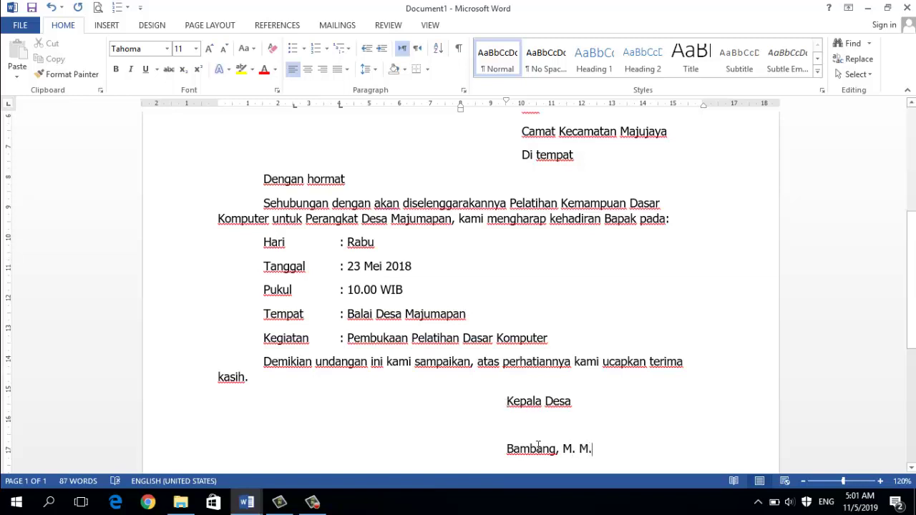
Step: Apply 1.5 line spacing to the Kepala Desa and signatory name lines
{"action": "scroll", "coordinate": [558, 423], "scroll_direction": "down", "scroll_amount": 2}
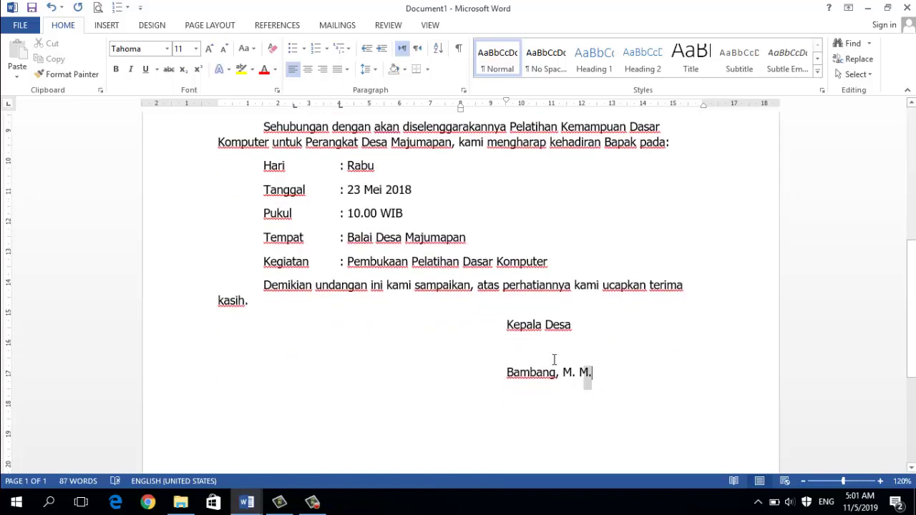
{"action": "left_click_drag", "start_coordinate": [592, 372], "coordinate": [522, 334]}
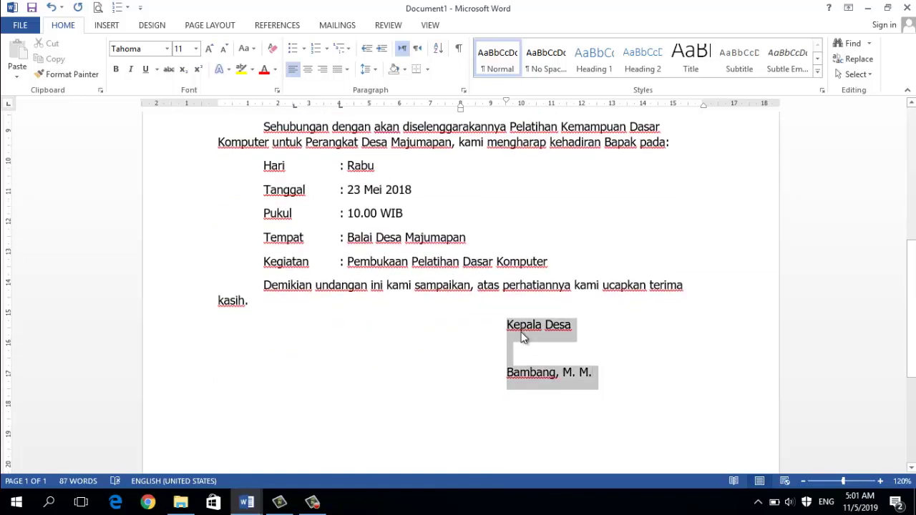
{"action": "left_click", "coordinate": [376, 72]}
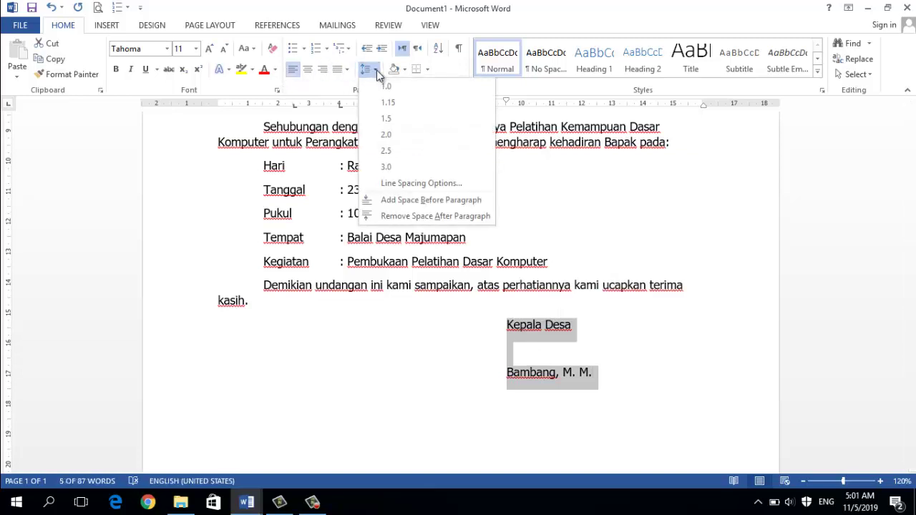
{"action": "left_click", "coordinate": [385, 122]}
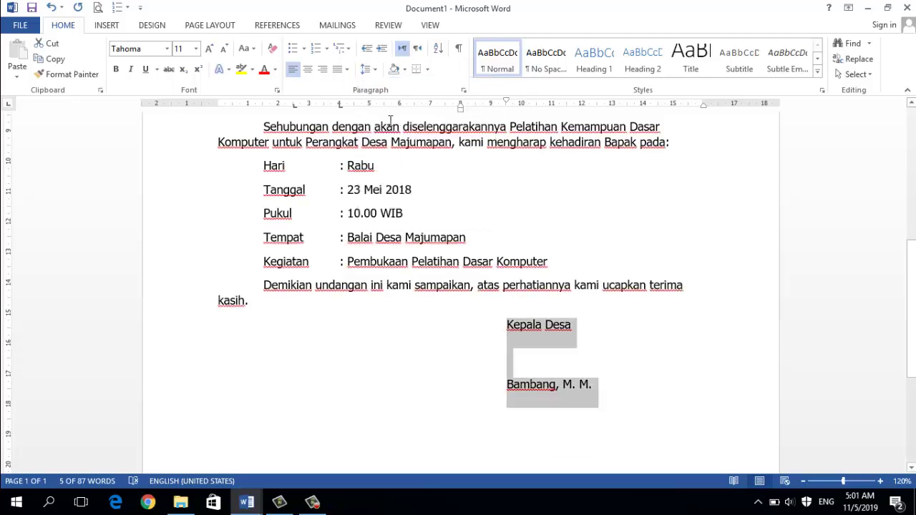
{"action": "left_click", "coordinate": [655, 352]}
{"action": "scroll", "coordinate": [654, 352], "scroll_direction": "up", "scroll_amount": 3}
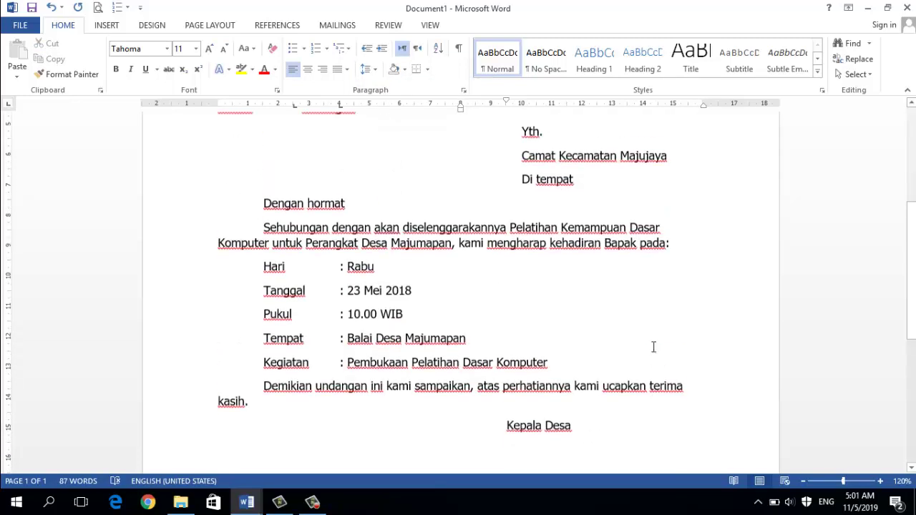
{"action": "scroll", "coordinate": [654, 348], "scroll_direction": "up", "scroll_amount": 1}
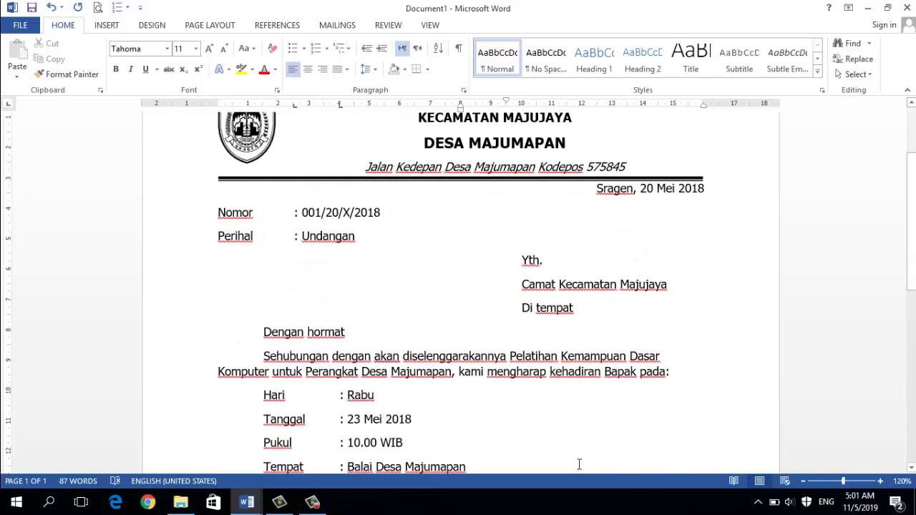
{"action": "left_click", "coordinate": [246, 501]}
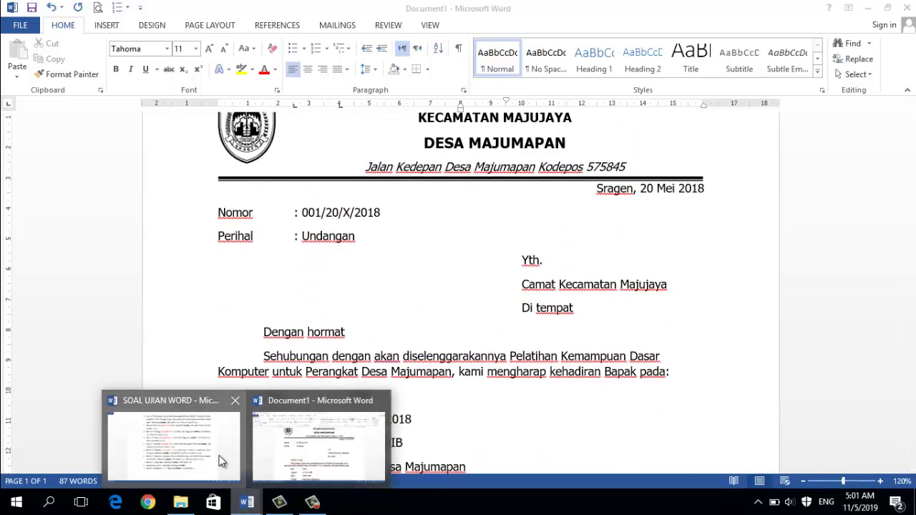
{"action": "left_click", "coordinate": [221, 459]}
{"action": "scroll", "coordinate": [310, 393], "scroll_direction": "down", "scroll_amount": 2}
{"action": "scroll", "coordinate": [311, 393], "scroll_direction": "down", "scroll_amount": 3}
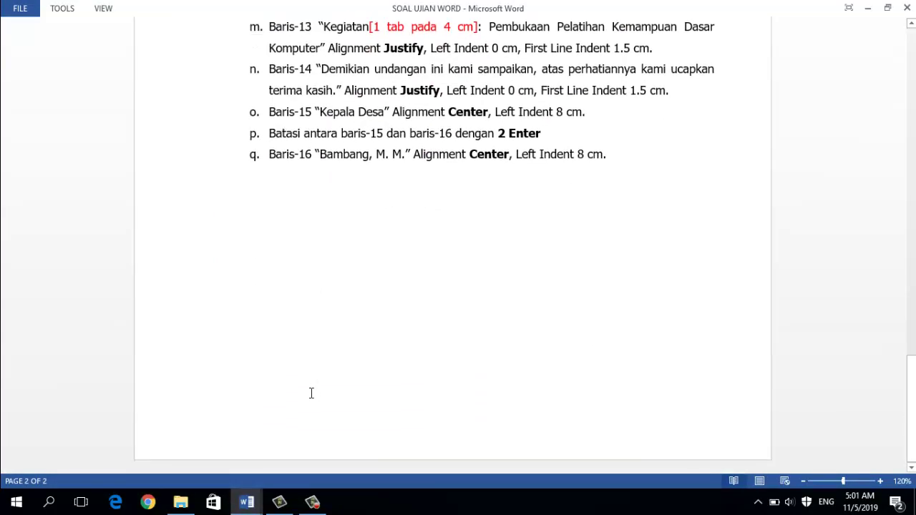
{"action": "scroll", "coordinate": [310, 393], "scroll_direction": "up", "scroll_amount": 6}
{"action": "scroll", "coordinate": [310, 393], "scroll_direction": "up", "scroll_amount": 3}
{"action": "scroll", "coordinate": [315, 387], "scroll_direction": "up", "scroll_amount": 5}
{"action": "scroll", "coordinate": [317, 385], "scroll_direction": "up", "scroll_amount": 1}
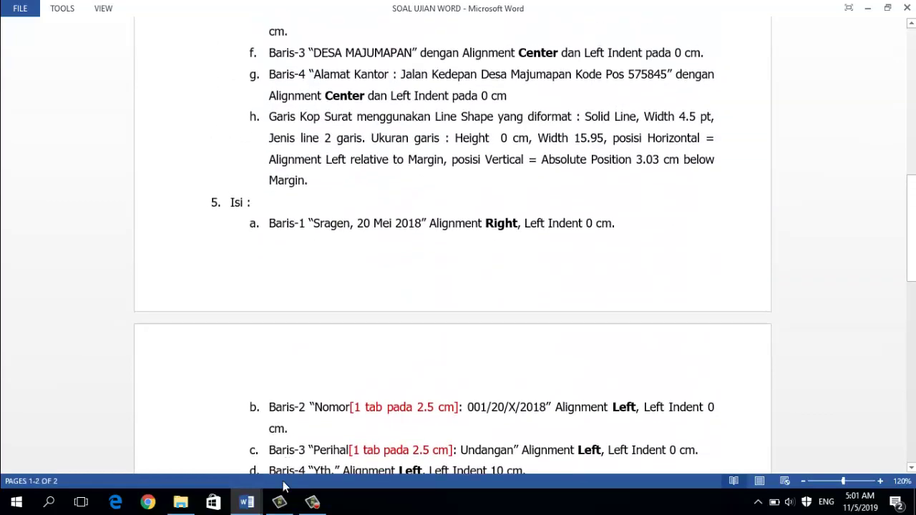
{"action": "mouse_move", "coordinate": [246, 502]}
{"action": "left_click", "coordinate": [335, 469]}
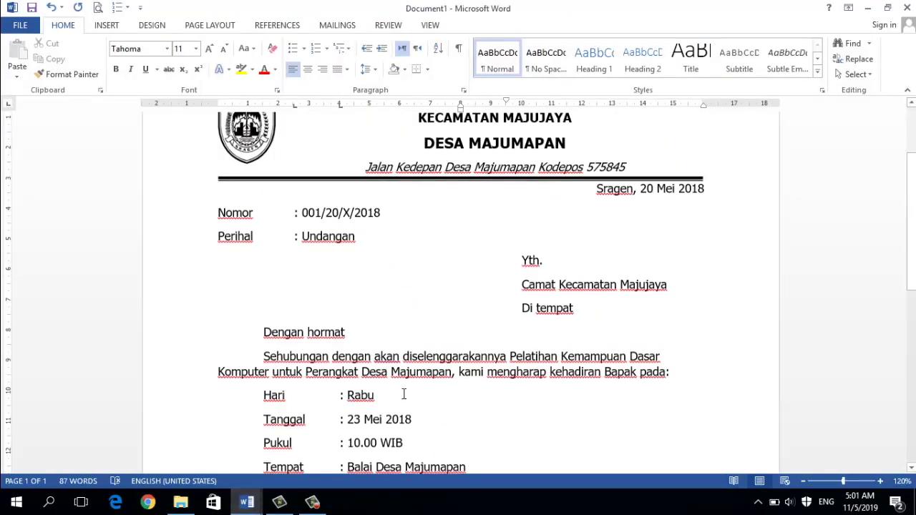
Step: Review the whole letter from letterhead to signature, then show its print preview
{"action": "scroll", "coordinate": [419, 347], "scroll_direction": "up", "scroll_amount": 3}
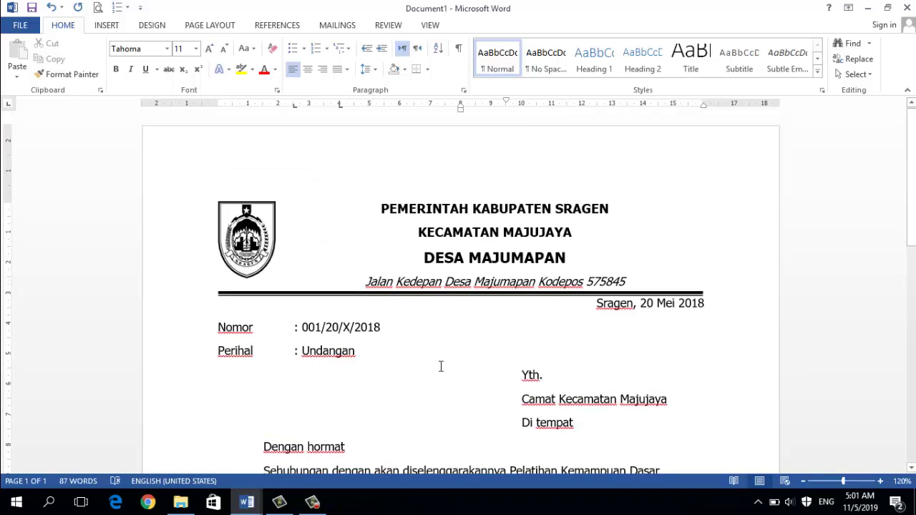
{"action": "scroll", "coordinate": [441, 366], "scroll_direction": "down", "scroll_amount": 1}
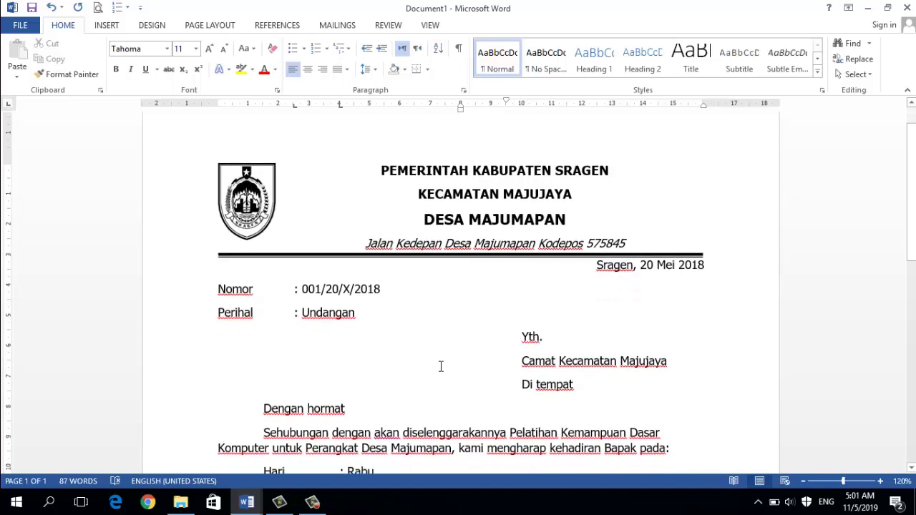
{"action": "scroll", "coordinate": [440, 366], "scroll_direction": "down", "scroll_amount": 1}
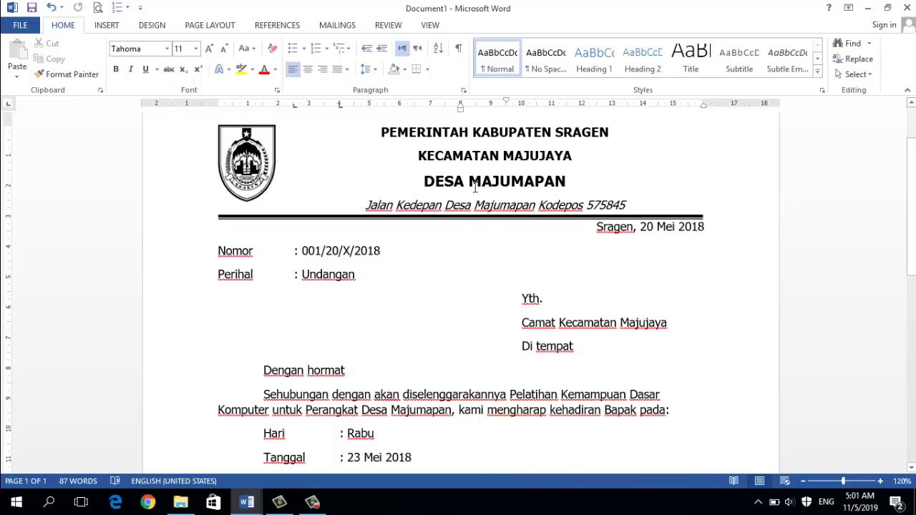
{"action": "scroll", "coordinate": [474, 242], "scroll_direction": "down", "scroll_amount": 2}
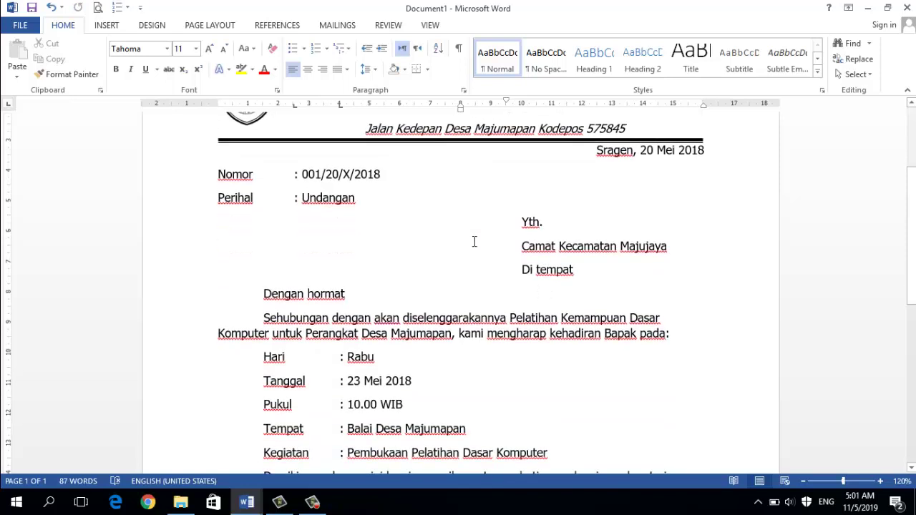
{"action": "scroll", "coordinate": [475, 241], "scroll_direction": "down", "scroll_amount": 1}
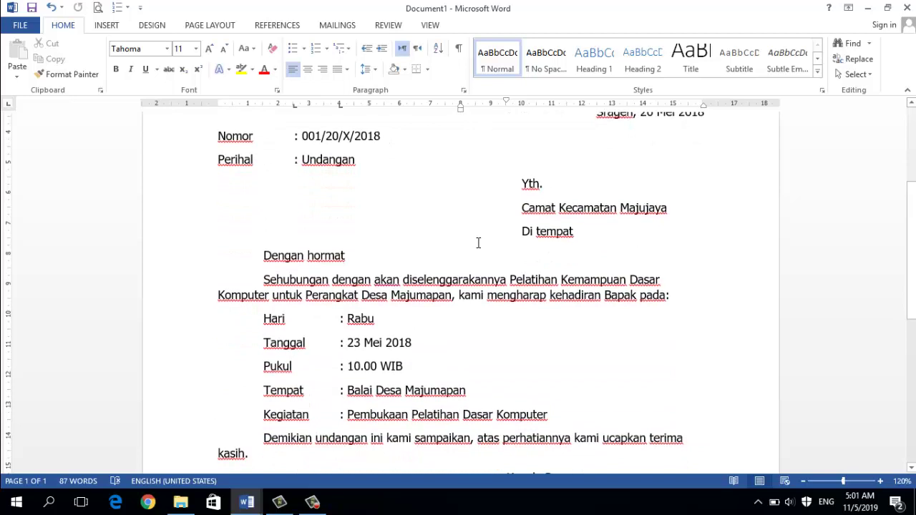
{"action": "scroll", "coordinate": [478, 242], "scroll_direction": "down", "scroll_amount": 2}
{"action": "scroll", "coordinate": [478, 243], "scroll_direction": "up", "scroll_amount": 2}
{"action": "scroll", "coordinate": [479, 242], "scroll_direction": "up", "scroll_amount": 3}
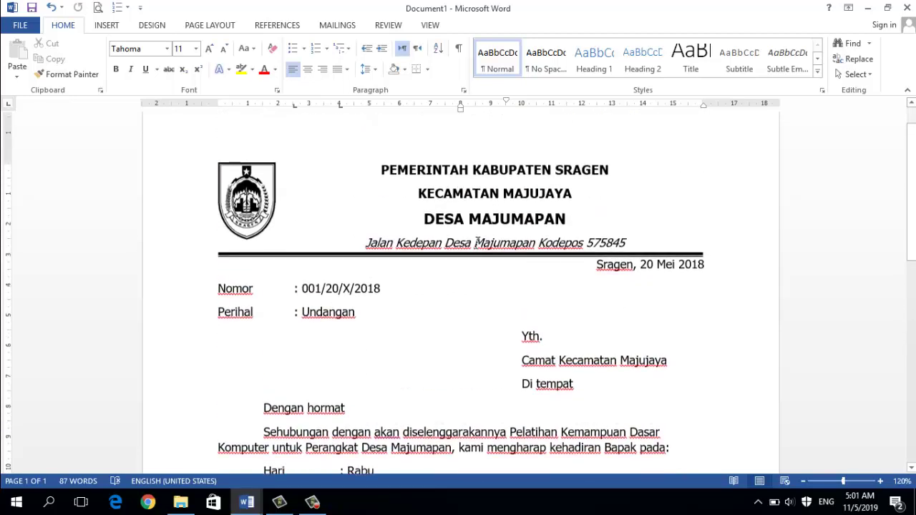
{"action": "scroll", "coordinate": [477, 242], "scroll_direction": "up", "scroll_amount": 1}
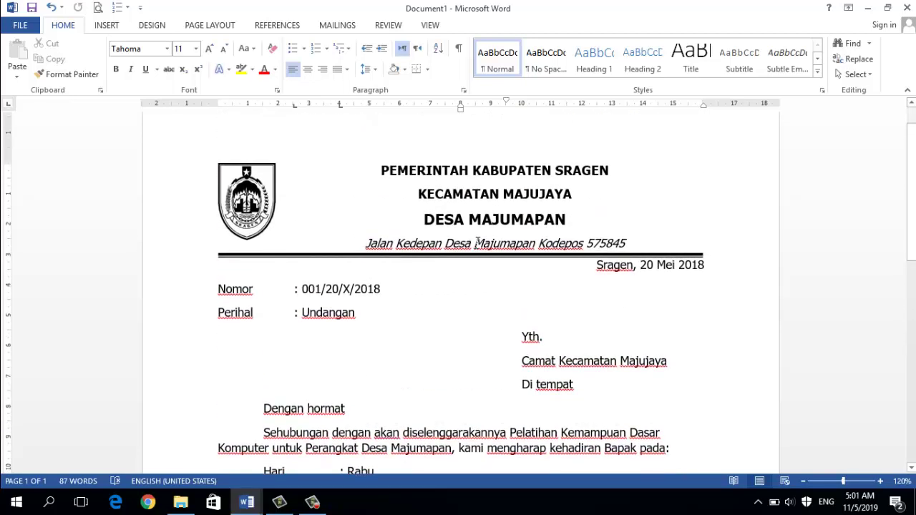
{"action": "scroll", "coordinate": [477, 244], "scroll_direction": "down", "scroll_amount": 1}
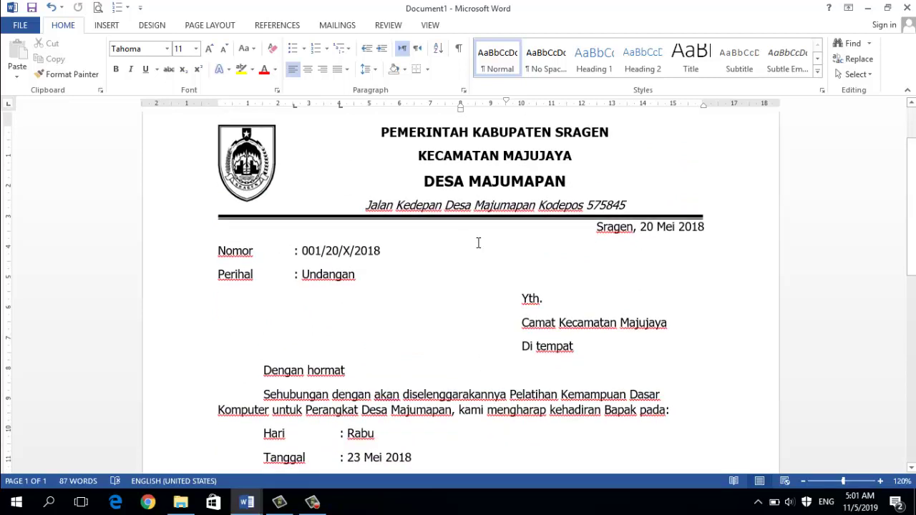
{"action": "scroll", "coordinate": [478, 243], "scroll_direction": "down", "scroll_amount": 2}
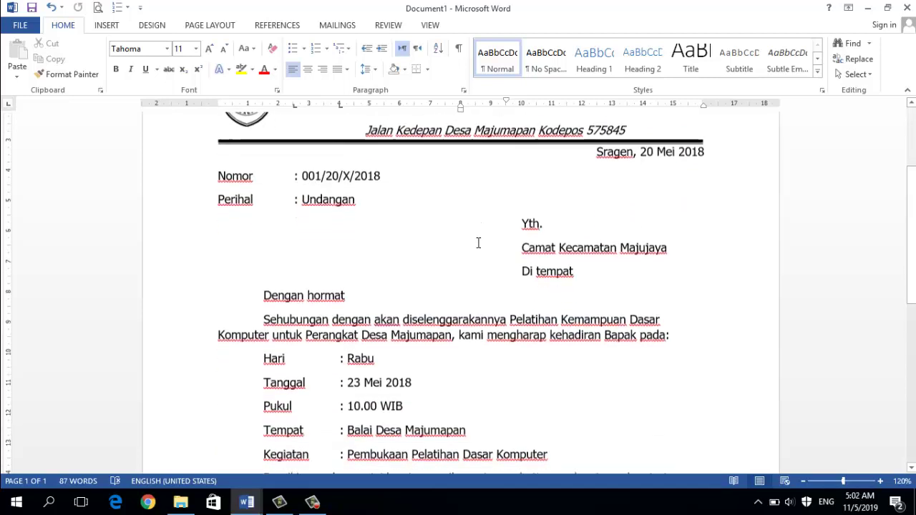
{"action": "scroll", "coordinate": [478, 242], "scroll_direction": "down", "scroll_amount": 2}
{"action": "scroll", "coordinate": [478, 243], "scroll_direction": "down", "scroll_amount": 1}
{"action": "scroll", "coordinate": [478, 243], "scroll_direction": "down", "scroll_amount": 1}
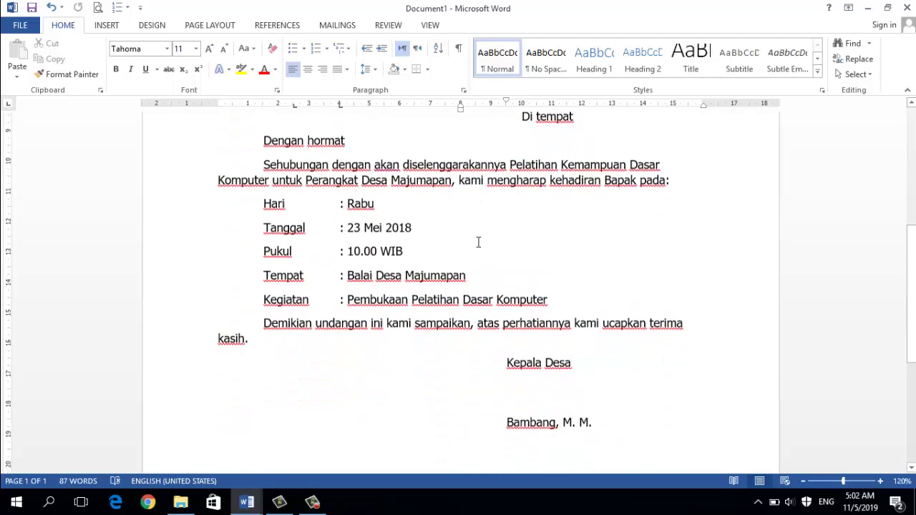
{"action": "scroll", "coordinate": [478, 242], "scroll_direction": "down", "scroll_amount": 3}
{"action": "scroll", "coordinate": [478, 243], "scroll_direction": "down", "scroll_amount": 1}
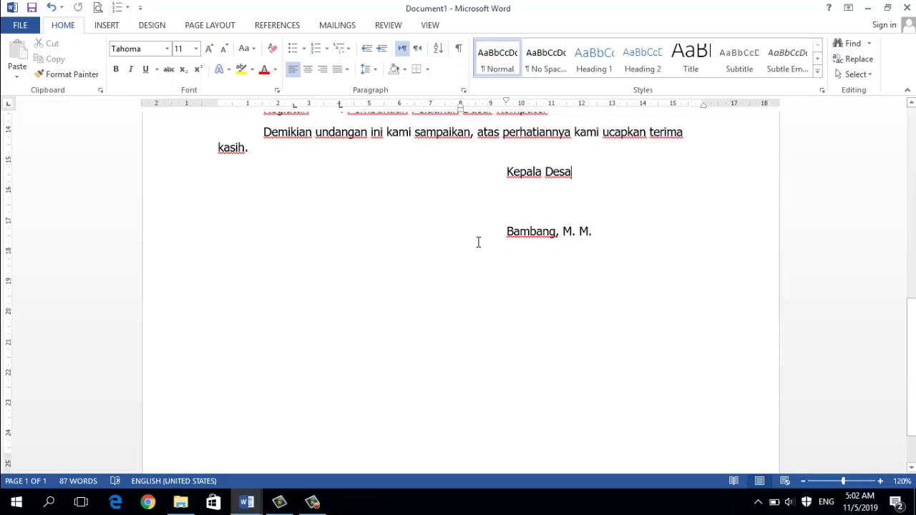
{"action": "scroll", "coordinate": [478, 243], "scroll_direction": "down", "scroll_amount": 2}
{"action": "scroll", "coordinate": [479, 242], "scroll_direction": "up", "scroll_amount": 3}
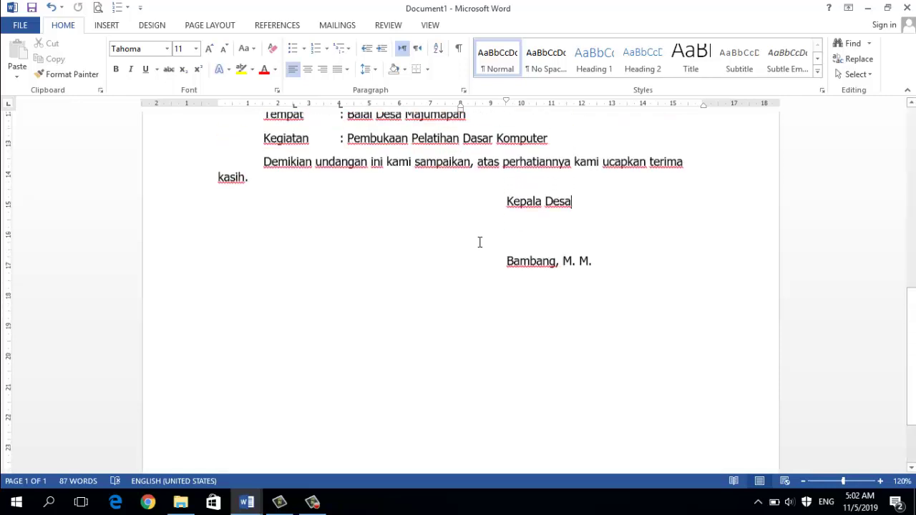
{"action": "scroll", "coordinate": [479, 242], "scroll_direction": "up", "scroll_amount": 4}
{"action": "scroll", "coordinate": [479, 242], "scroll_direction": "up", "scroll_amount": 1}
{"action": "scroll", "coordinate": [478, 242], "scroll_direction": "up", "scroll_amount": 3}
{"action": "scroll", "coordinate": [479, 242], "scroll_direction": "up", "scroll_amount": 3}
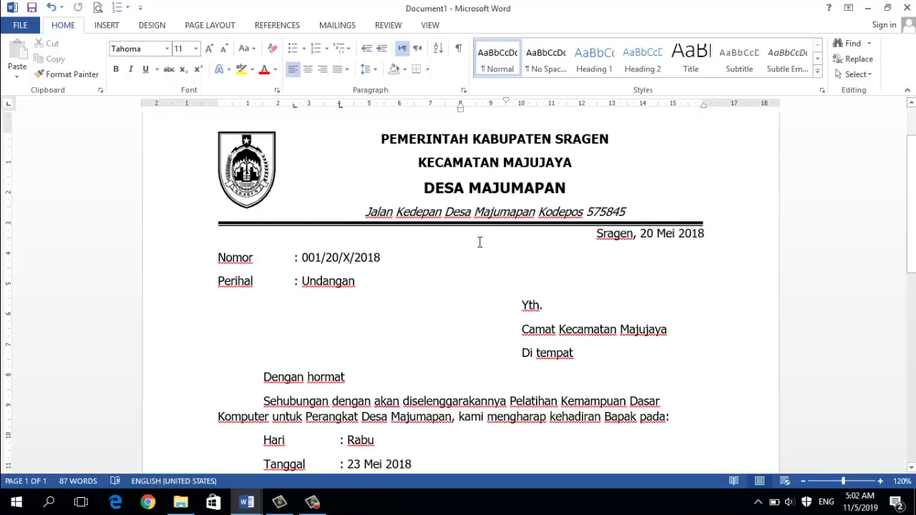
{"action": "scroll", "coordinate": [479, 242], "scroll_direction": "up", "scroll_amount": 2}
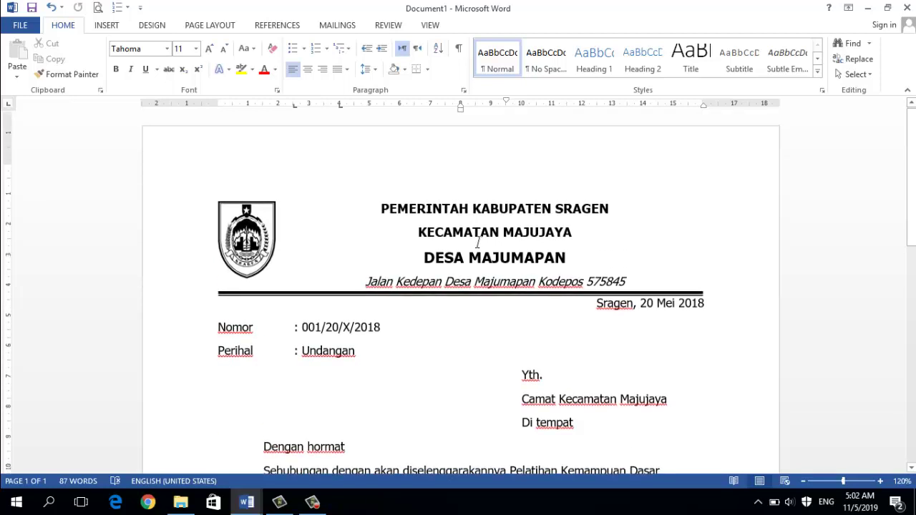
{"action": "scroll", "coordinate": [479, 240], "scroll_direction": "down", "scroll_amount": 1}
{"action": "scroll", "coordinate": [479, 242], "scroll_direction": "down", "scroll_amount": 3}
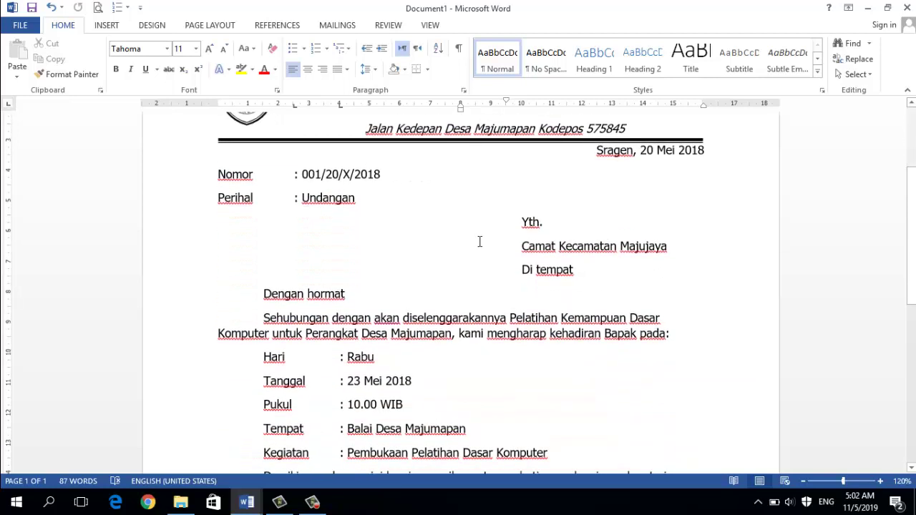
{"action": "scroll", "coordinate": [479, 241], "scroll_direction": "down", "scroll_amount": 1}
{"action": "scroll", "coordinate": [479, 242], "scroll_direction": "down", "scroll_amount": 2}
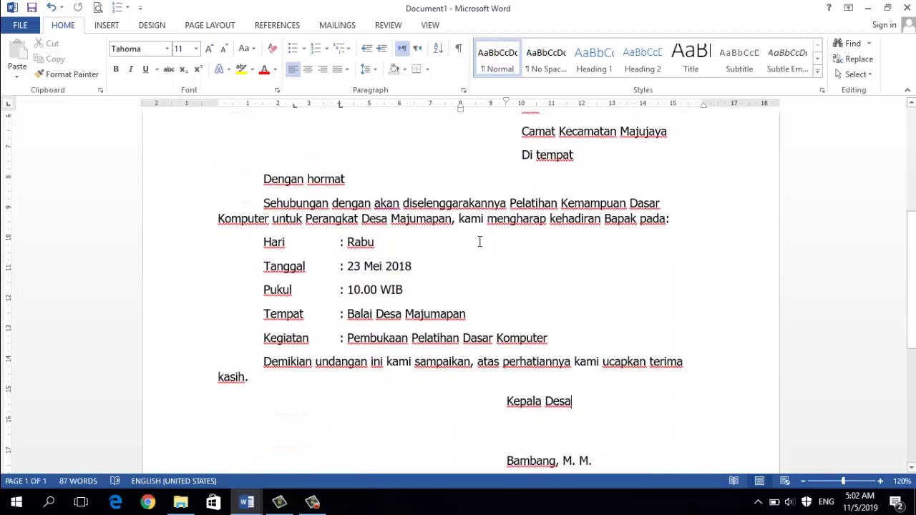
{"action": "scroll", "coordinate": [480, 242], "scroll_direction": "down", "scroll_amount": 3}
{"action": "scroll", "coordinate": [479, 242], "scroll_direction": "down", "scroll_amount": 2}
{"action": "scroll", "coordinate": [479, 241], "scroll_direction": "down", "scroll_amount": 2}
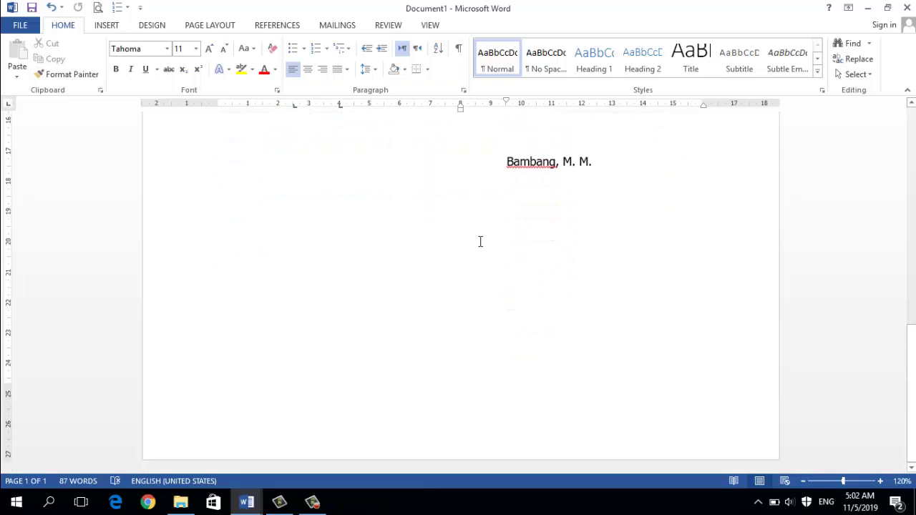
{"action": "scroll", "coordinate": [479, 241], "scroll_direction": "up", "scroll_amount": 3}
{"action": "scroll", "coordinate": [478, 241], "scroll_direction": "up", "scroll_amount": 3}
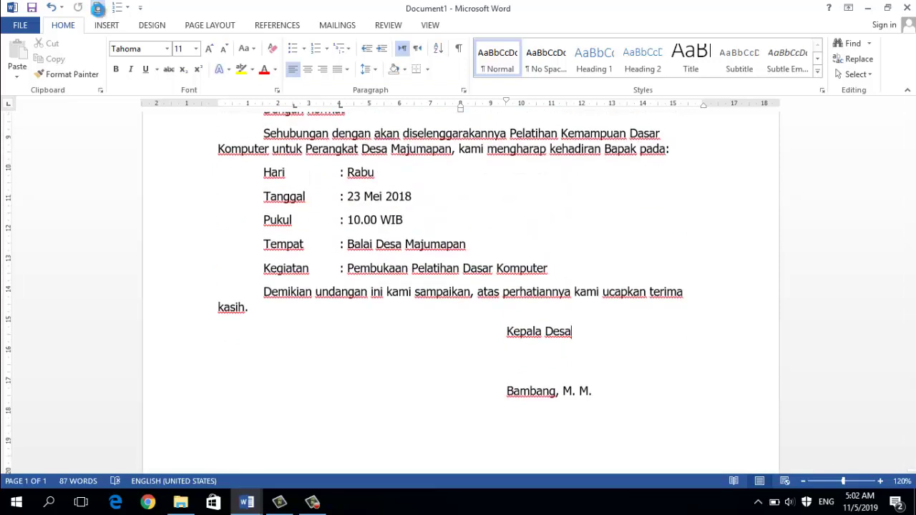
{"action": "left_click", "coordinate": [101, 7]}
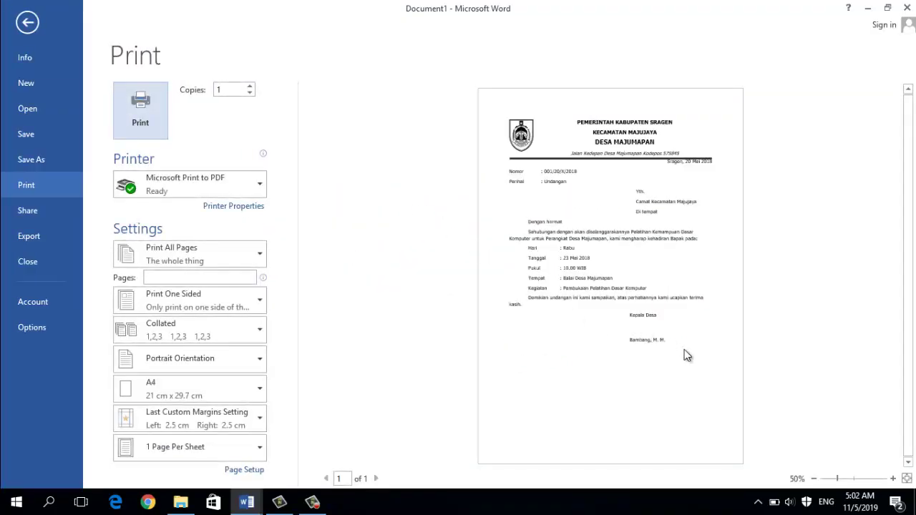
Step: Zoom the print preview to 70%, check the page, and return to the document
{"action": "left_click", "coordinate": [893, 478]}
{"action": "left_click", "coordinate": [894, 478]}
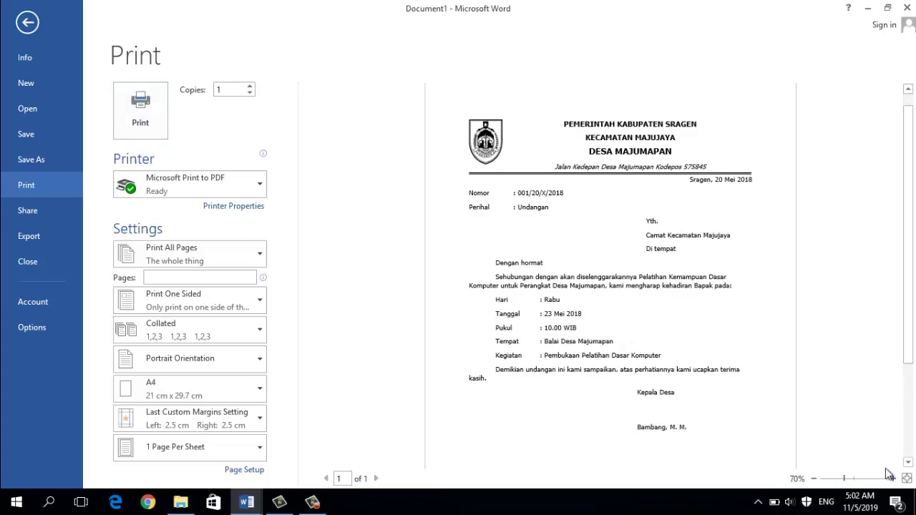
{"action": "scroll", "coordinate": [842, 403], "scroll_direction": "down", "scroll_amount": 3}
{"action": "scroll", "coordinate": [843, 403], "scroll_direction": "up", "scroll_amount": 3}
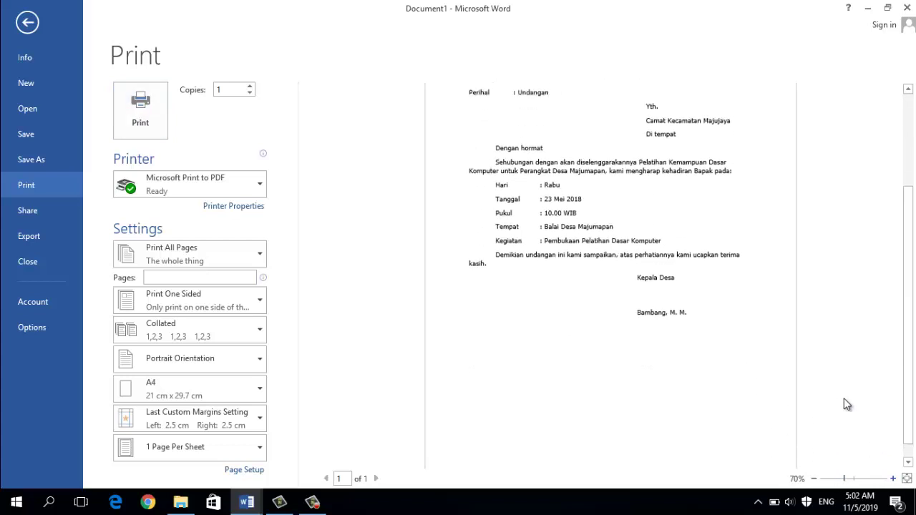
{"action": "left_click", "coordinate": [27, 23]}
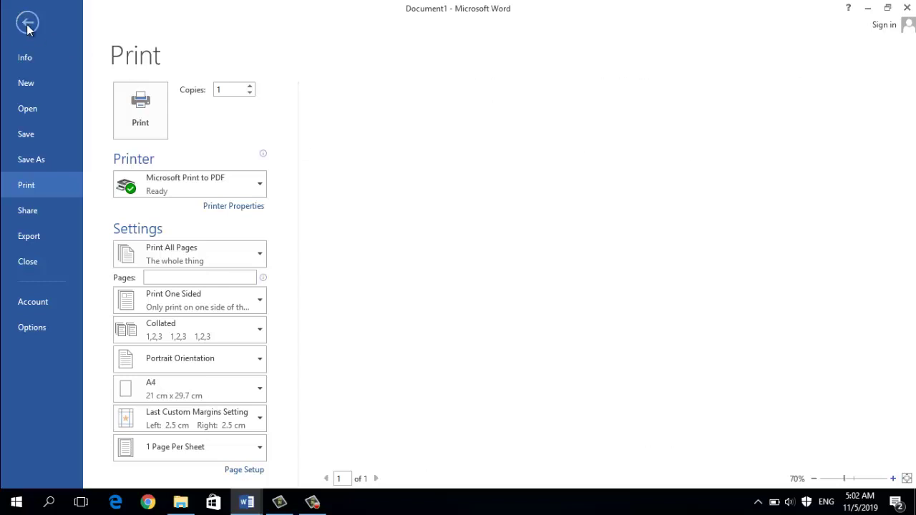
{"action": "scroll", "coordinate": [444, 240], "scroll_direction": "up", "scroll_amount": 3}
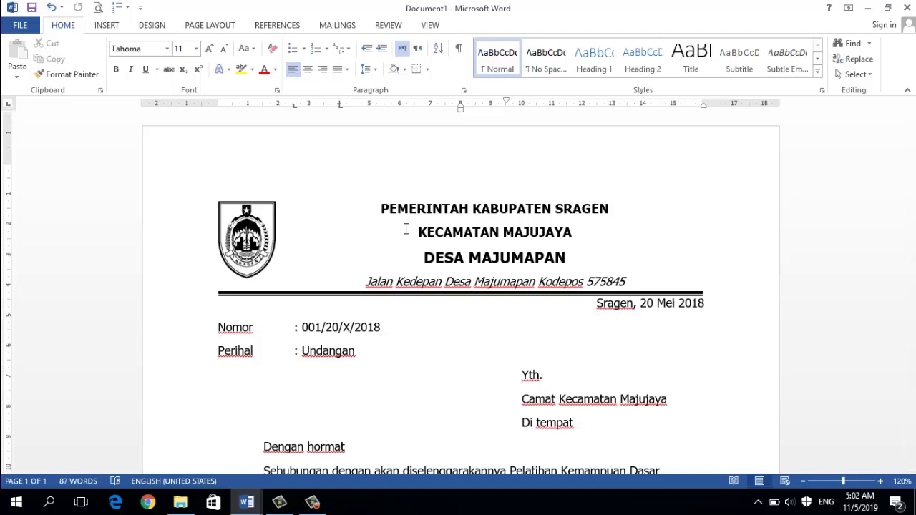
{"action": "scroll", "coordinate": [406, 229], "scroll_direction": "down", "scroll_amount": 2}
{"action": "scroll", "coordinate": [405, 229], "scroll_direction": "down", "scroll_amount": 2}
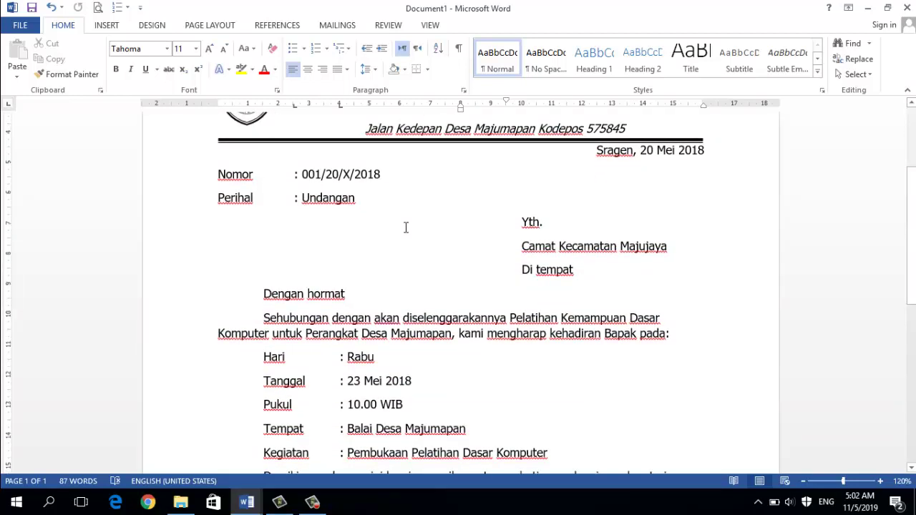
{"action": "scroll", "coordinate": [406, 229], "scroll_direction": "down", "scroll_amount": 8}
{"action": "scroll", "coordinate": [408, 226], "scroll_direction": "up", "scroll_amount": 7}
{"action": "scroll", "coordinate": [409, 224], "scroll_direction": "up", "scroll_amount": 5}
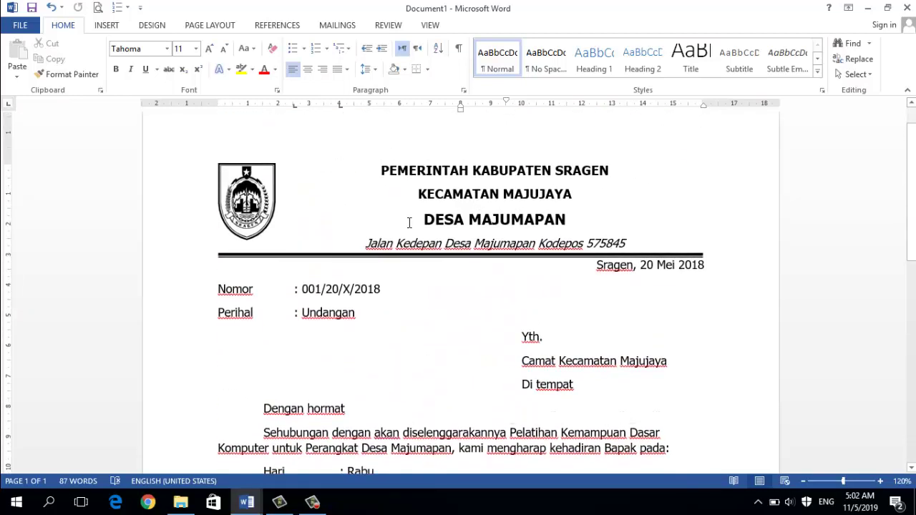